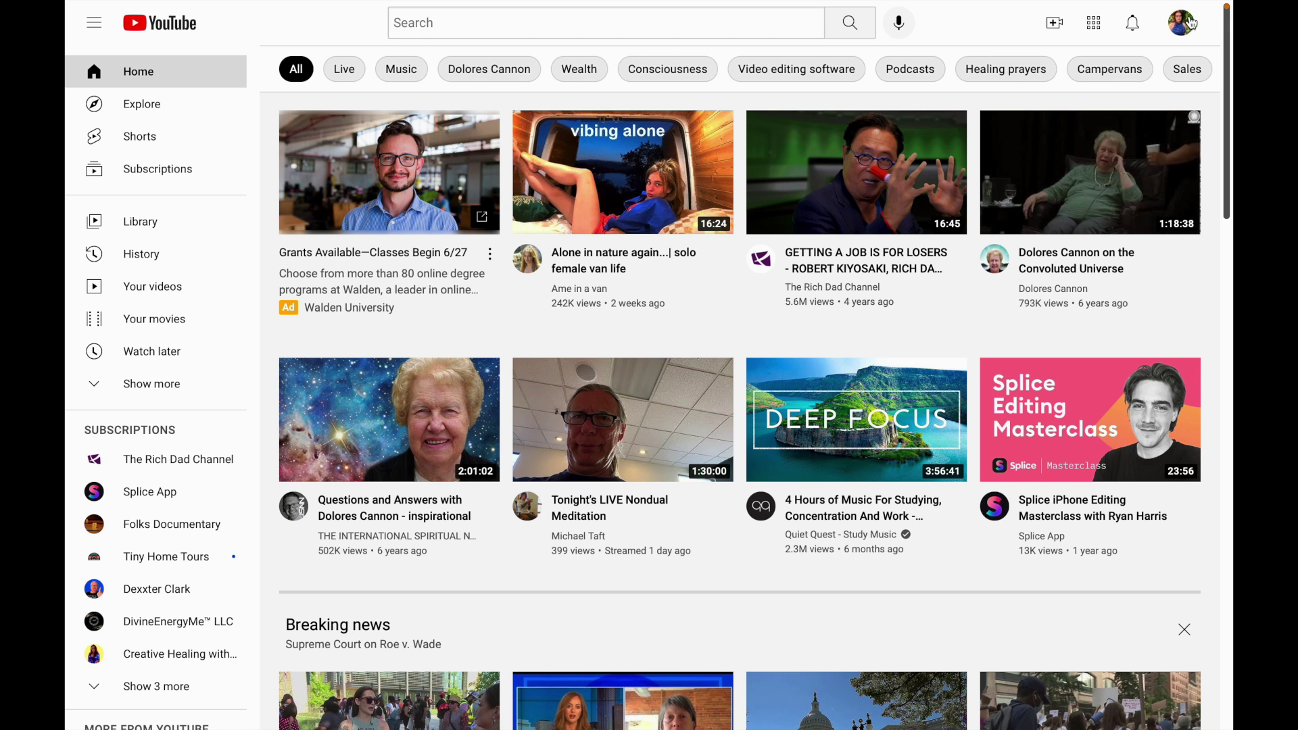
Go from the avatar menu to YouTube Studio's Subtitles page and expand the Monetize video's caption languages
click(1191, 23)
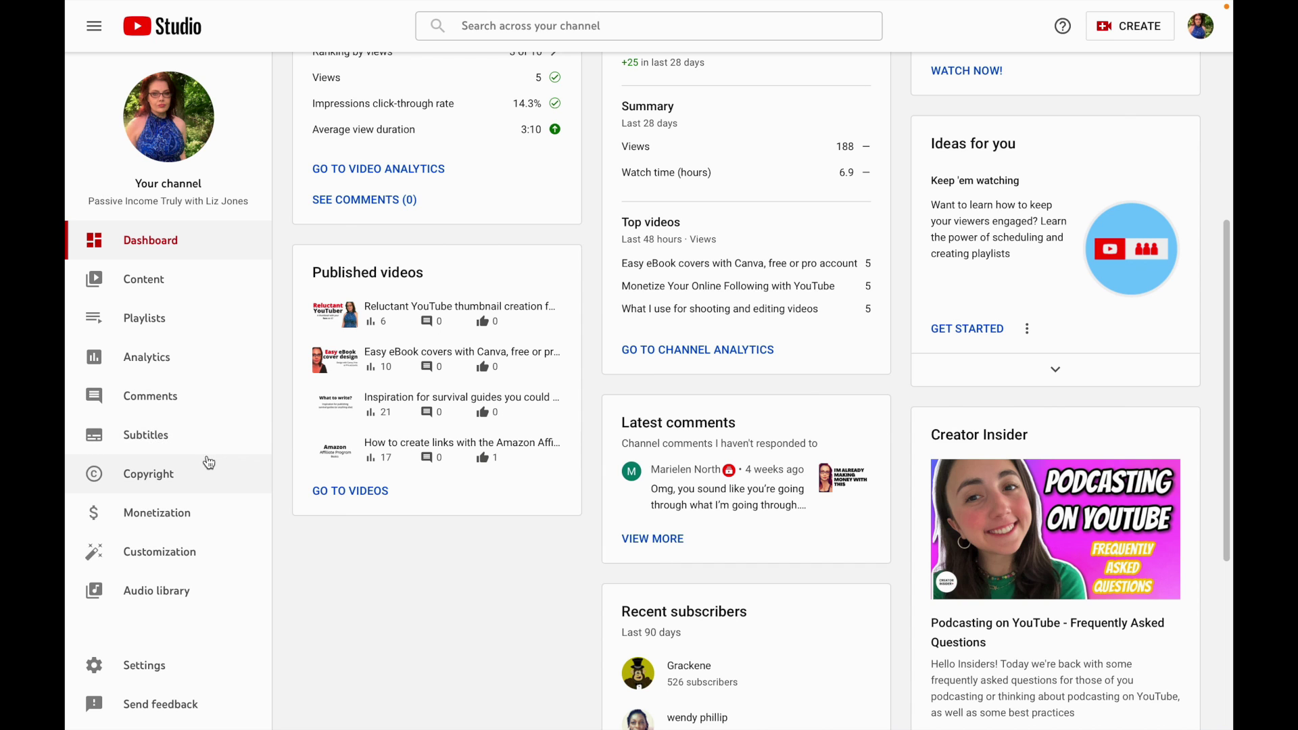
click(148, 440)
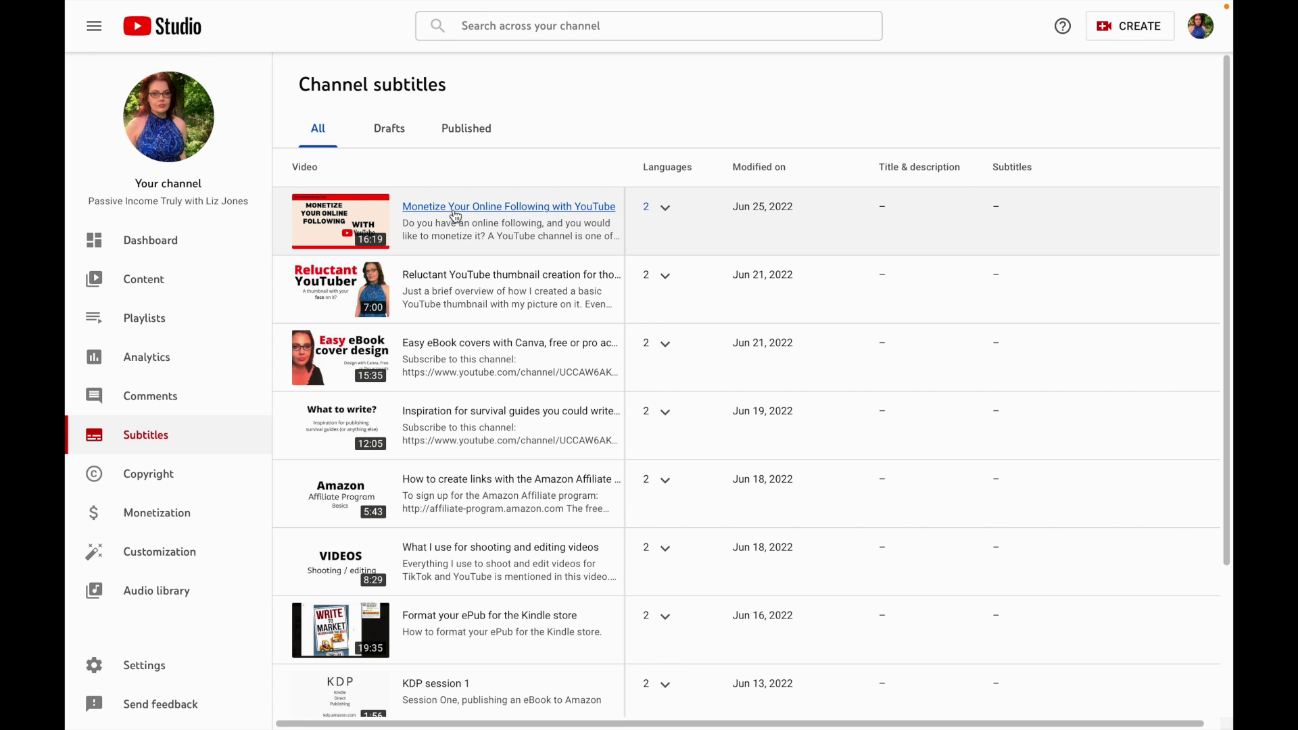
click(666, 209)
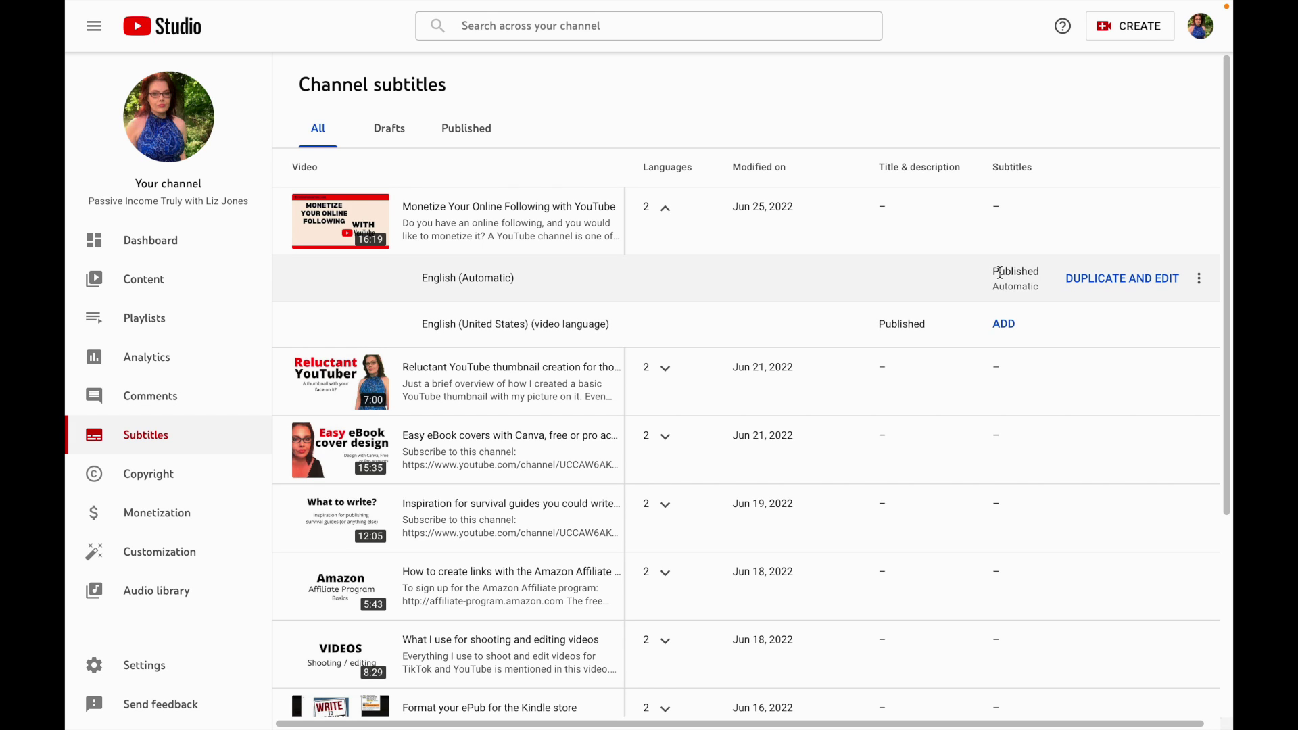
Duplicate the English (Automatic) captions for editing and select the entire transcript
click(1117, 284)
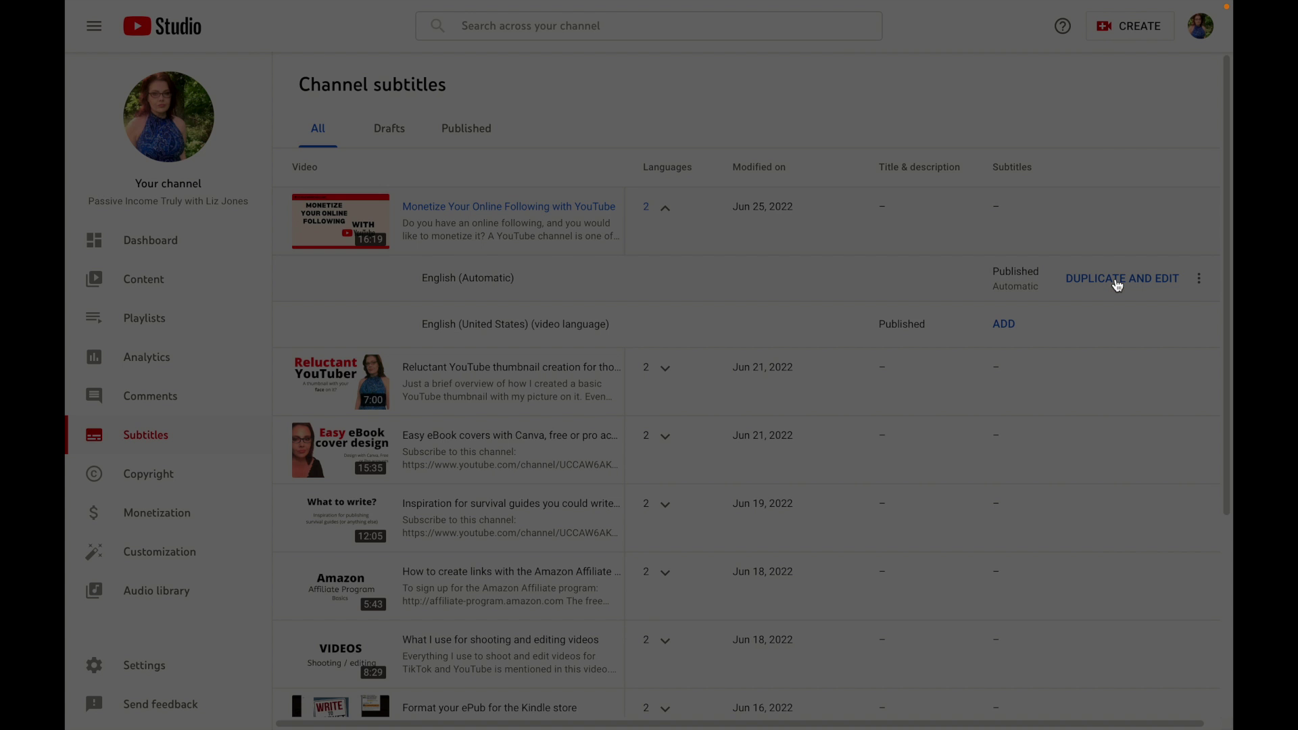
scroll(495, 304, down, 1)
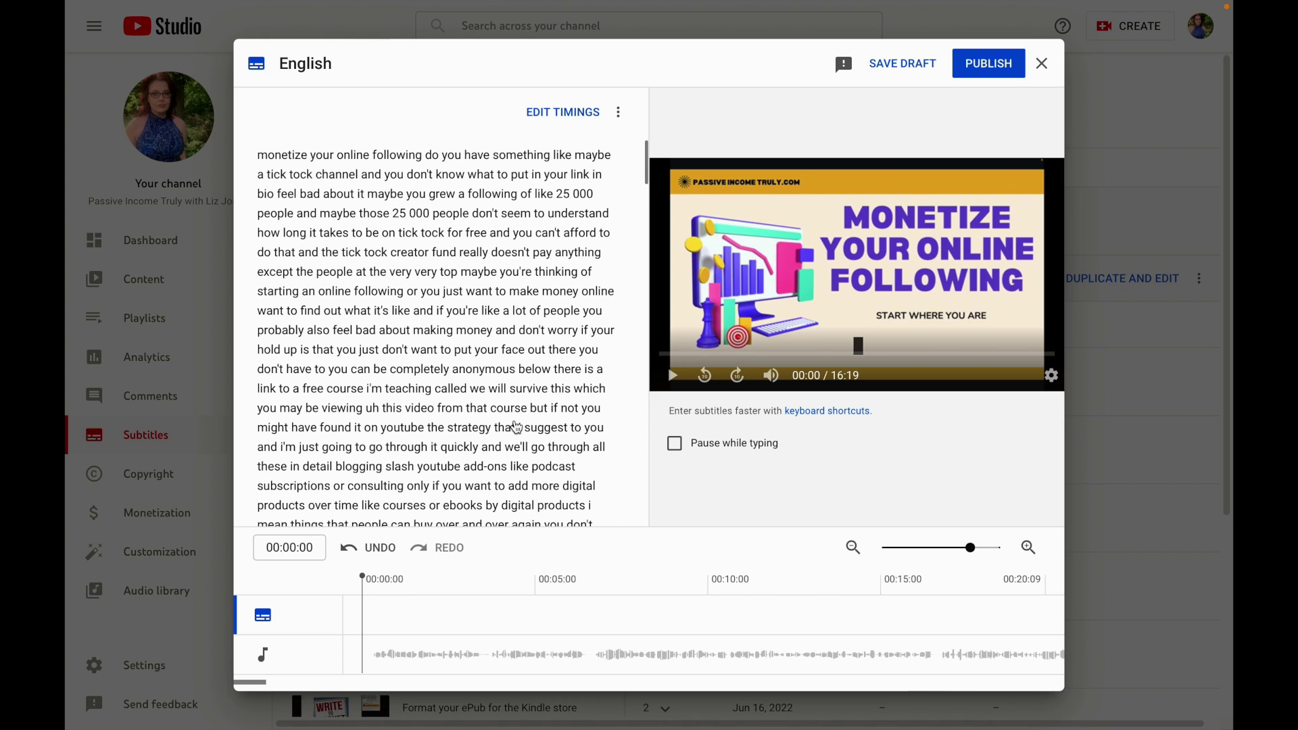
scroll(515, 420, down, 8)
scroll(515, 420, up, 2)
scroll(515, 421, up, 6)
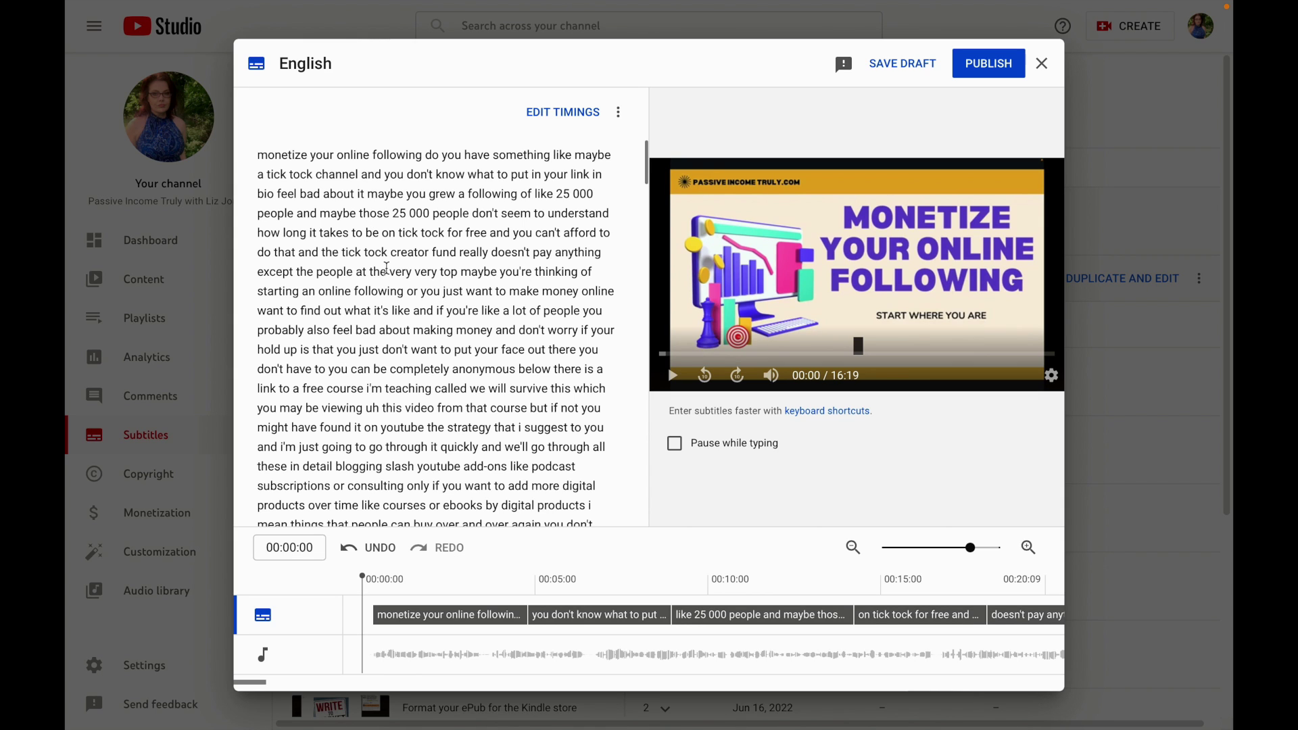
key(ctrl+a)
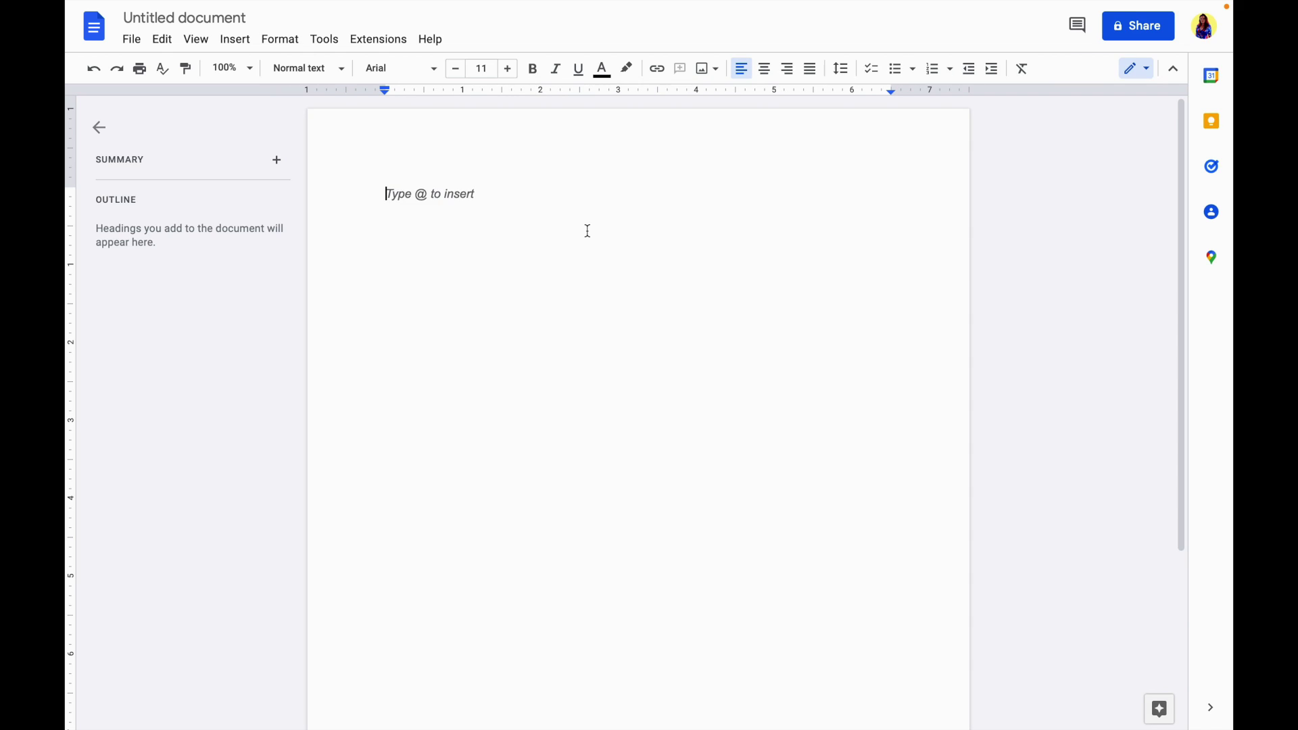
Paste the caption transcript into the blank Google Doc
key(ctrl+v)
scroll(588, 231, up, 10)
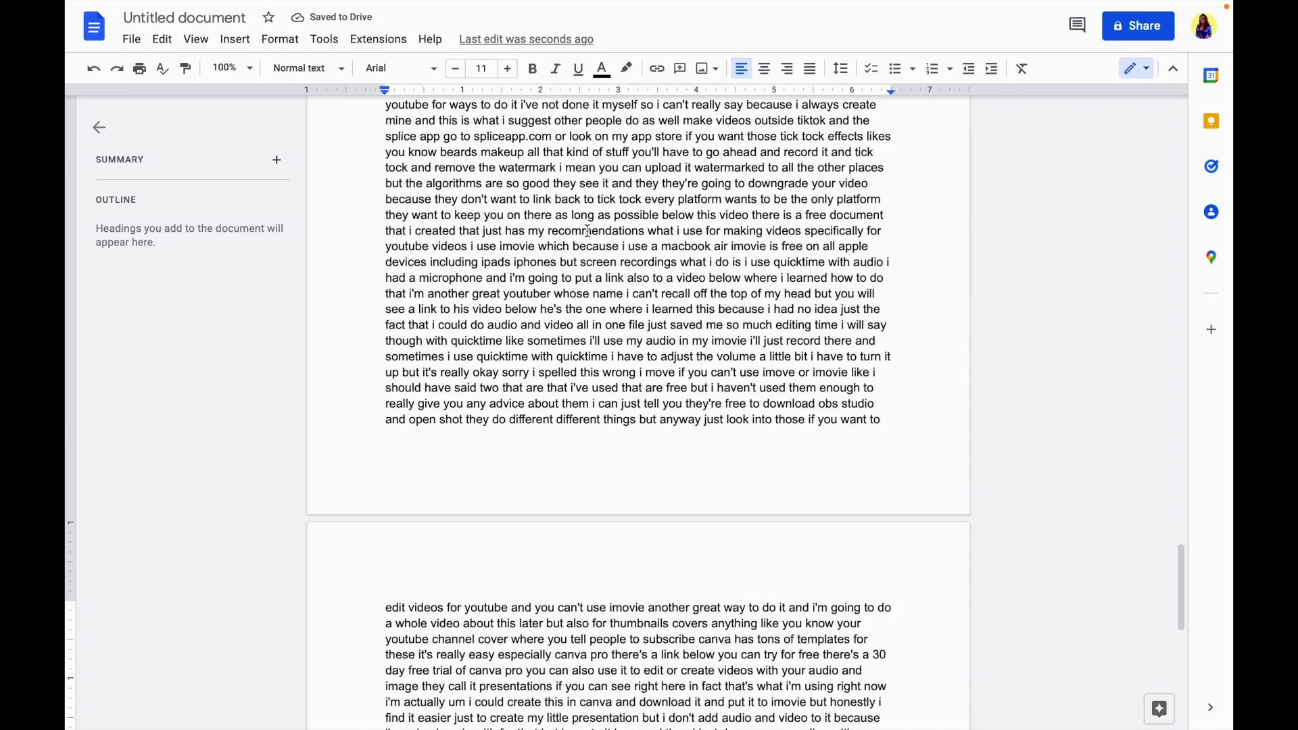
scroll(587, 231, up, 20)
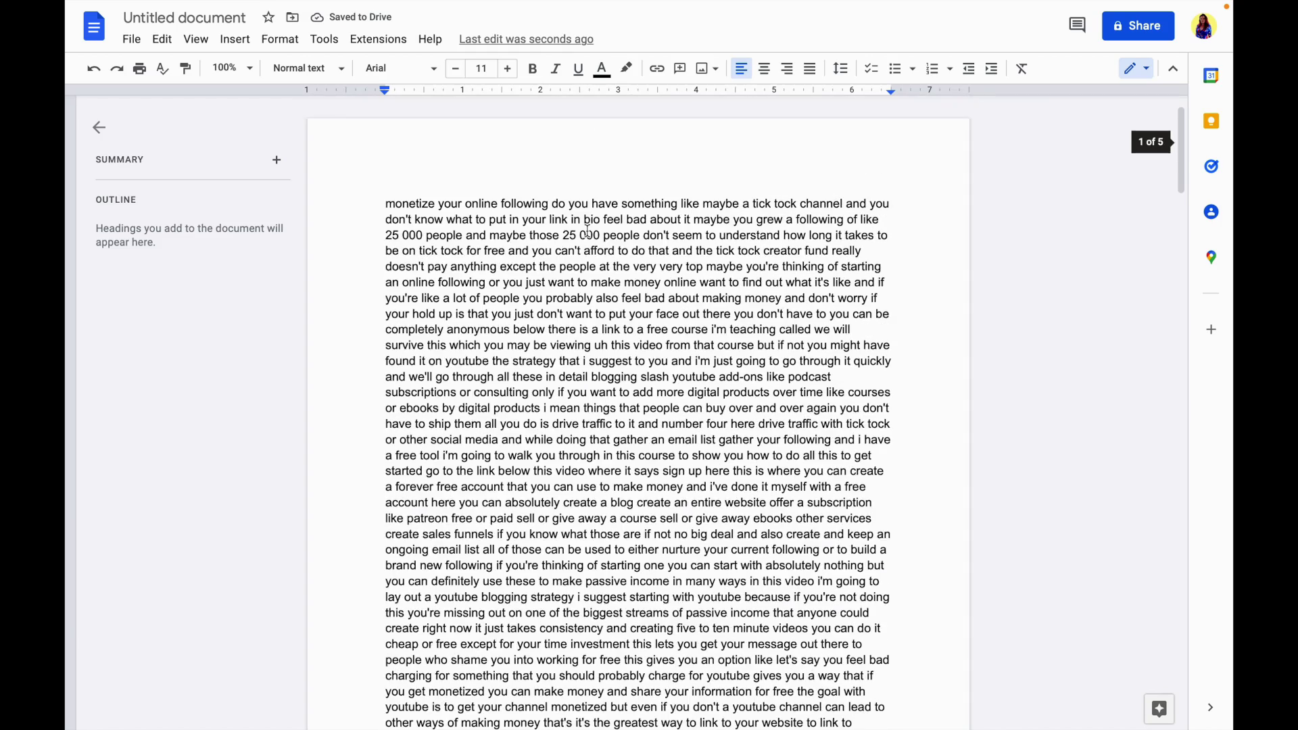
scroll(587, 231, down, 20)
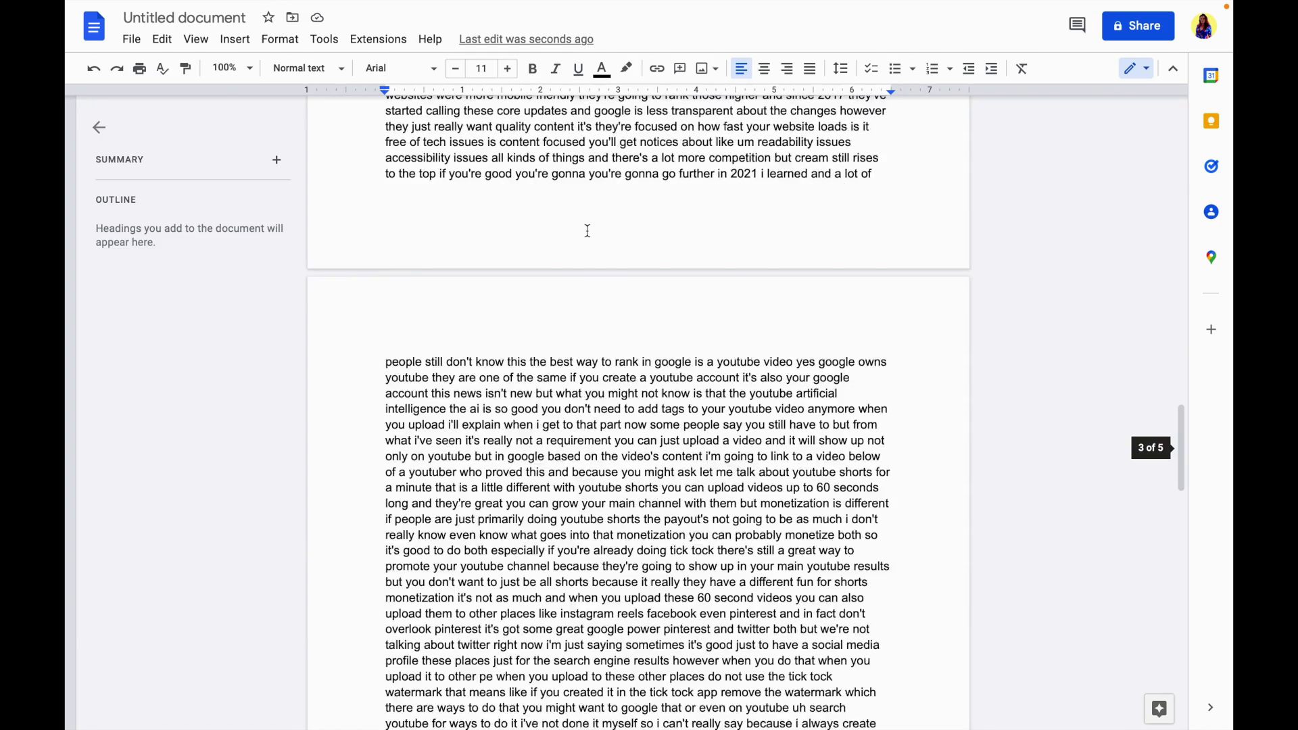
scroll(587, 231, up, 20)
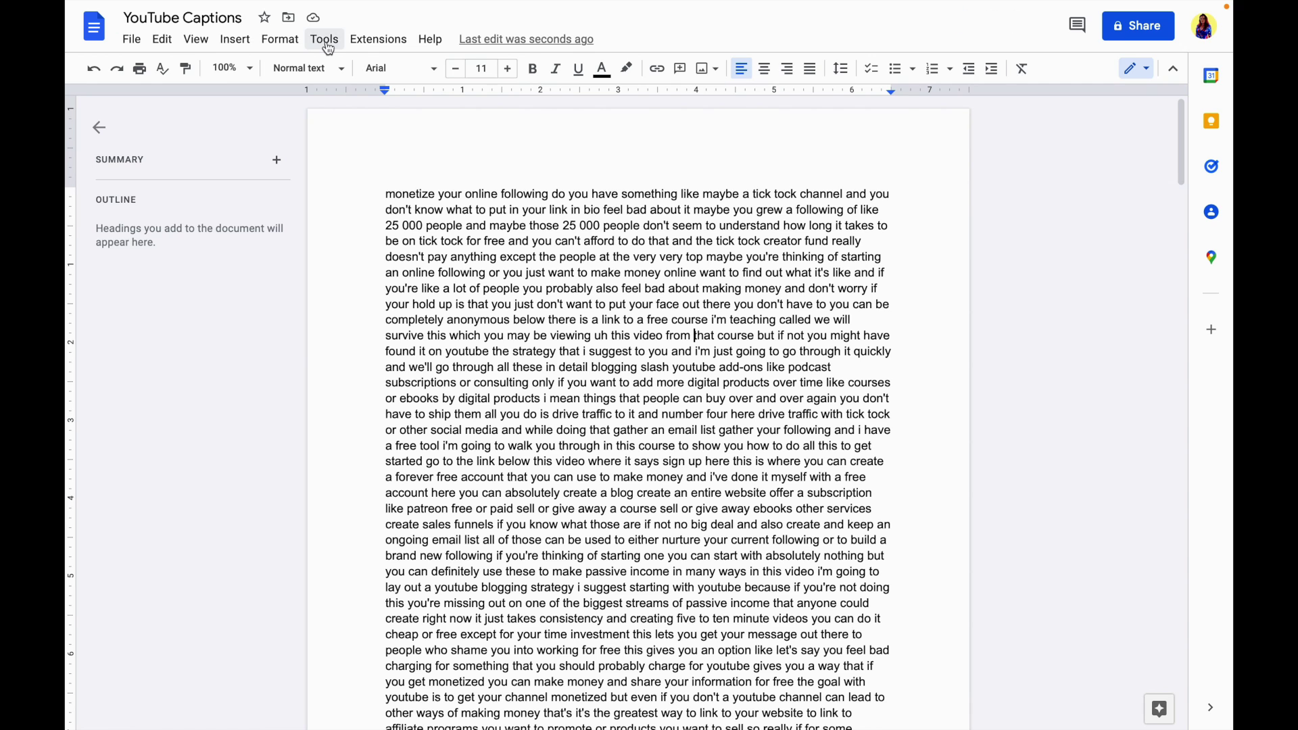
Check the document's word count (5 pages, 3857 words) and close the summary
click(325, 39)
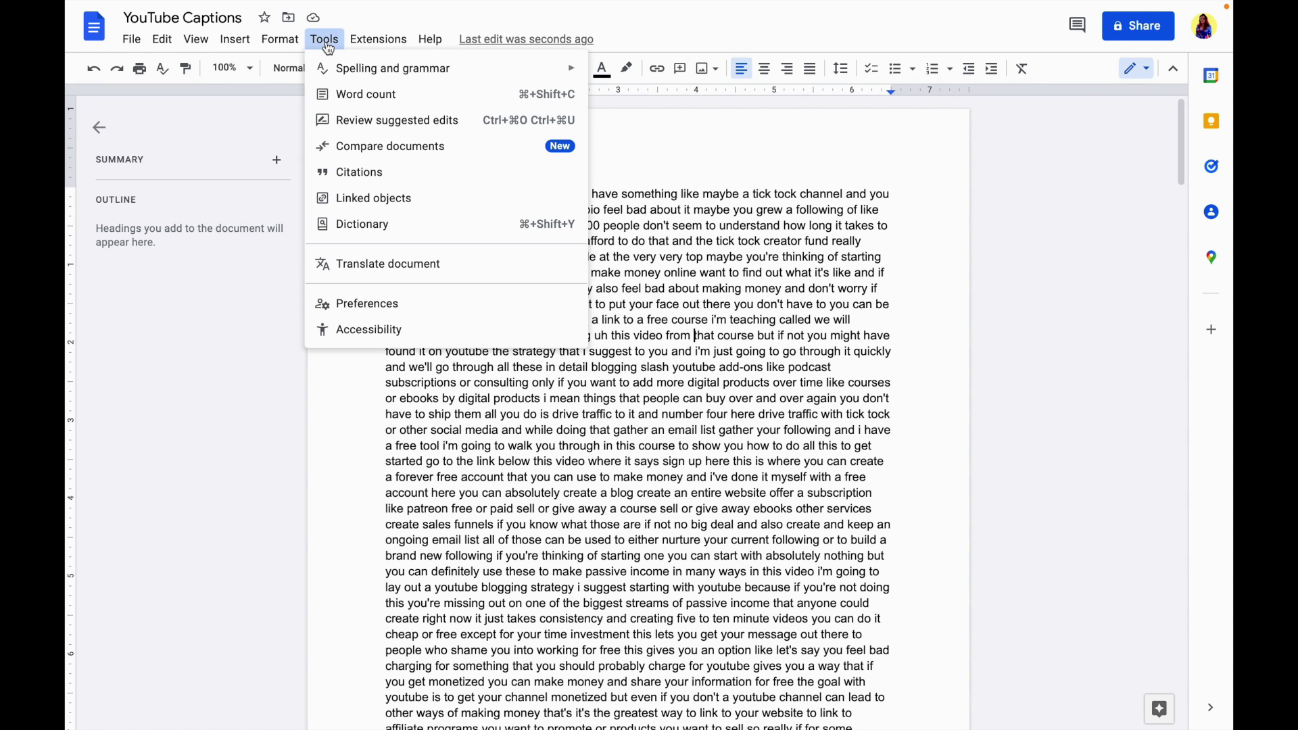
click(346, 96)
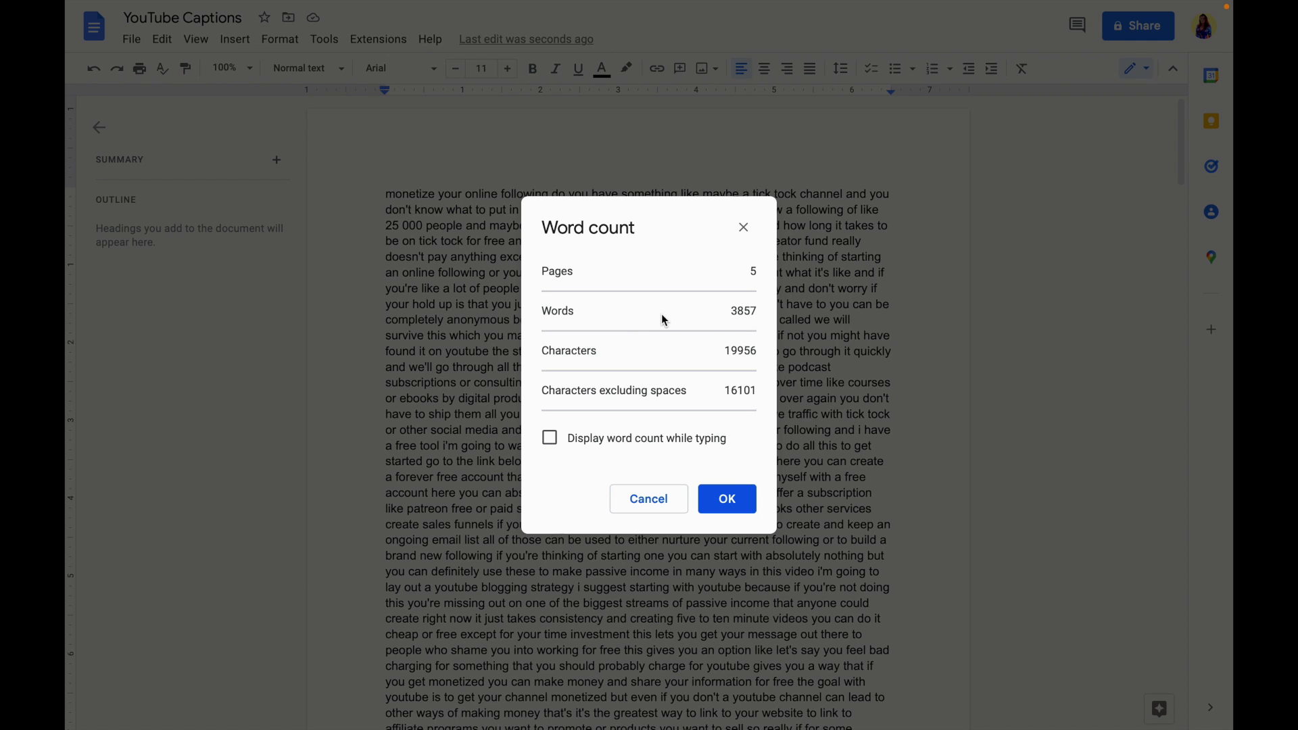
click(727, 498)
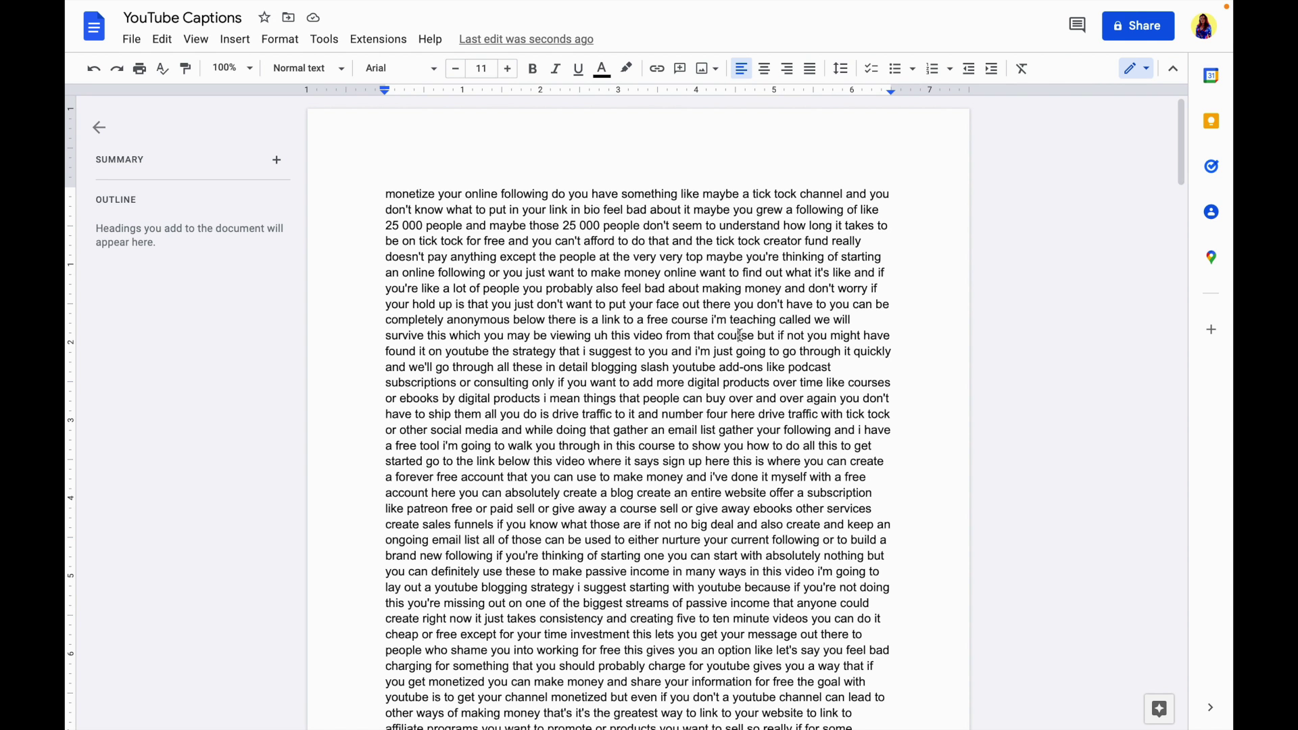
Review the transcript, select all of its text, and switch to another application
scroll(740, 336, down, 3)
scroll(740, 335, up, 3)
scroll(739, 335, down, 5)
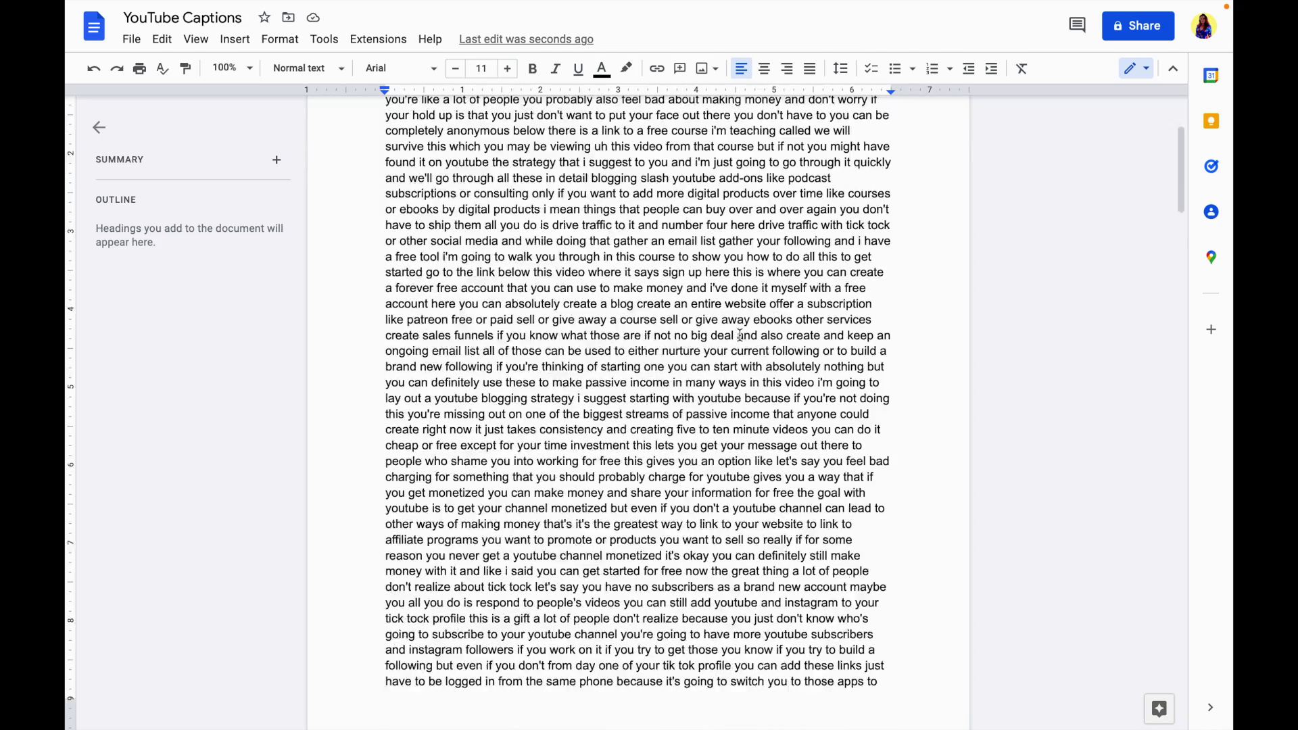
scroll(740, 335, down, 7)
scroll(740, 335, down, 8)
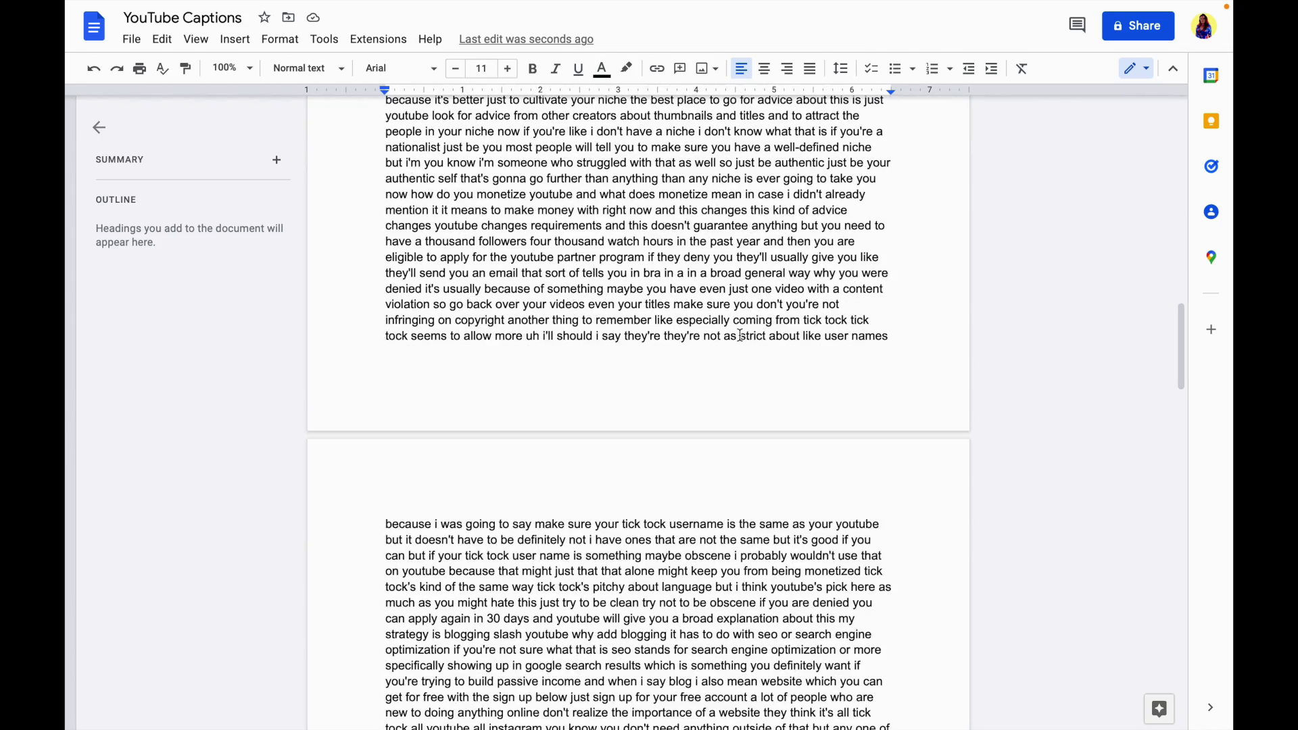
scroll(740, 335, up, 20)
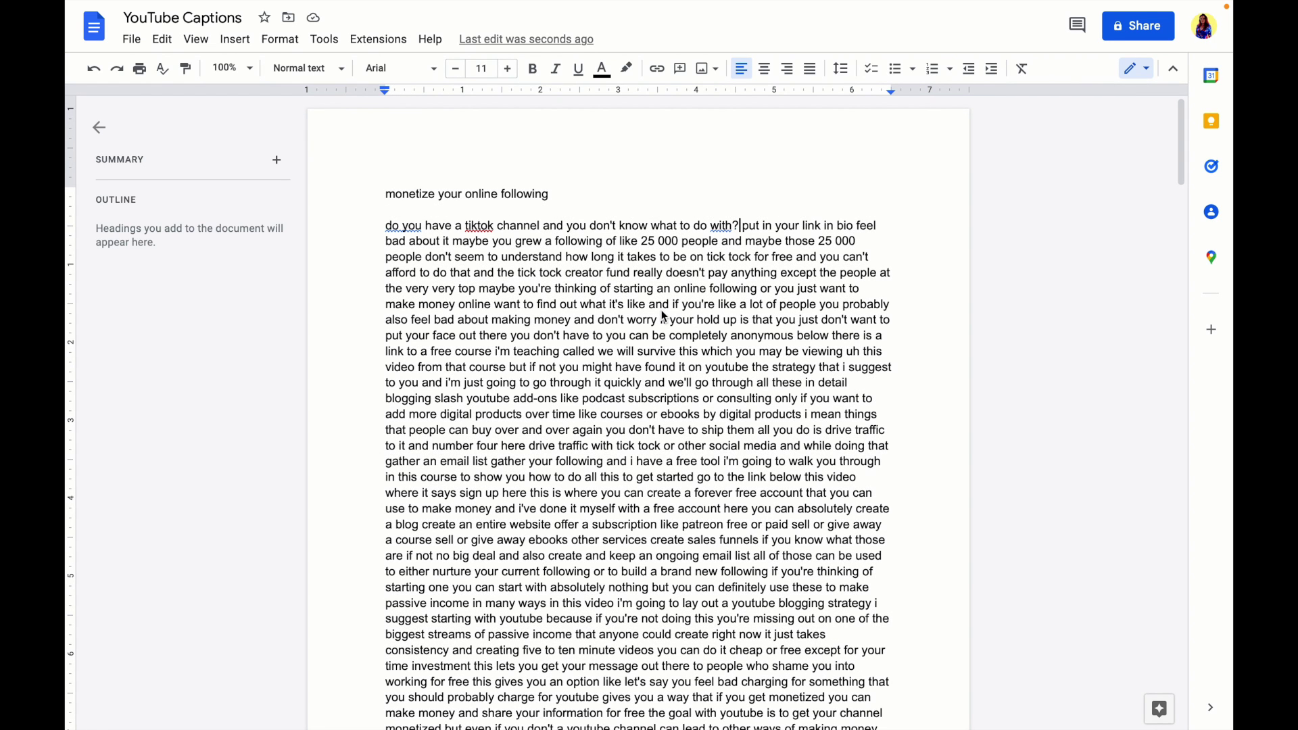
scroll(642, 418, down, 3)
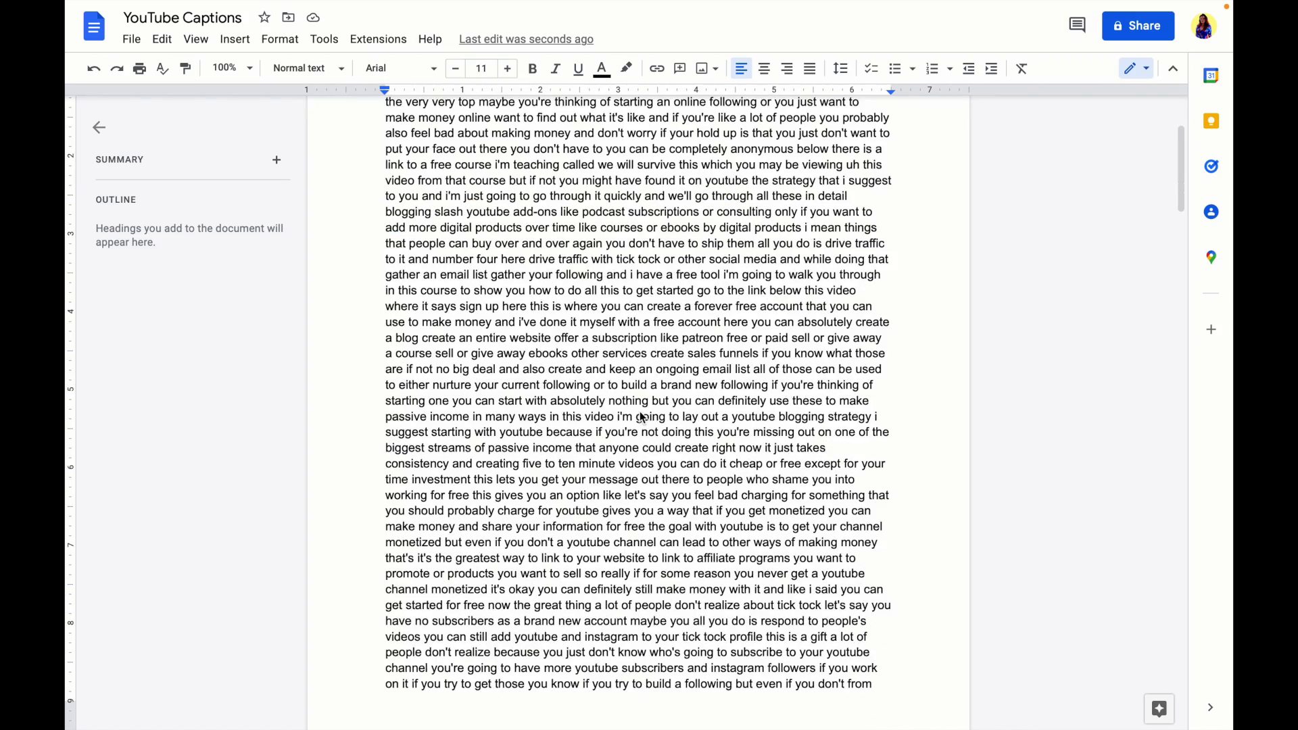
scroll(643, 418, up, 3)
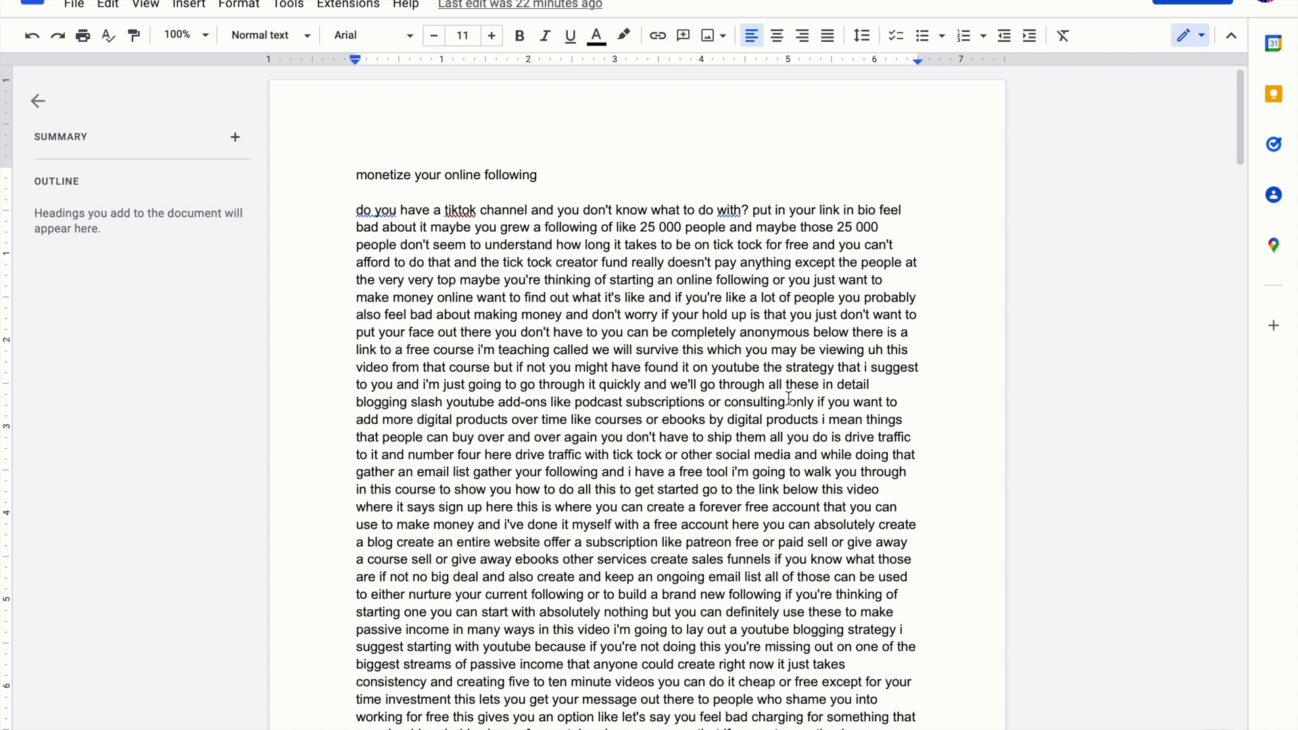
key(ctrl+a)
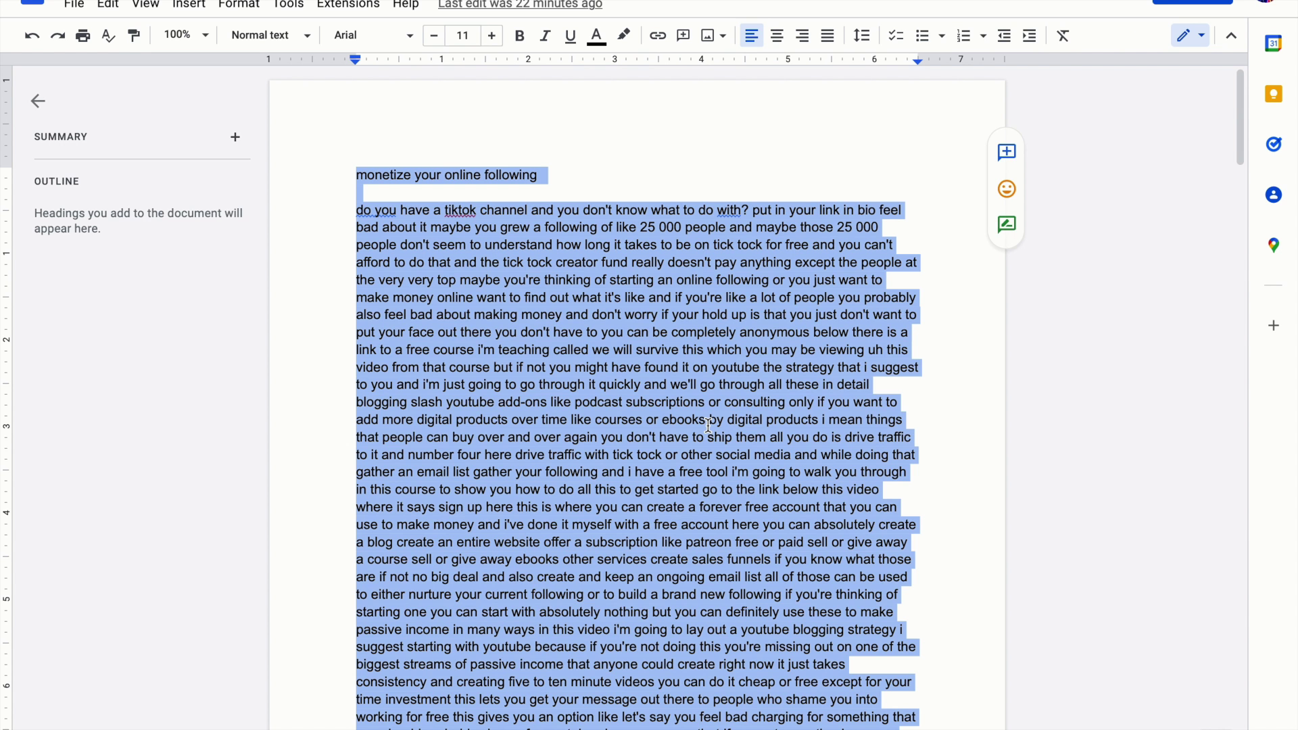
key(super+Tab)
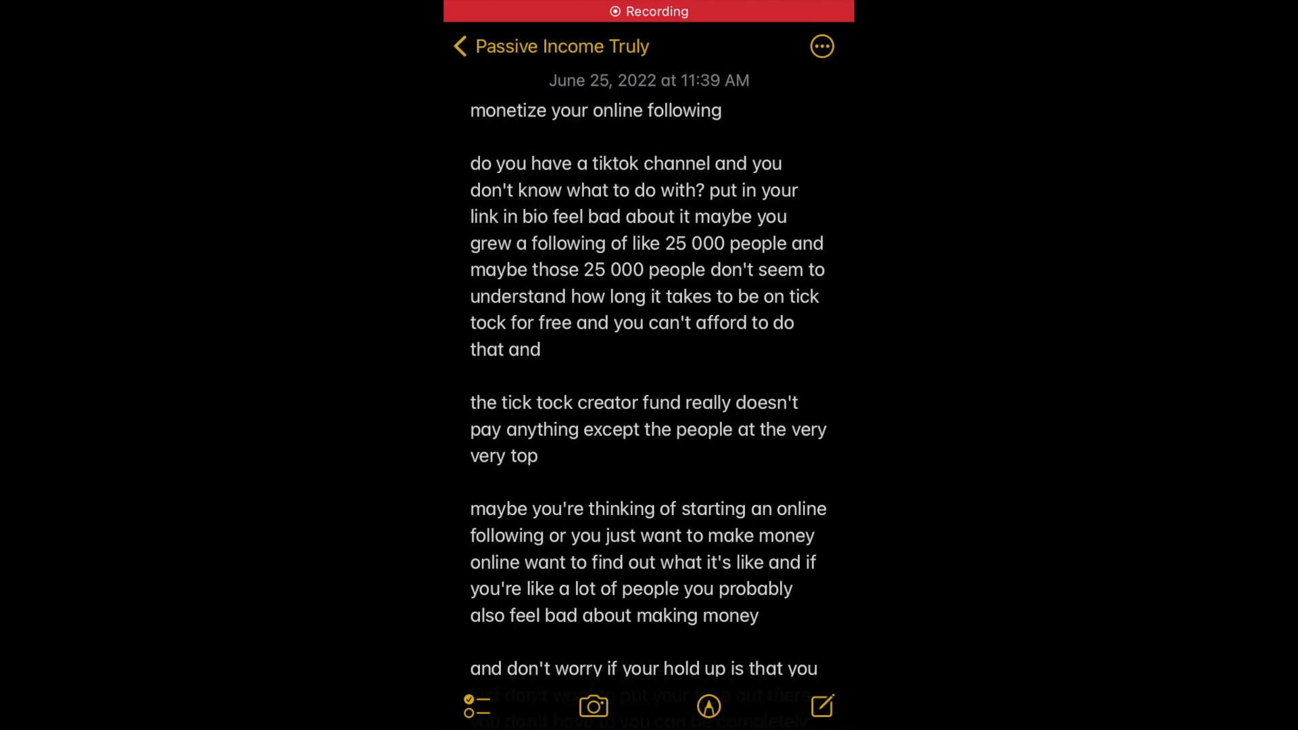
Start editing the note and place the insertion point after 'digital products'
scroll(649, 379, down, 12)
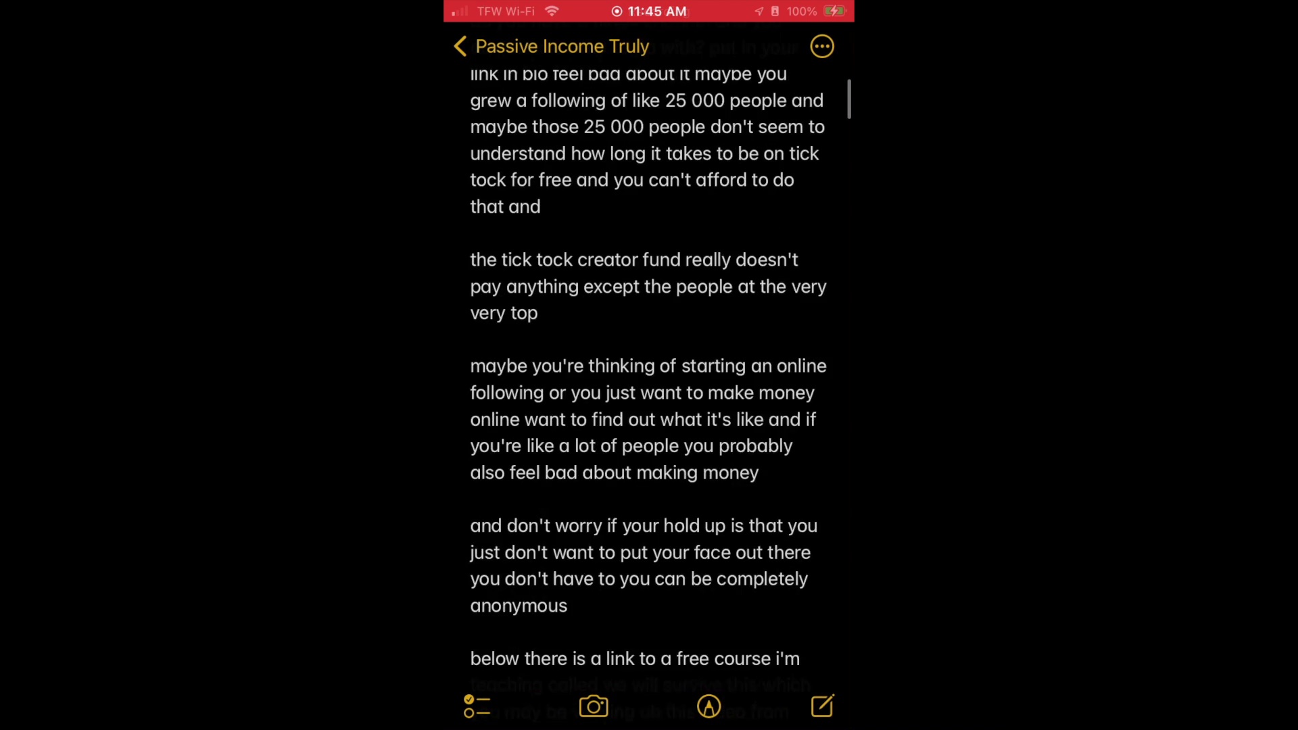
click(471, 223)
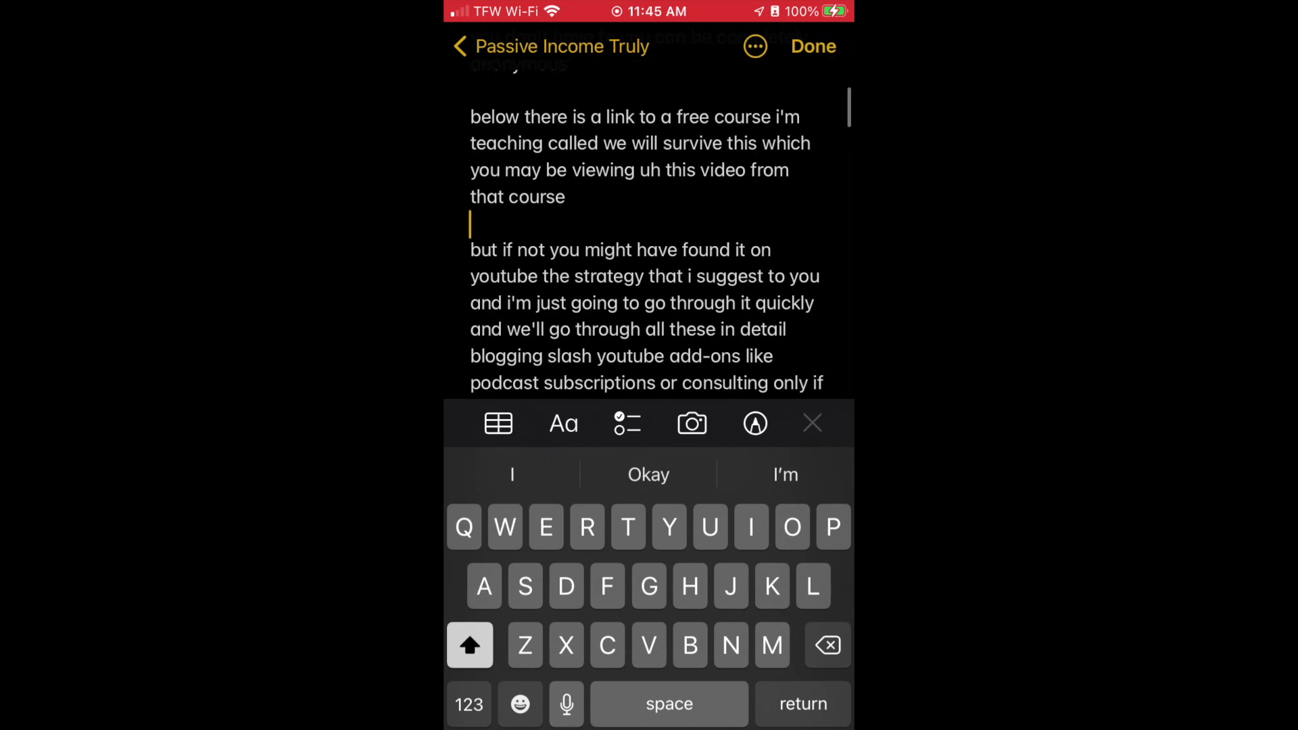
click(768, 276)
scroll(649, 236, down, 2)
click(793, 280)
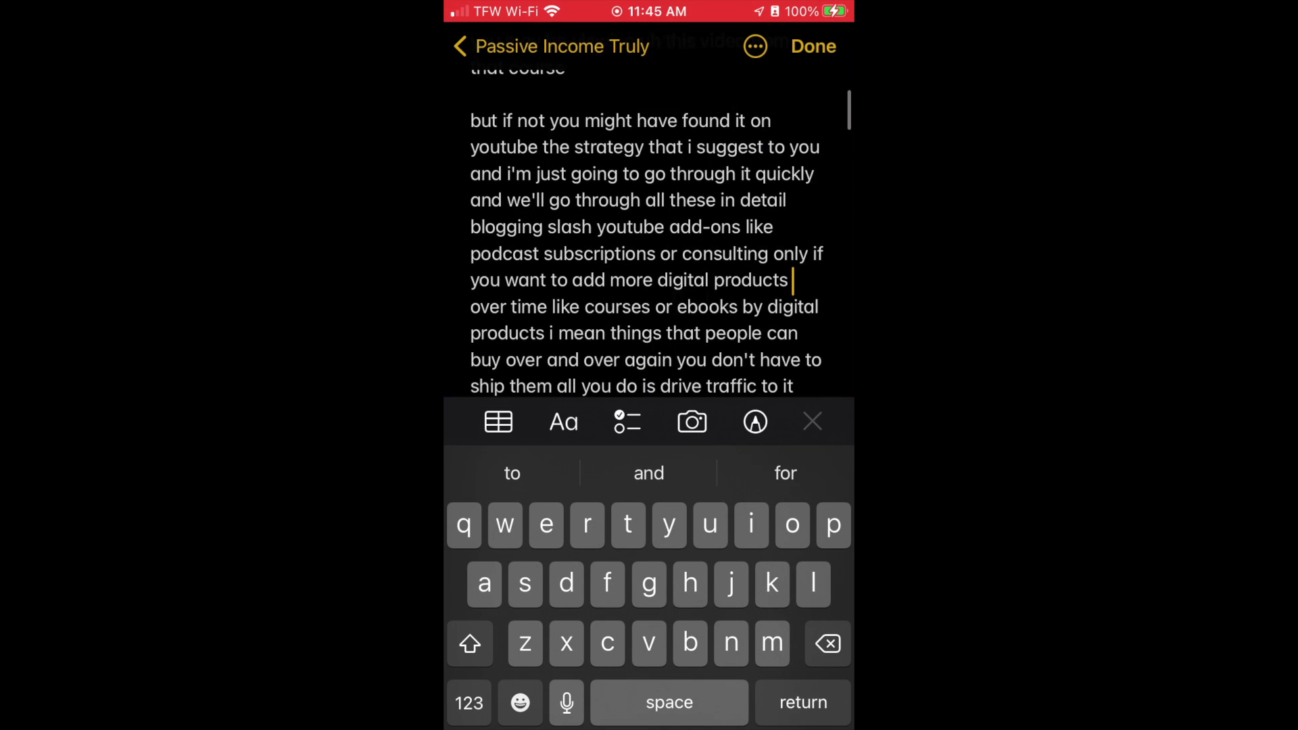
scroll(649, 233, down, 2)
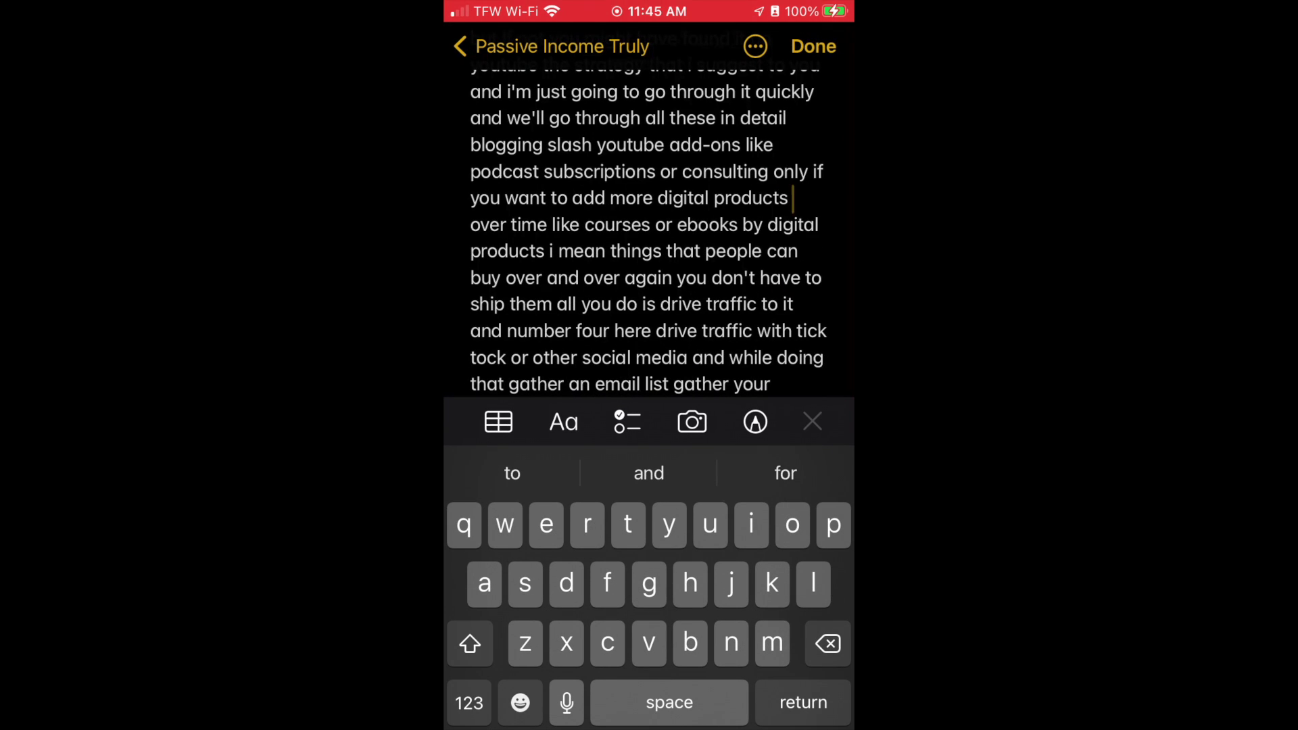
scroll(649, 236, up, 1)
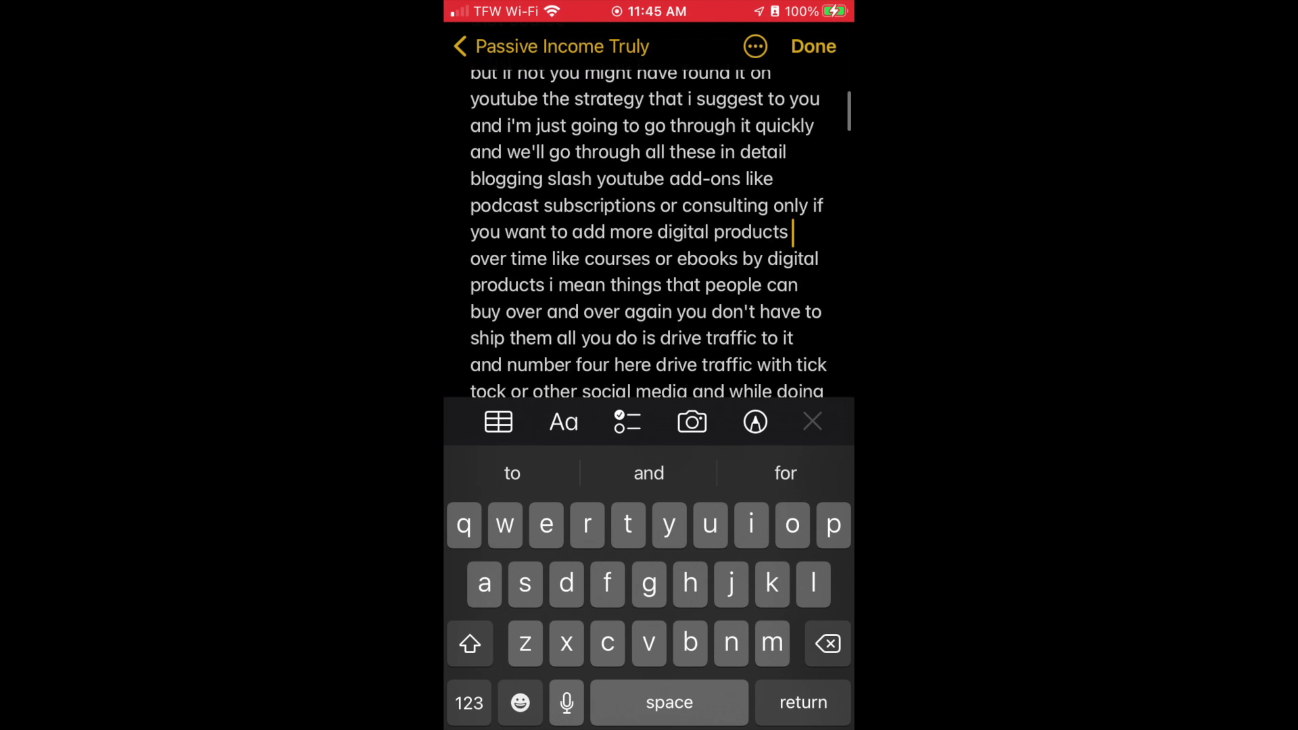
scroll(649, 236, down, 1)
Insert paragraph breaks before 'number four' and after 'following and'
click(506, 330)
key(Return)
key(Return)
scroll(649, 237, down, 3)
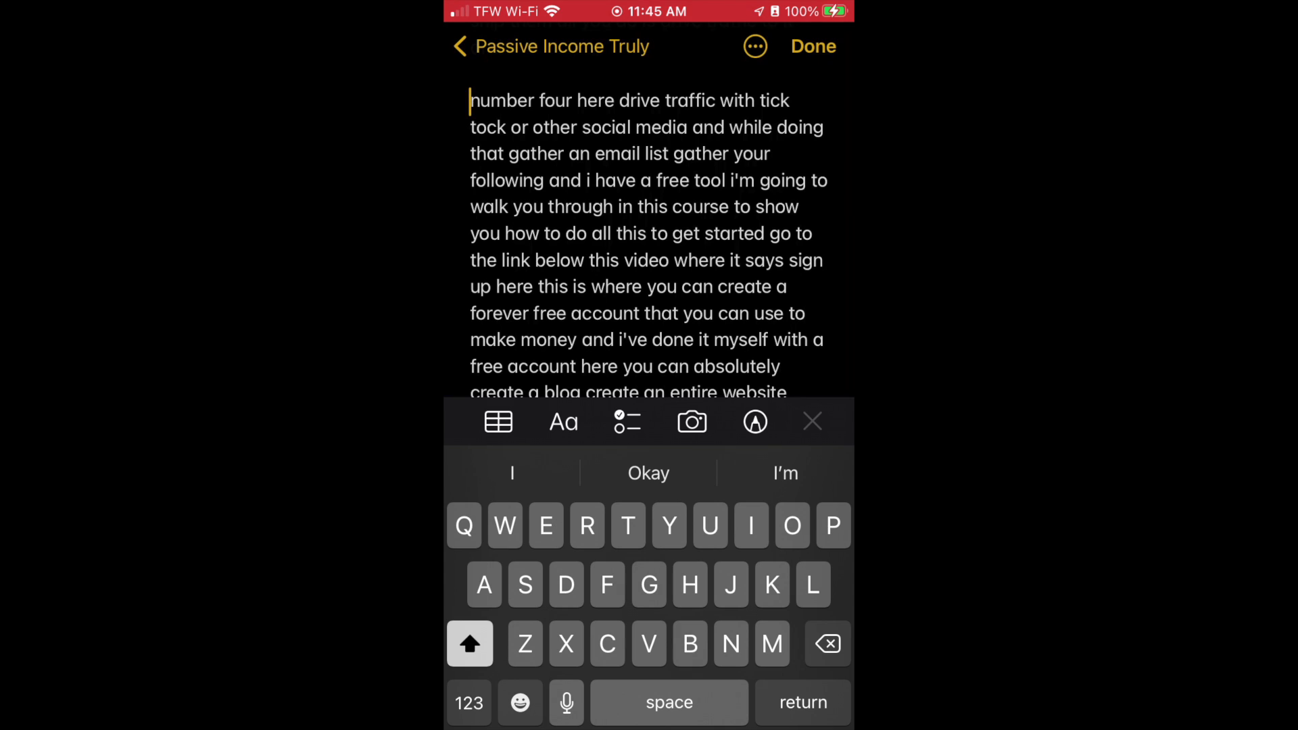
click(581, 179)
key(Return)
key(Return)
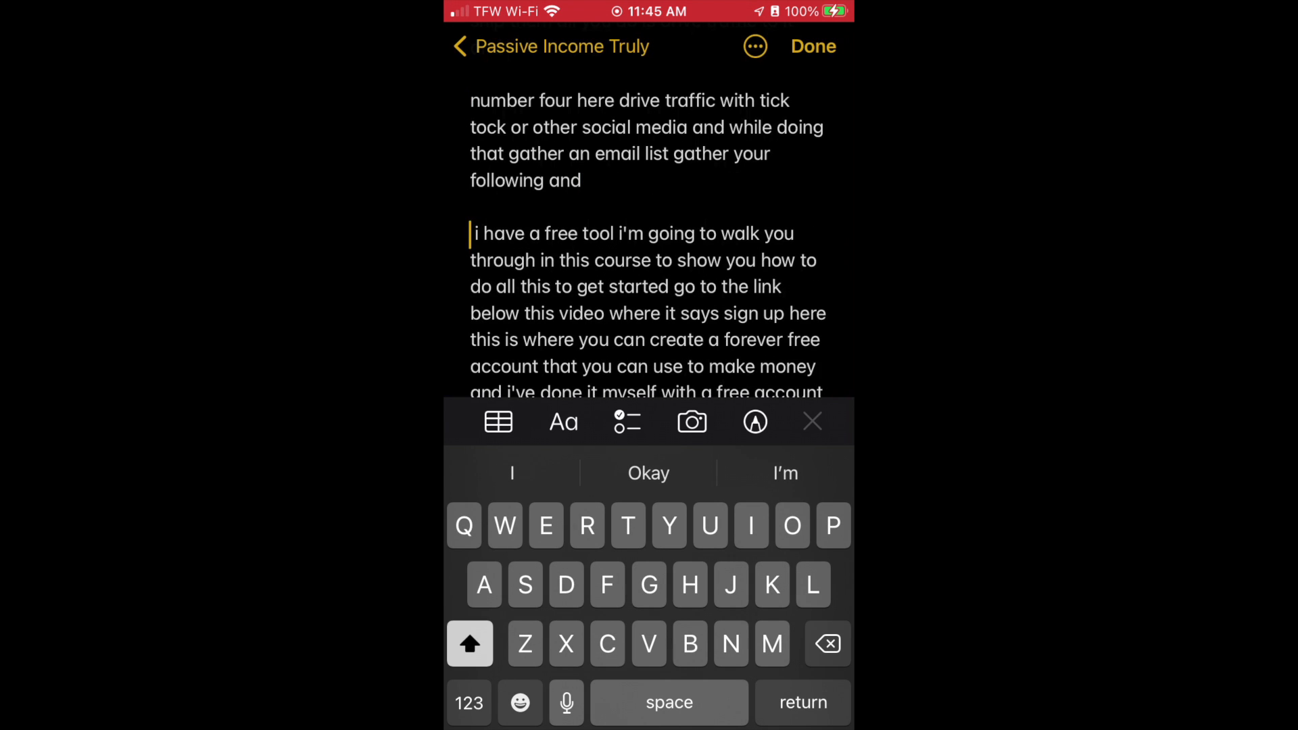
scroll(660, 233, down, 1)
scroll(660, 270, down, 1)
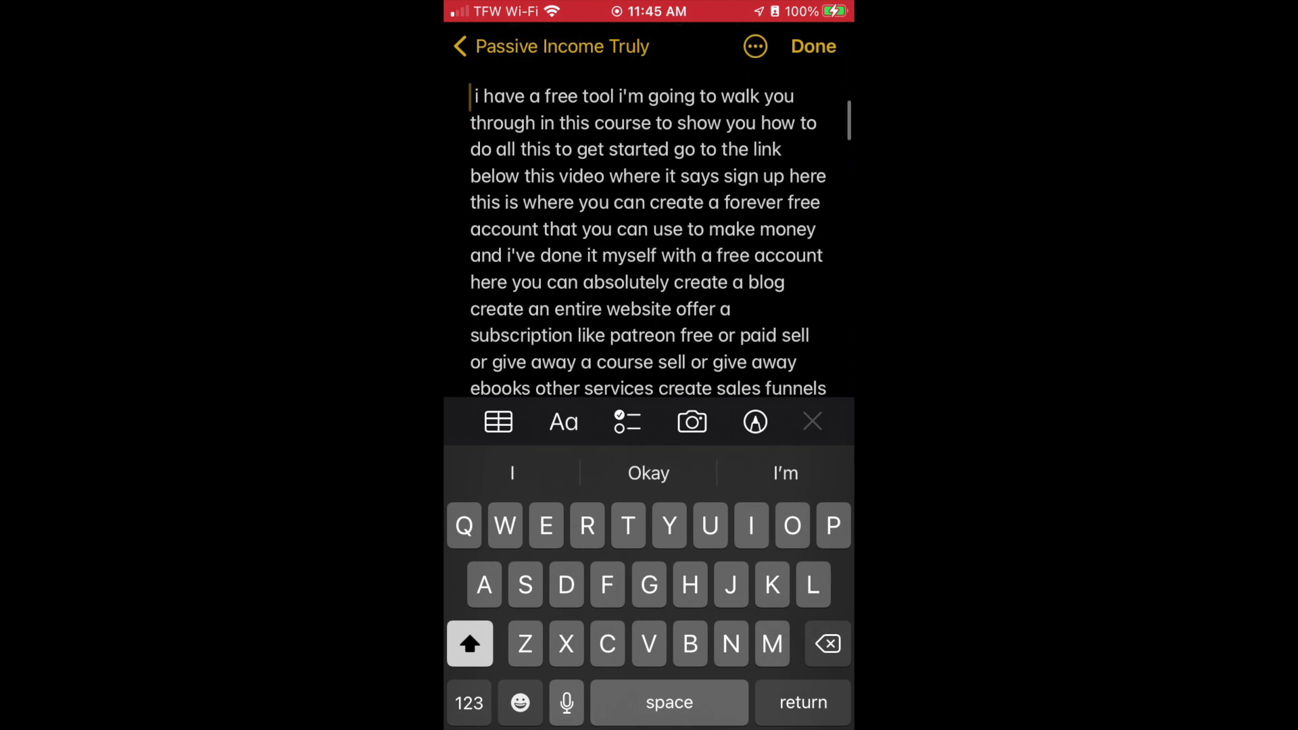
click(735, 309)
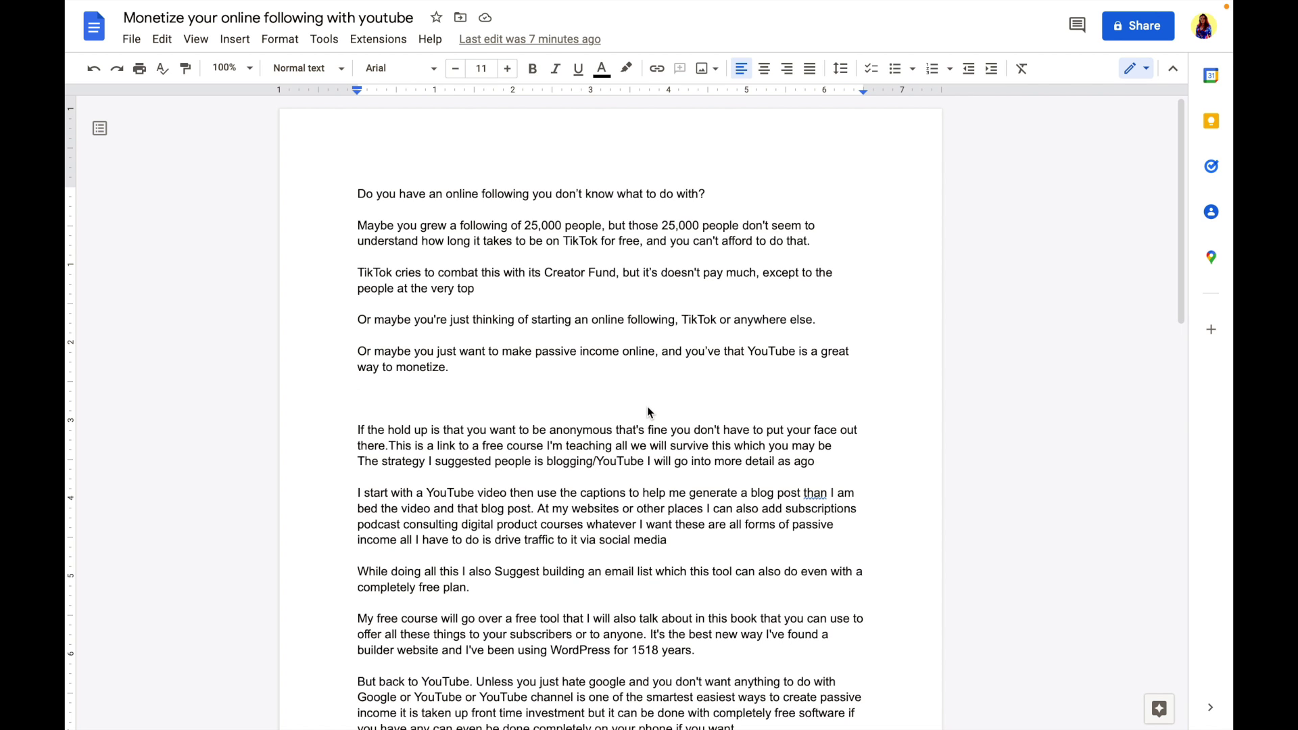
scroll(649, 413, down, 4)
scroll(647, 412, up, 4)
scroll(647, 410, down, 14)
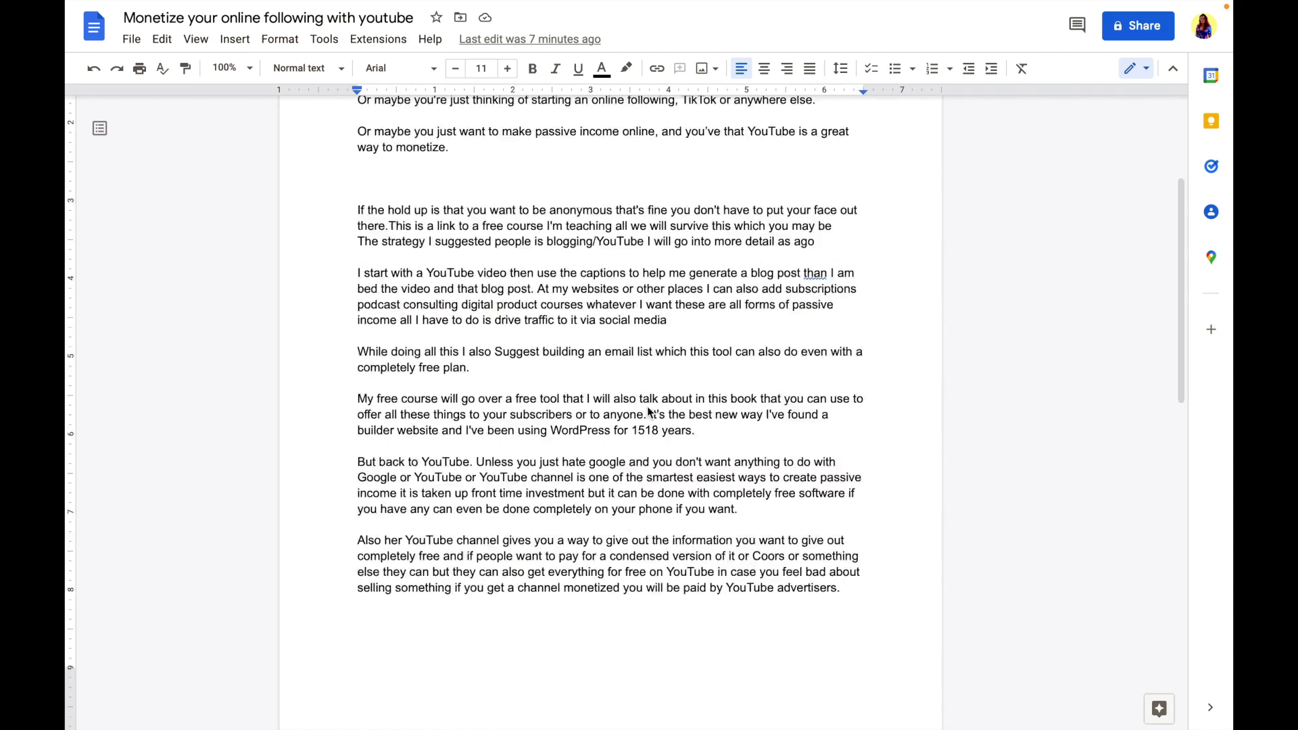
scroll(648, 406, down, 3)
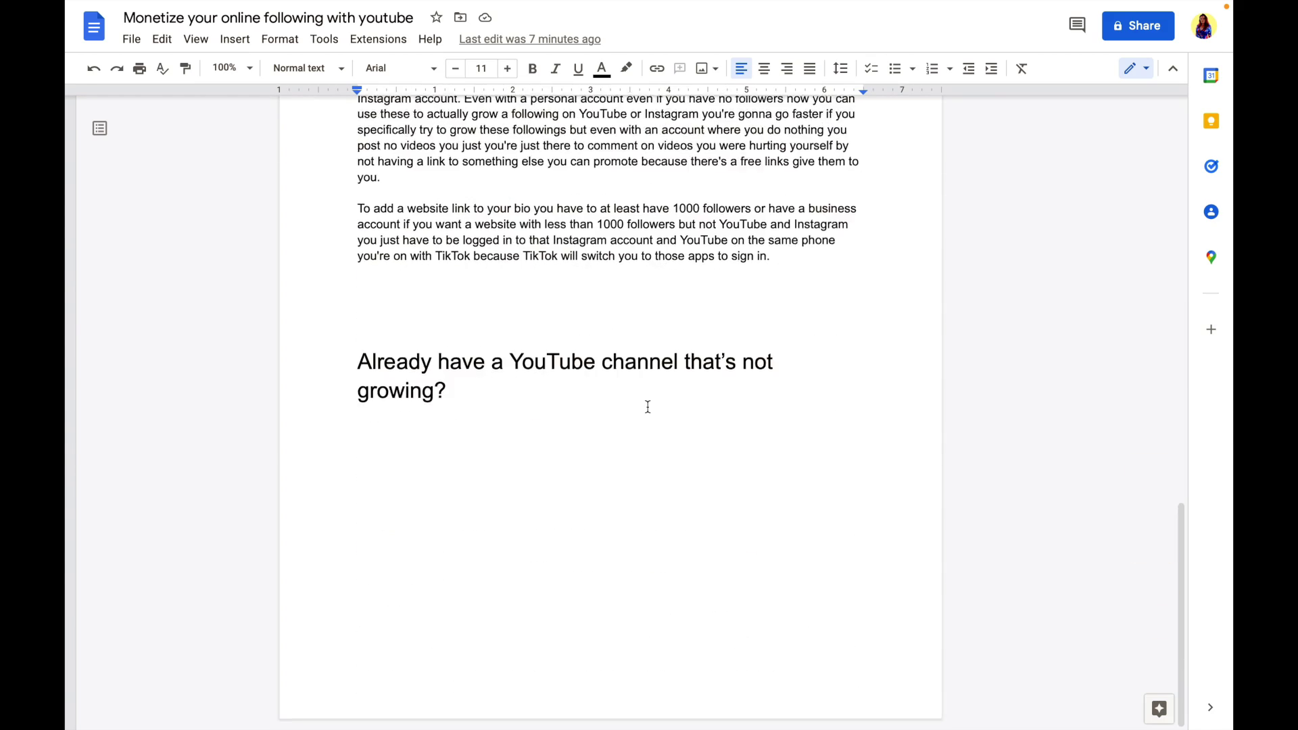
scroll(648, 407, up, 13)
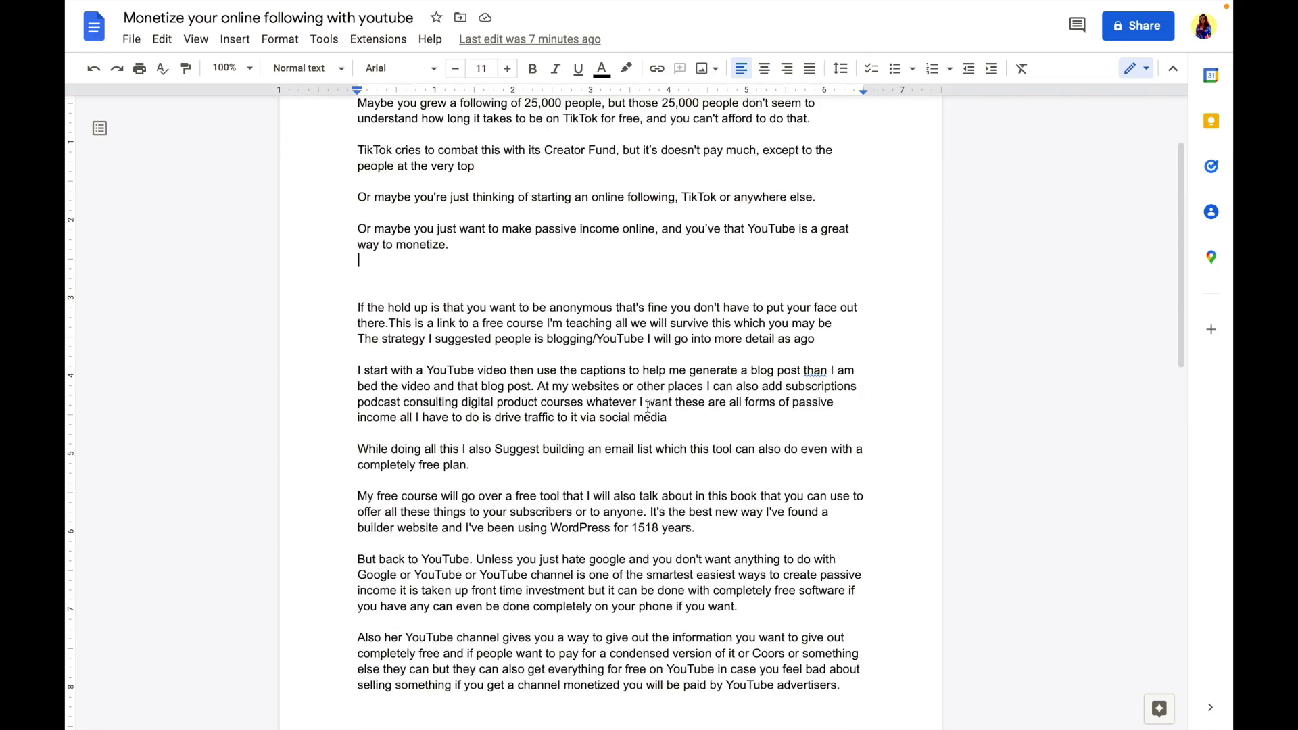
scroll(648, 407, up, 2)
scroll(648, 406, down, 1)
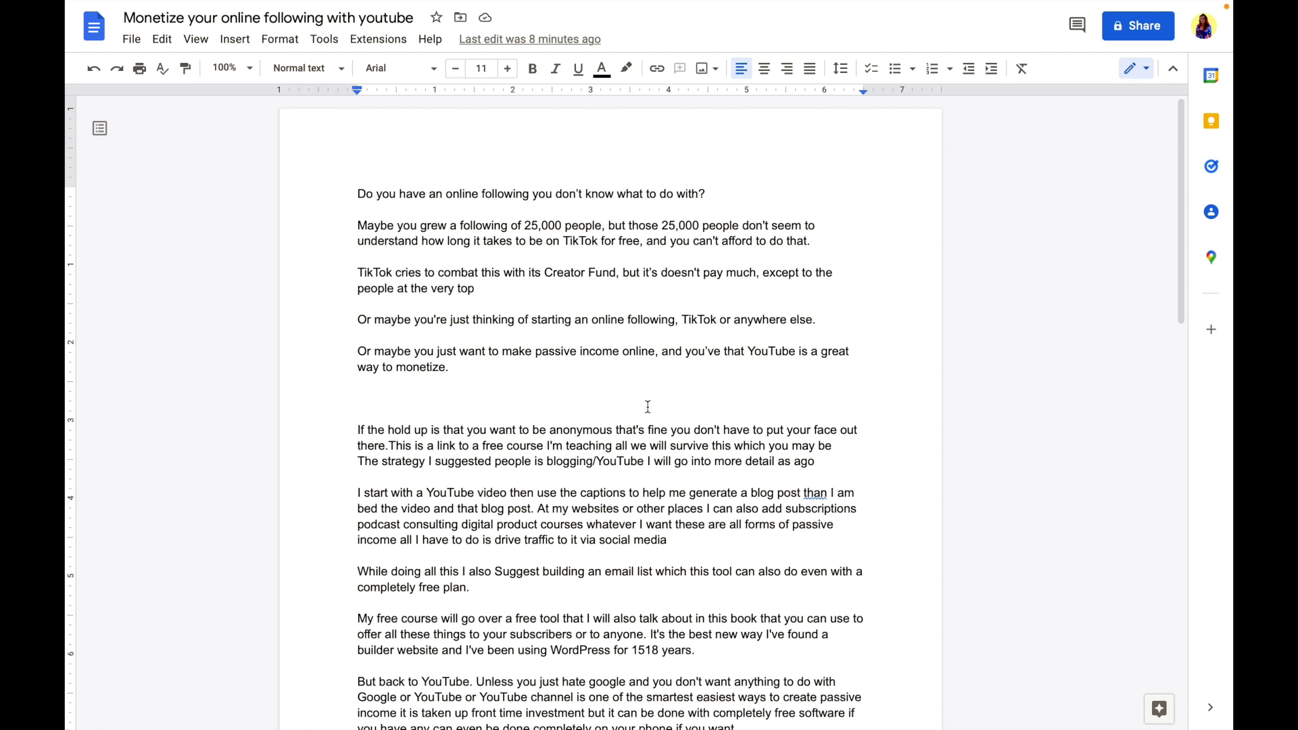
scroll(647, 406, down, 5)
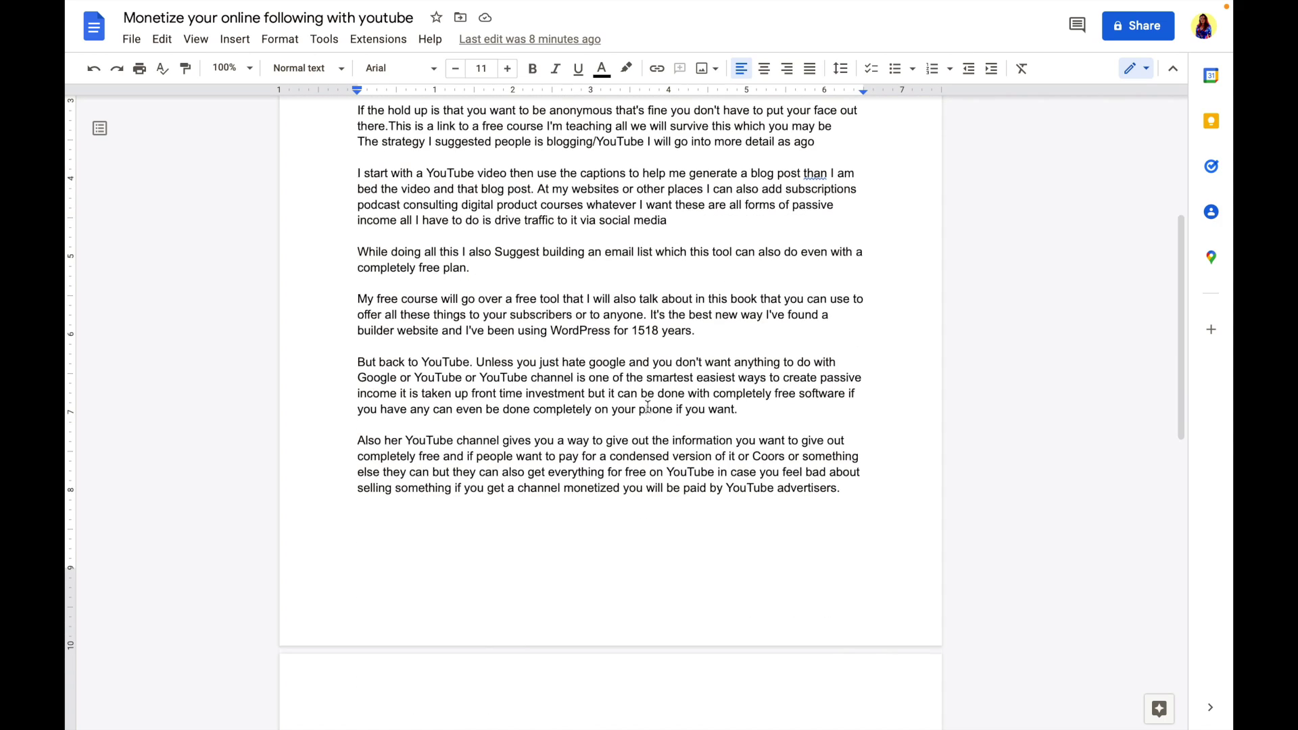
scroll(648, 407, down, 9)
scroll(647, 406, up, 14)
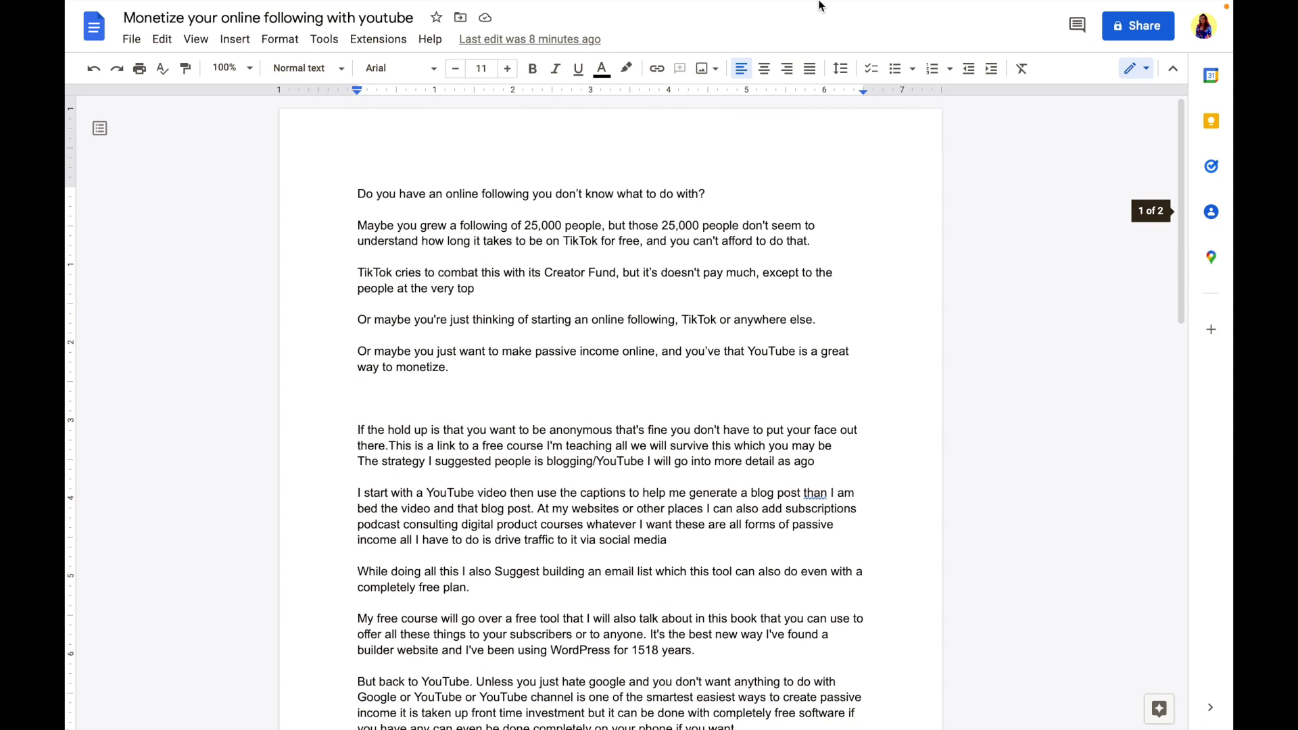
Highlight the landing page's Free forever perks and email field, then go to the blog posts dashboard
click(1159, 78)
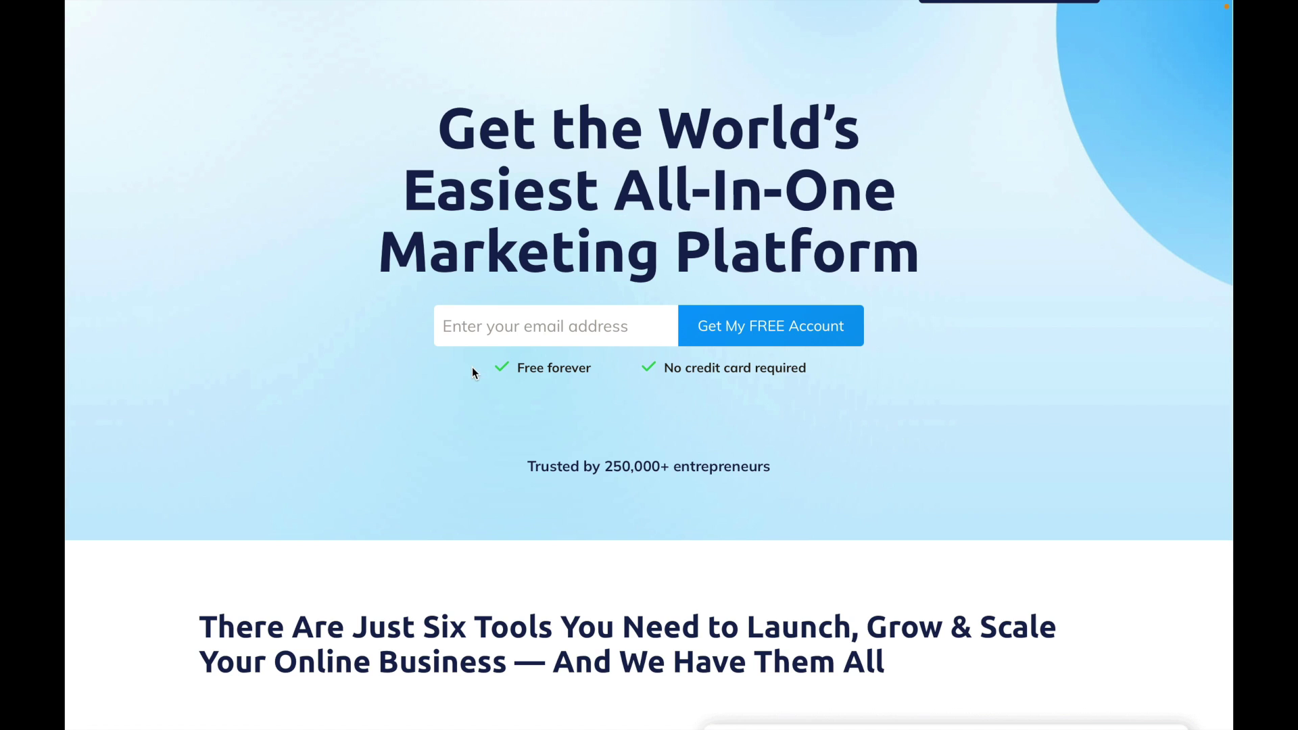
drag(472, 367, 846, 368)
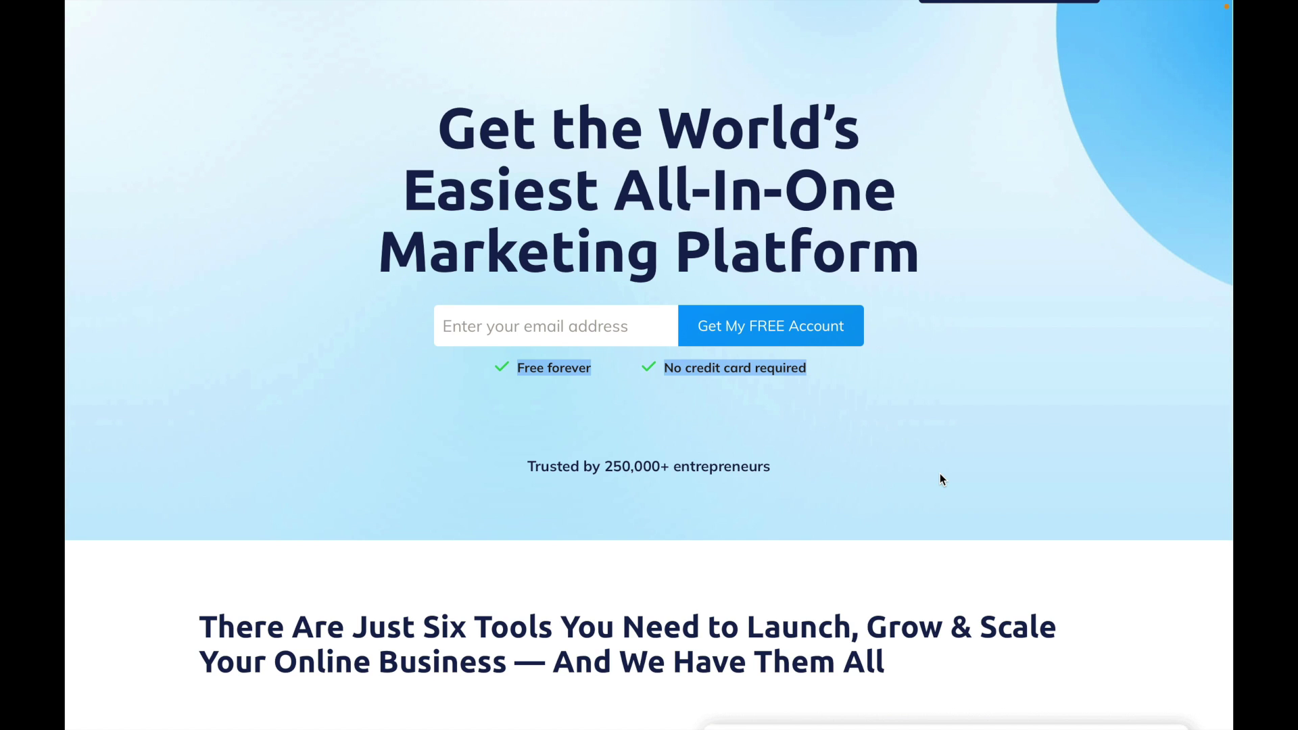
click(605, 338)
click(299, 305)
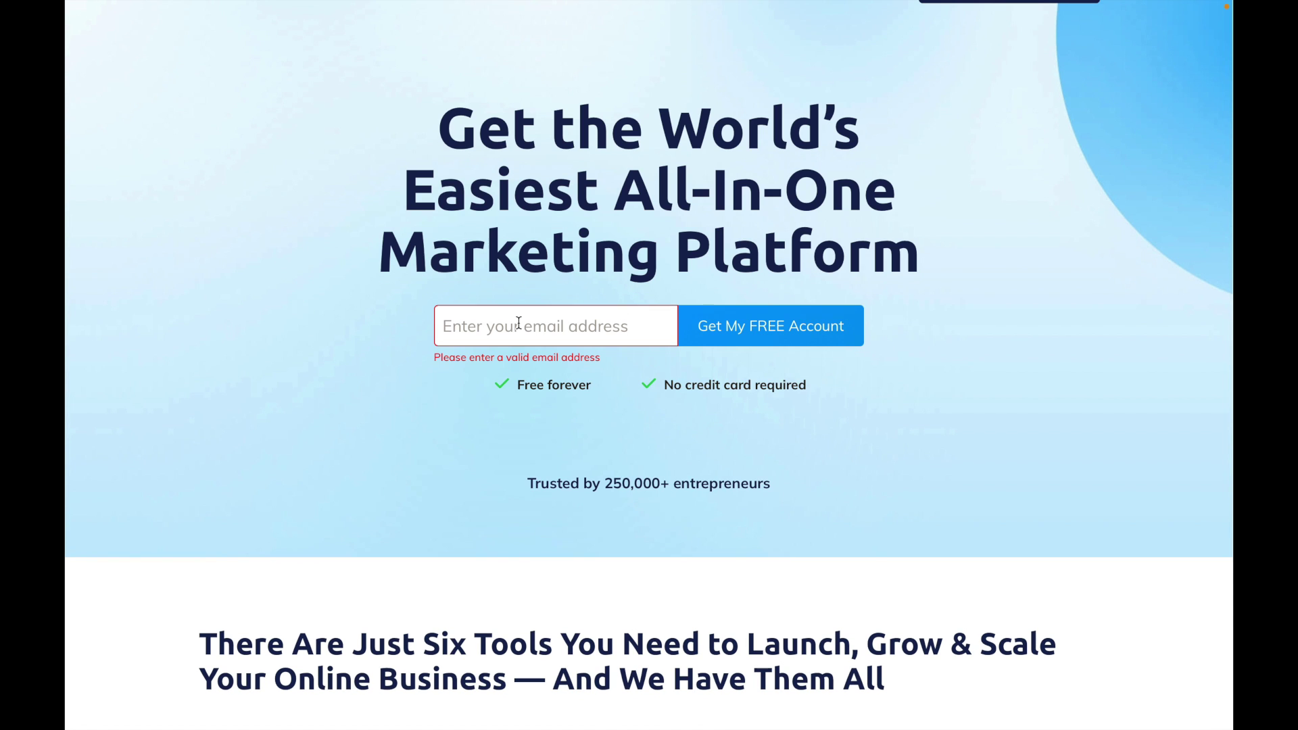
click(407, 64)
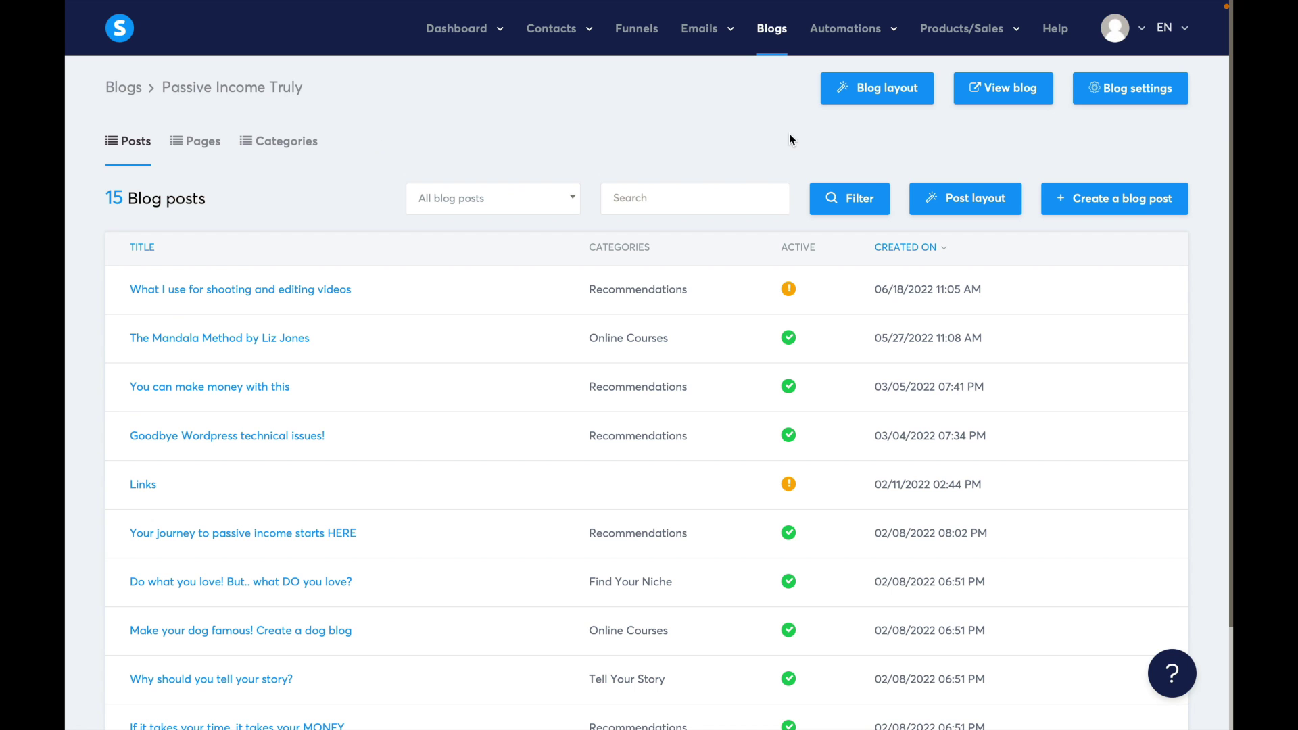
Start the Monetize Your Following with YouTube post, crop its cover image to full height, and tick Recommendations
click(1151, 213)
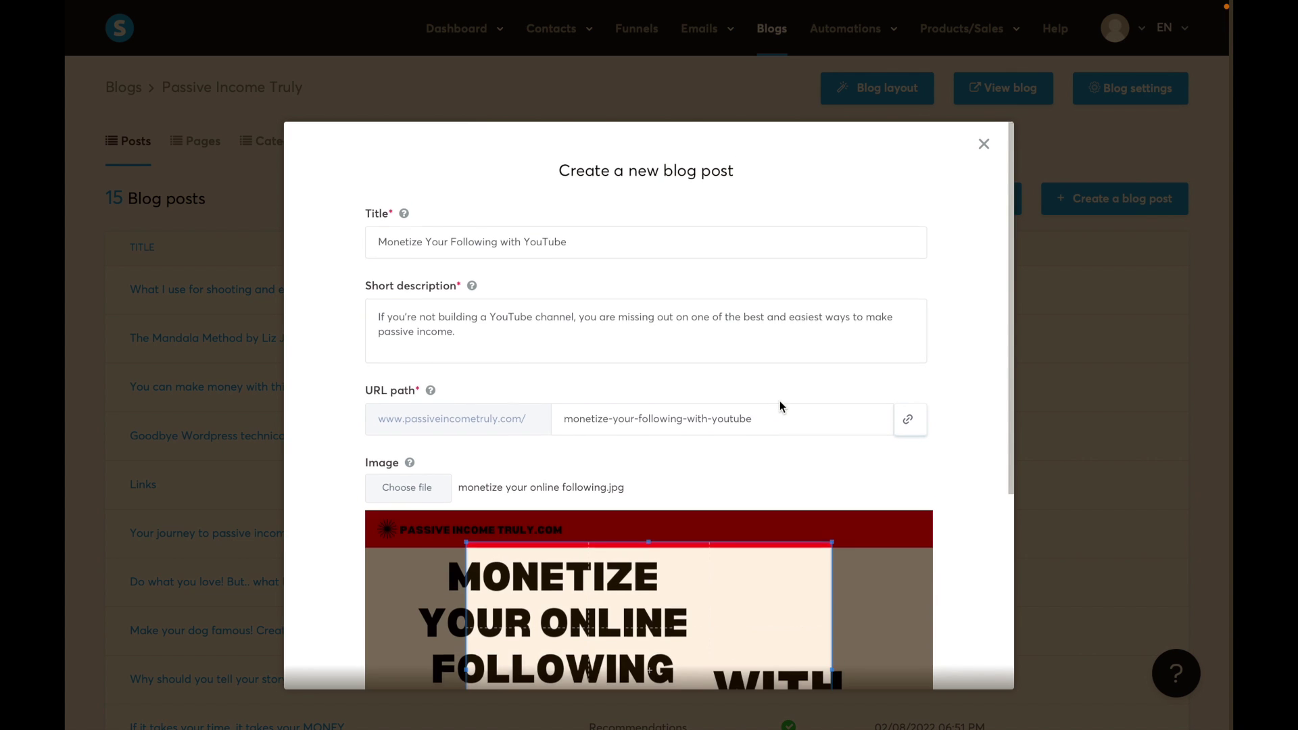
scroll(777, 406, down, 4)
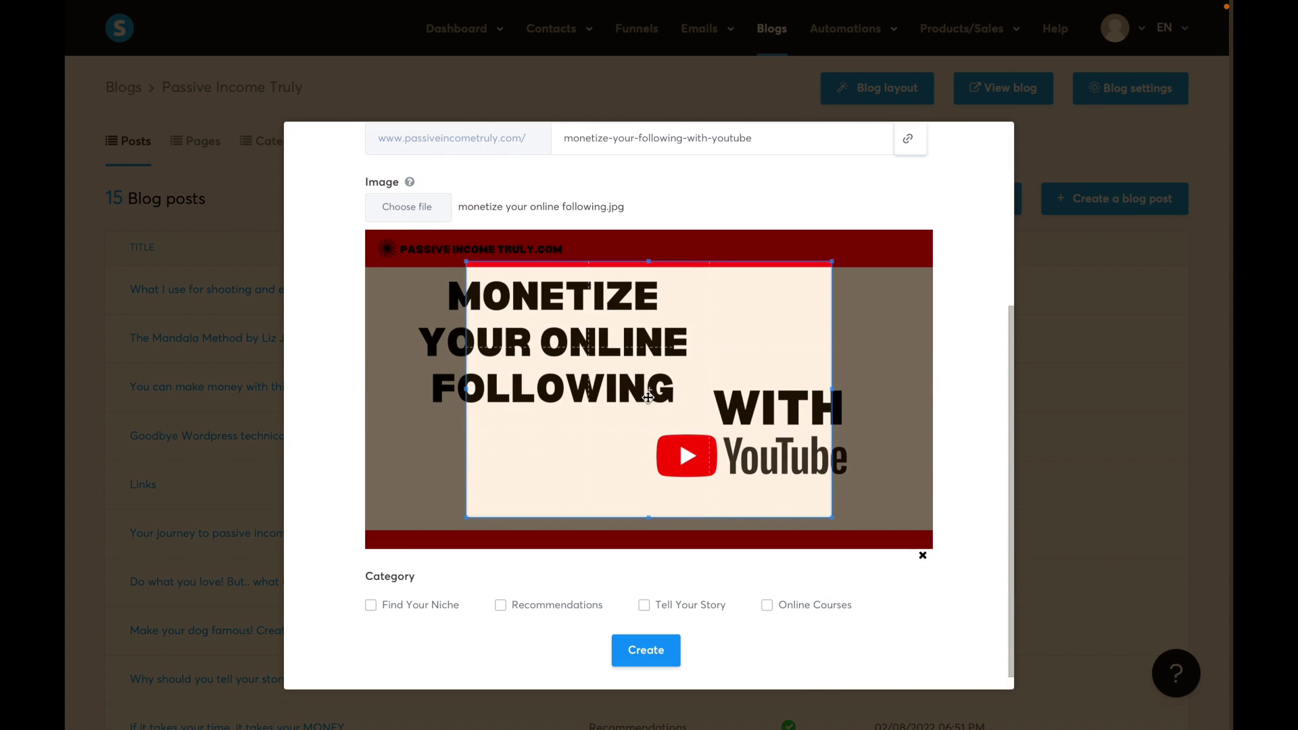
drag(648, 397, 543, 366)
drag(730, 486, 969, 581)
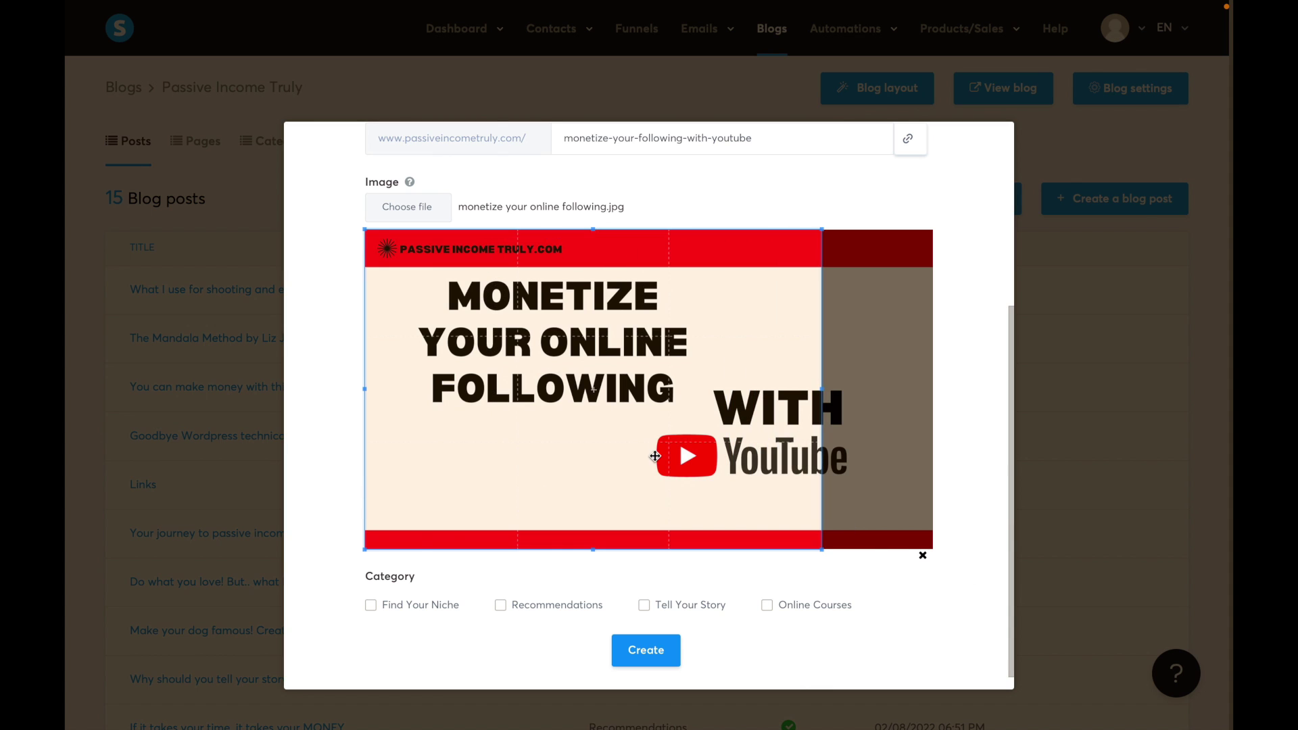
drag(655, 456, 695, 458)
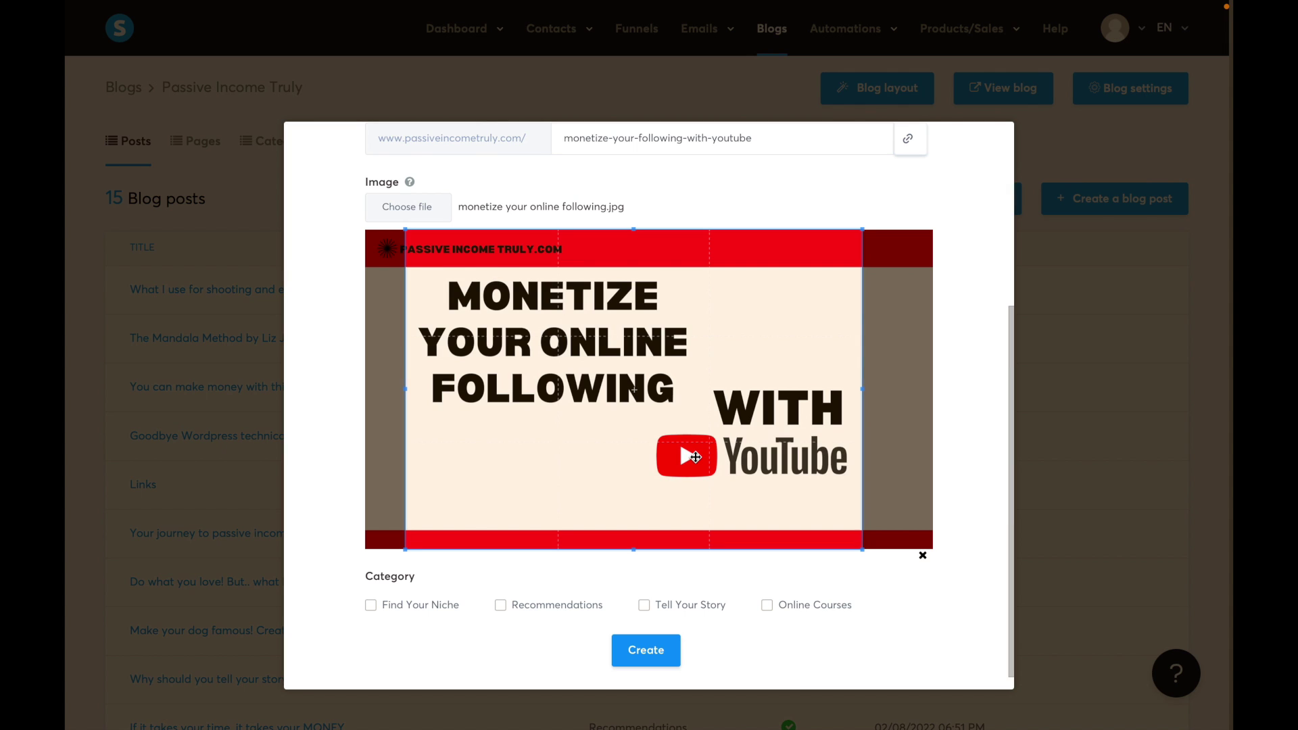
scroll(605, 588, down, 1)
click(598, 586)
Create the post, open it in the editor, and edit the call-to-action headline
click(654, 640)
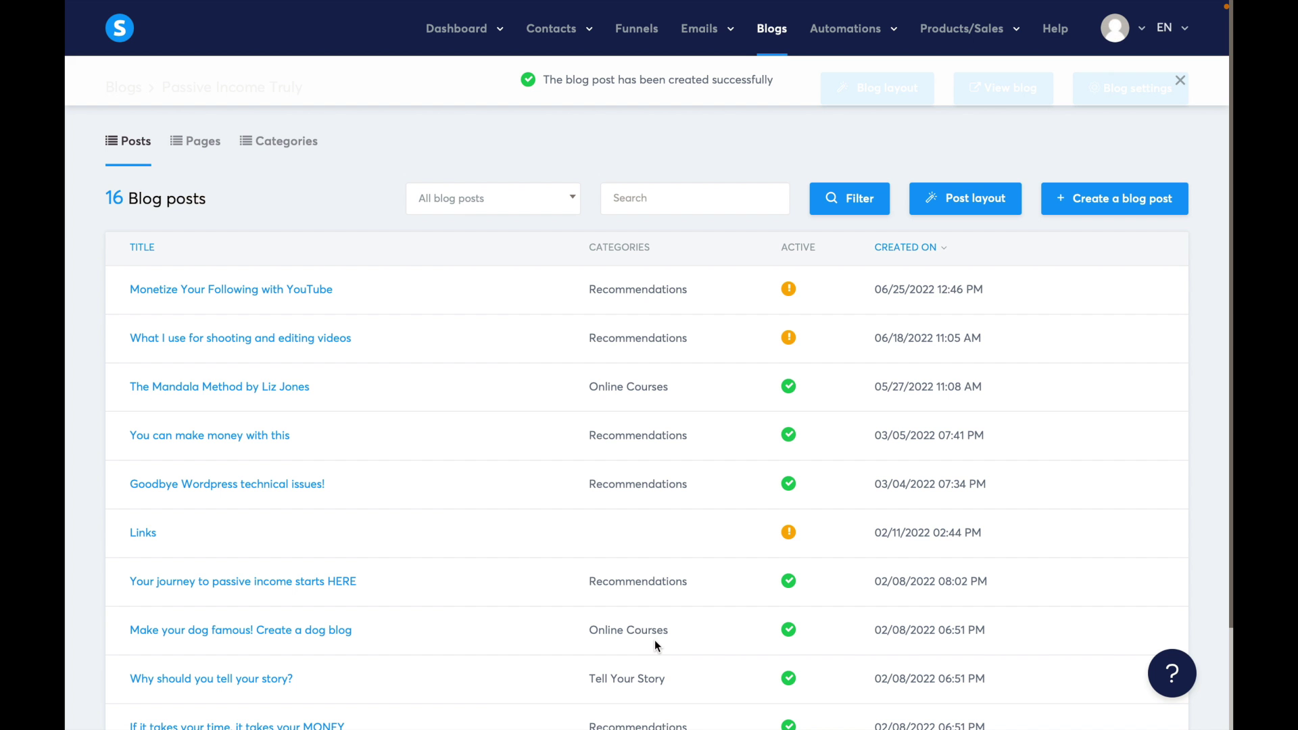
click(259, 292)
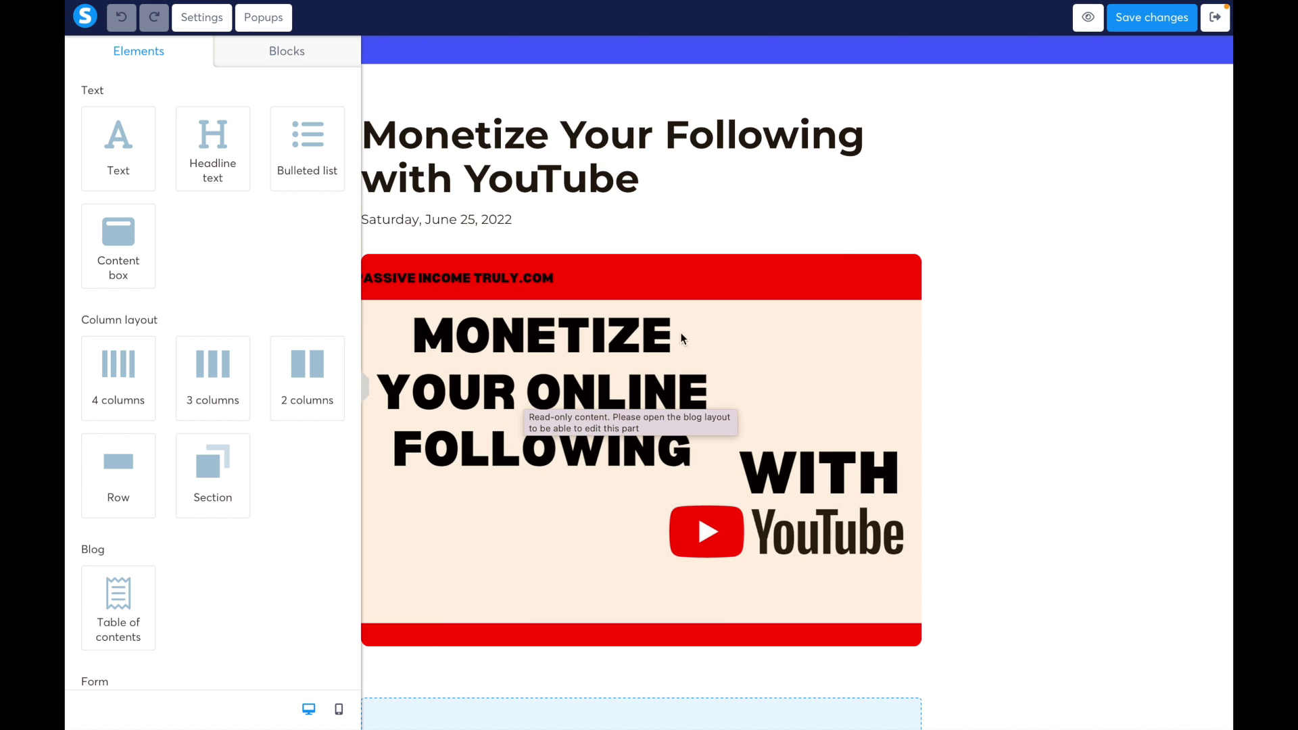
scroll(1064, 322, down, 3)
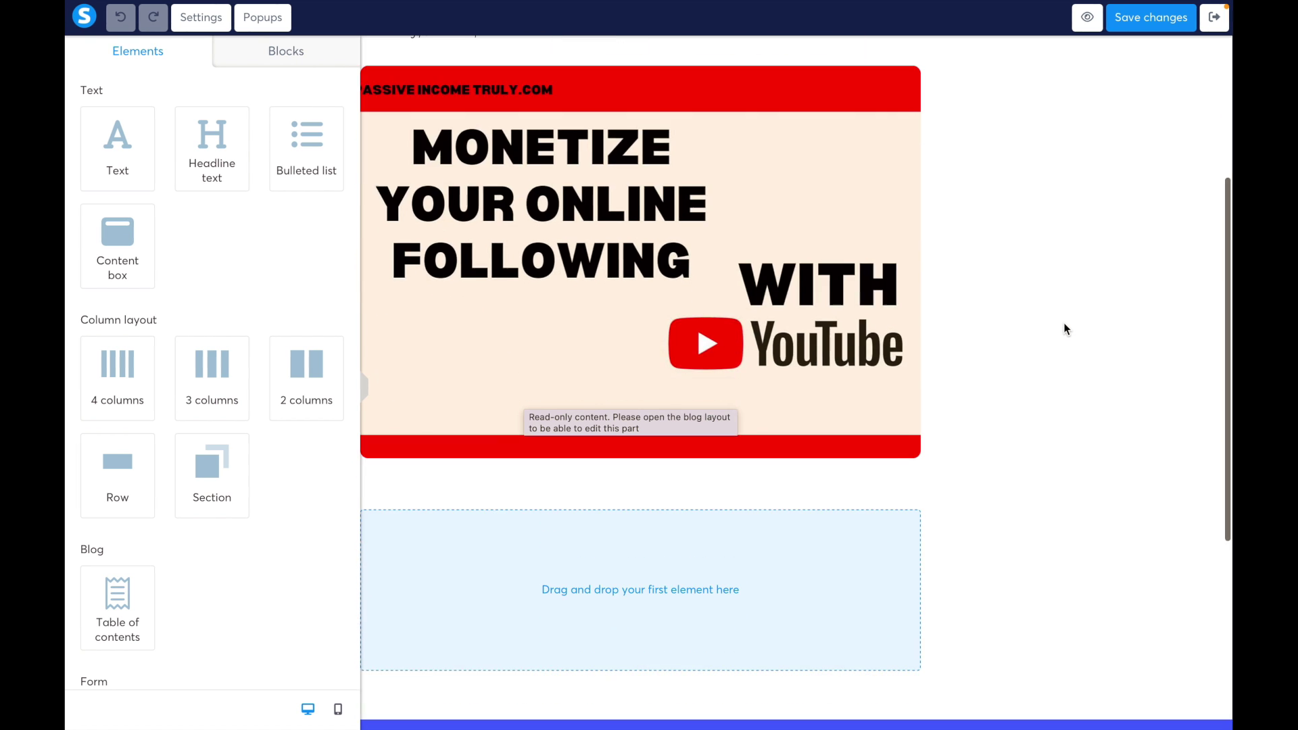
scroll(501, 430, down, 2)
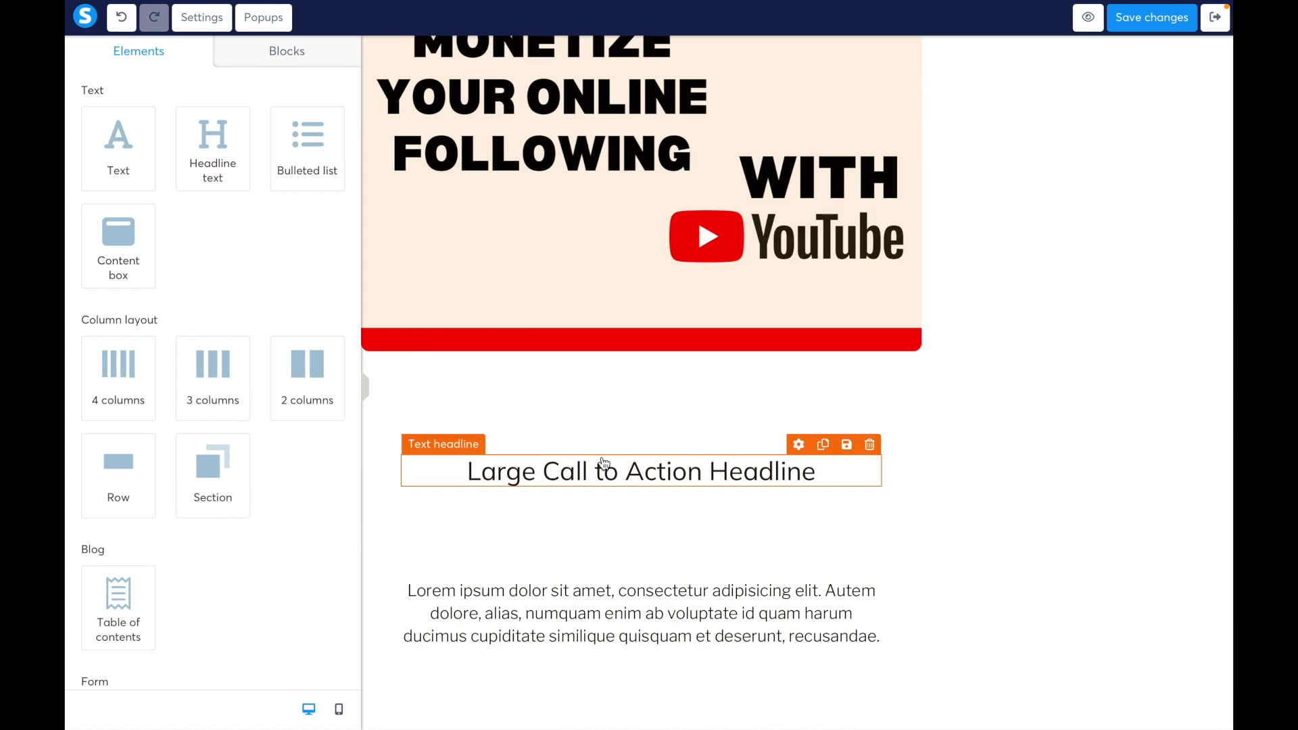
click(588, 483)
double_click(623, 471)
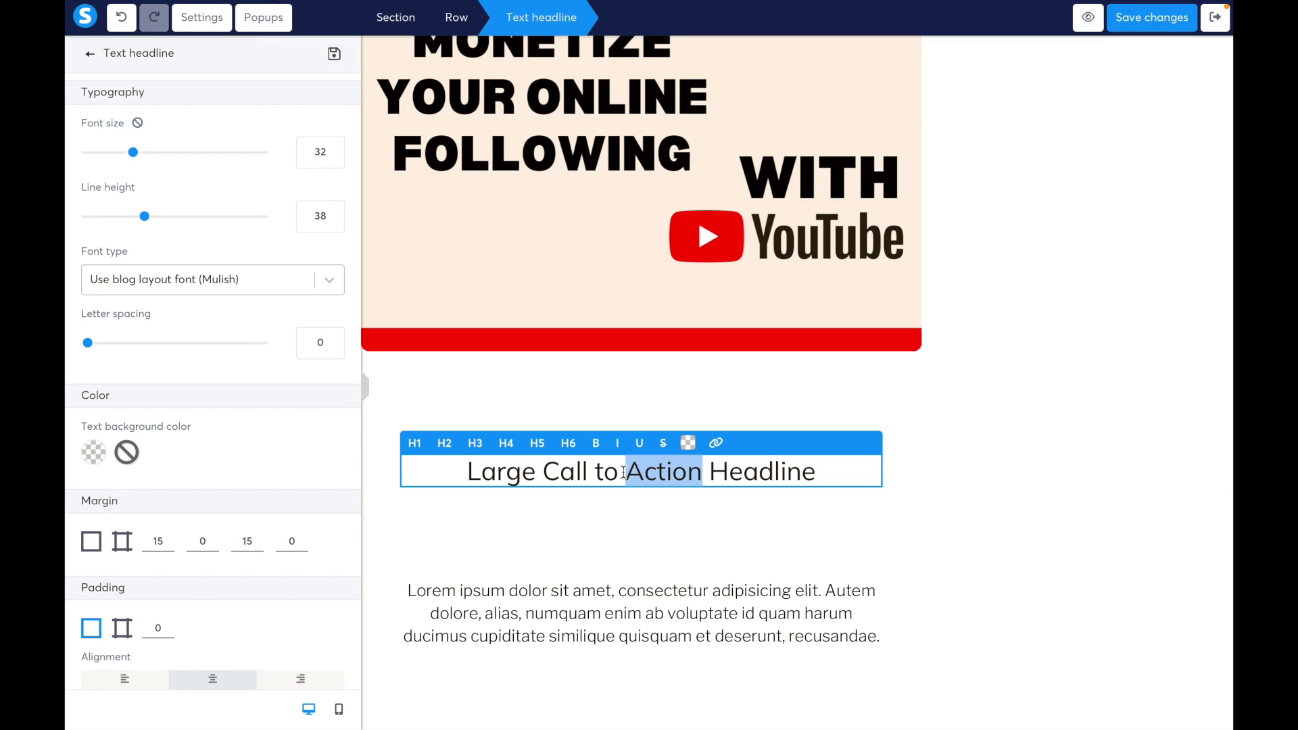
click(565, 551)
Drop a Raw HTML block onto the post, then undo it
scroll(562, 551, down, 1)
scroll(562, 551, down, 5)
scroll(595, 233, up, 7)
scroll(286, 346, down, 4)
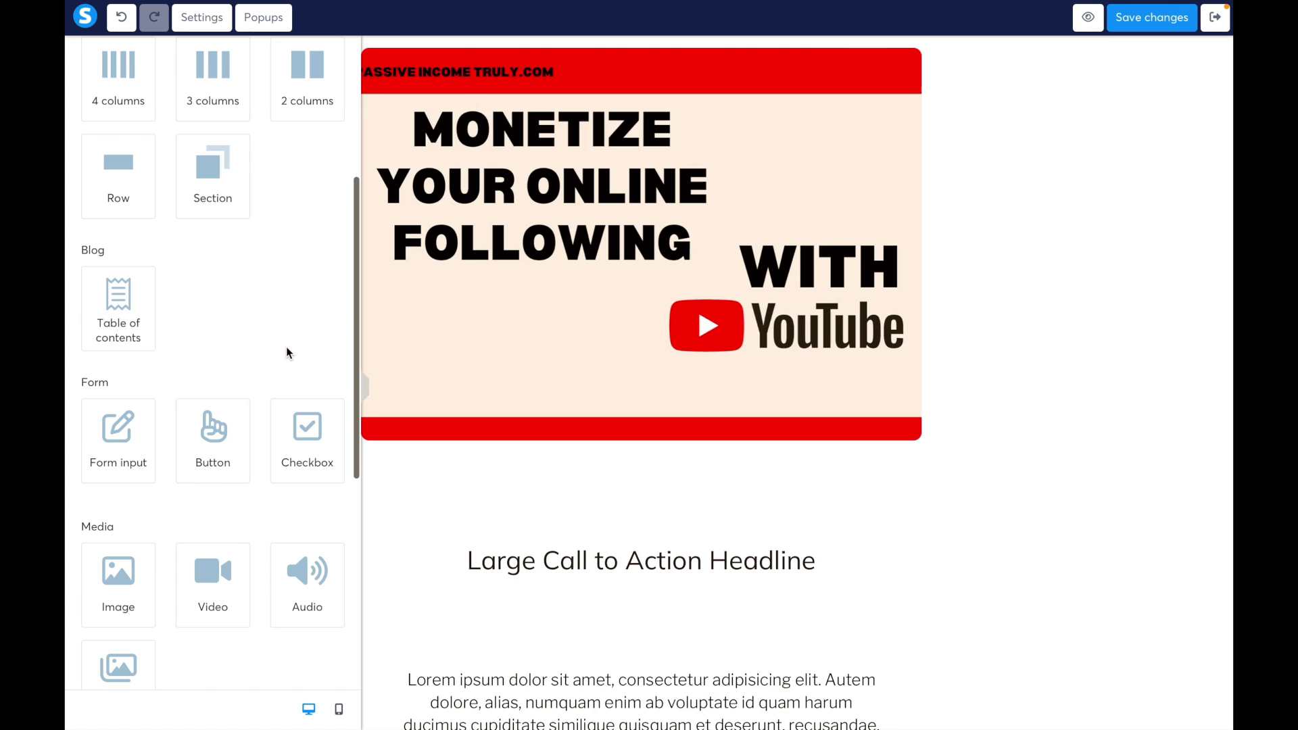
scroll(655, 467, up, 2)
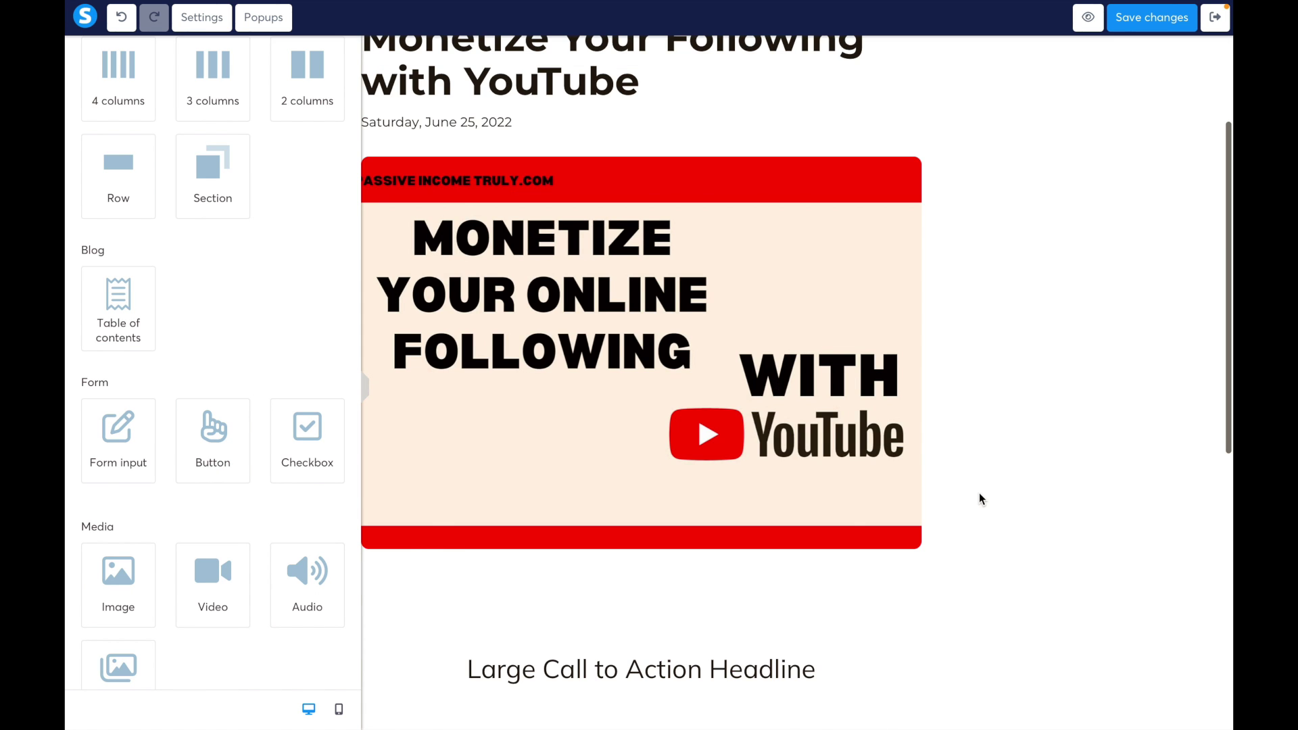
scroll(979, 493, down, 5)
scroll(931, 284, up, 4)
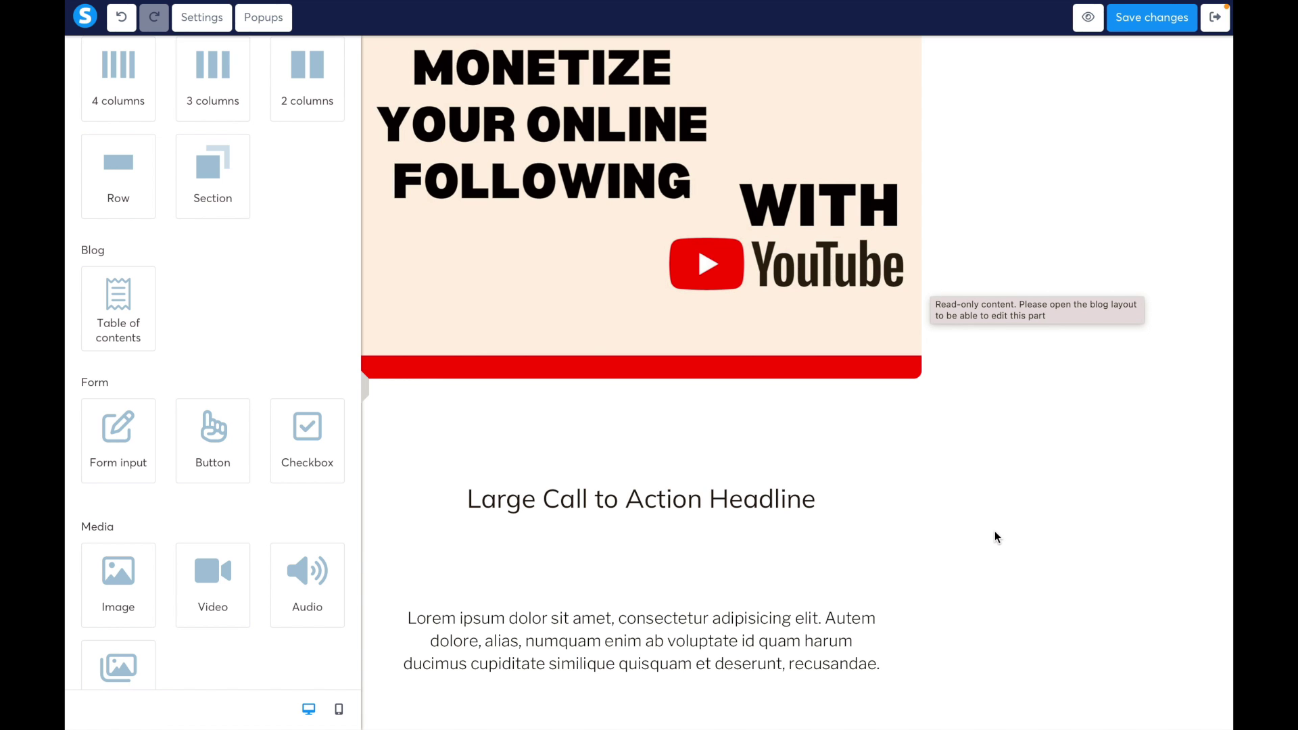
scroll(238, 400, down, 5)
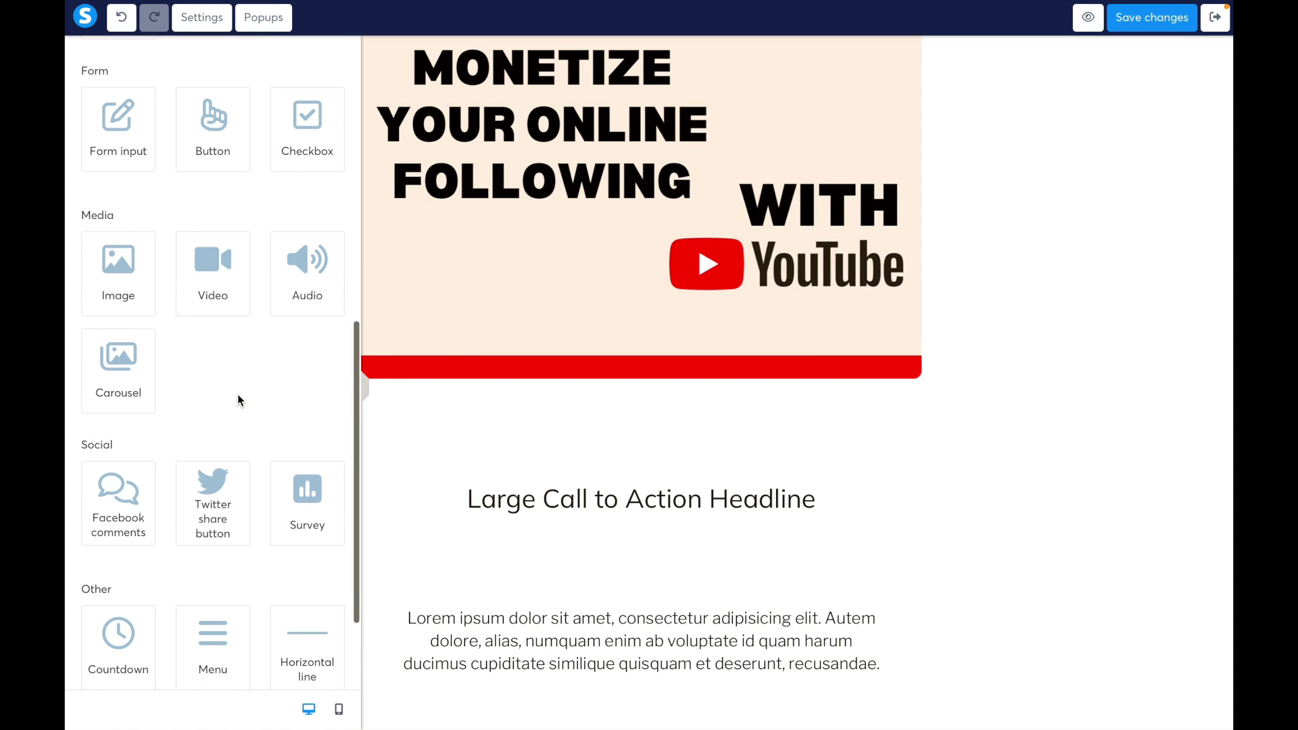
scroll(238, 400, down, 3)
drag(118, 599, 544, 447)
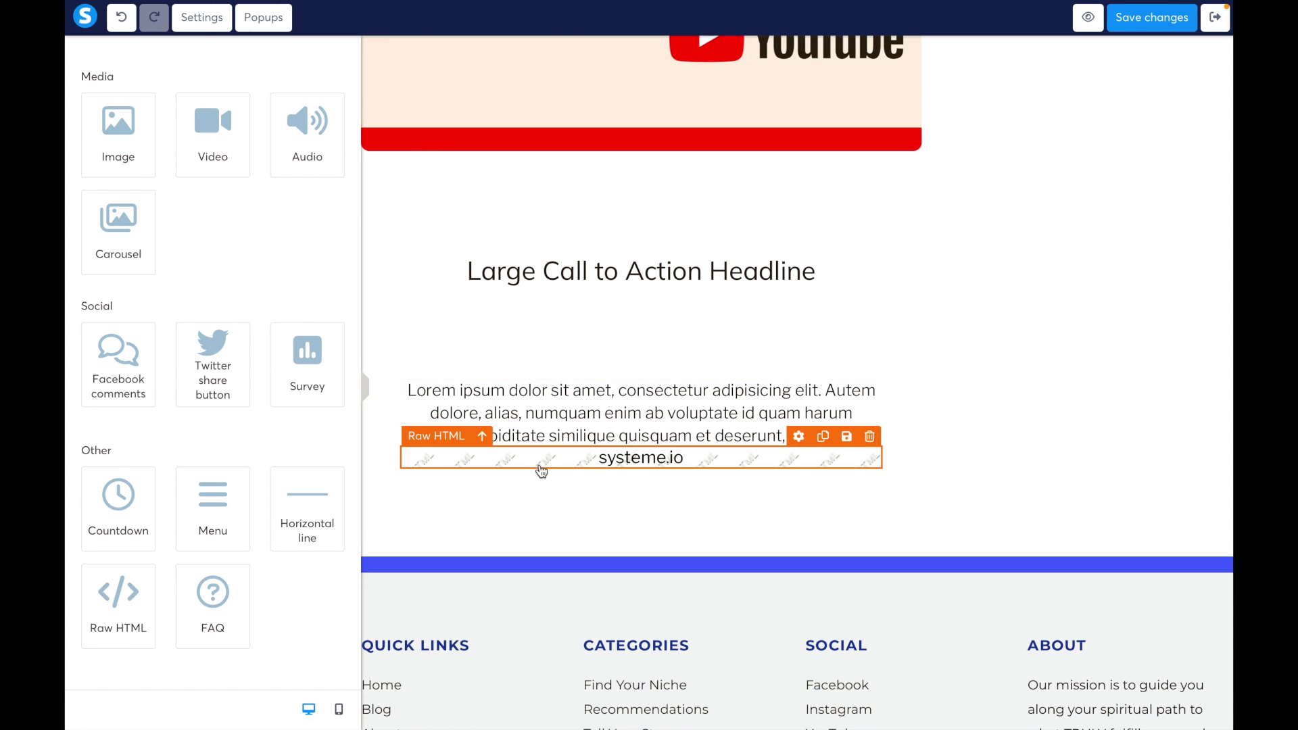
click(541, 470)
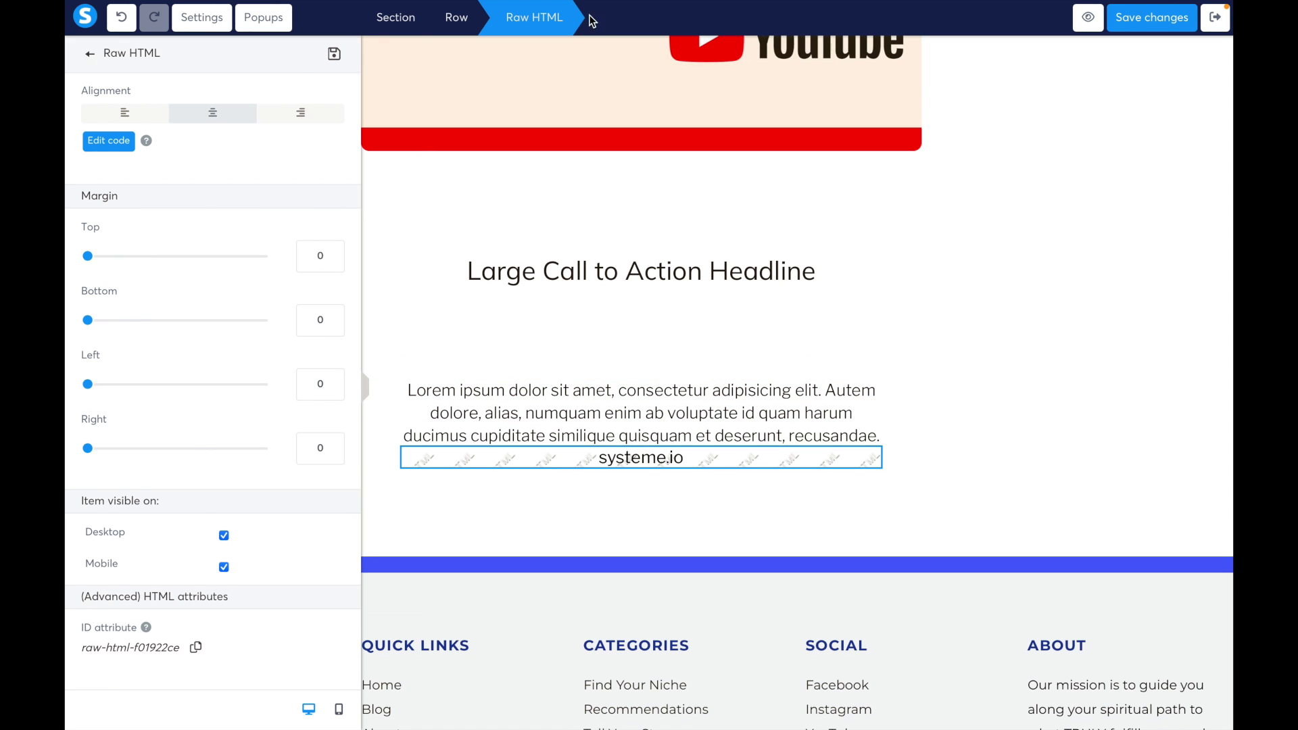
key(super+z)
Switch to the YouTube channel page and open the Monetize Your Online Following video
mouse_move(1047, 7)
click(1041, 73)
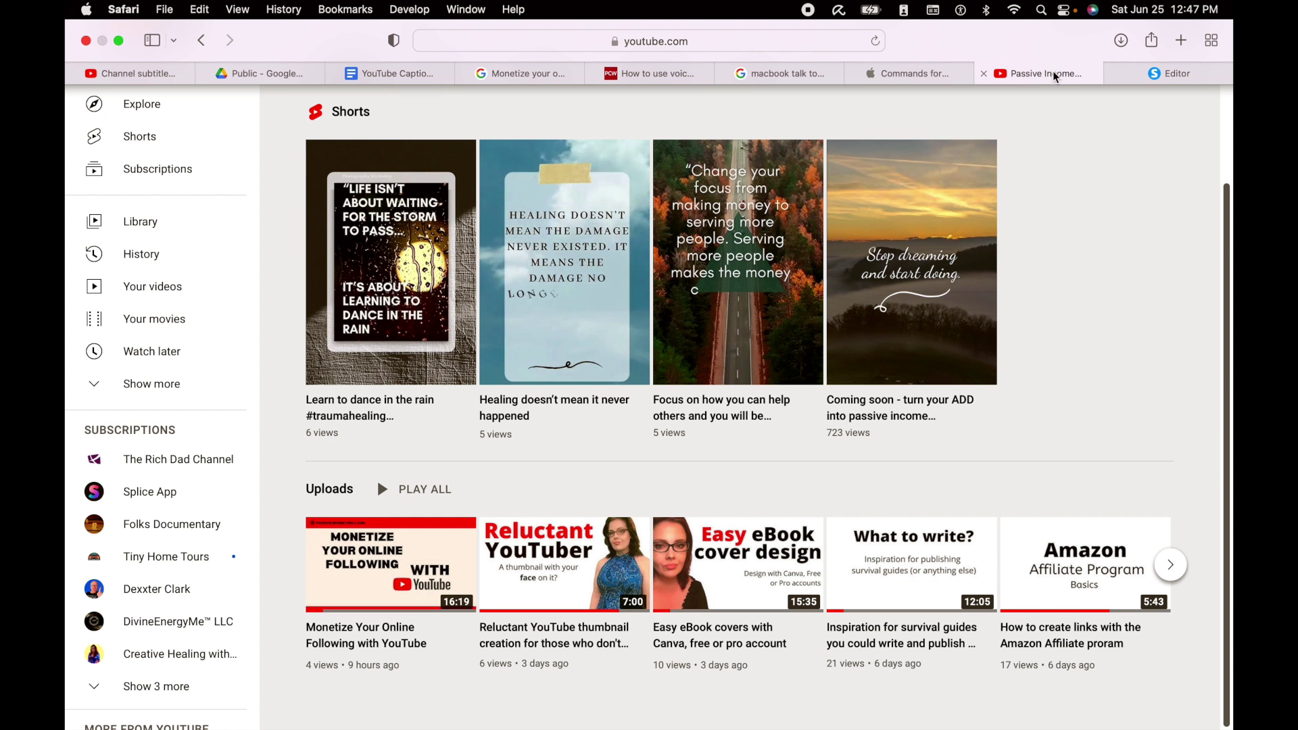
click(391, 564)
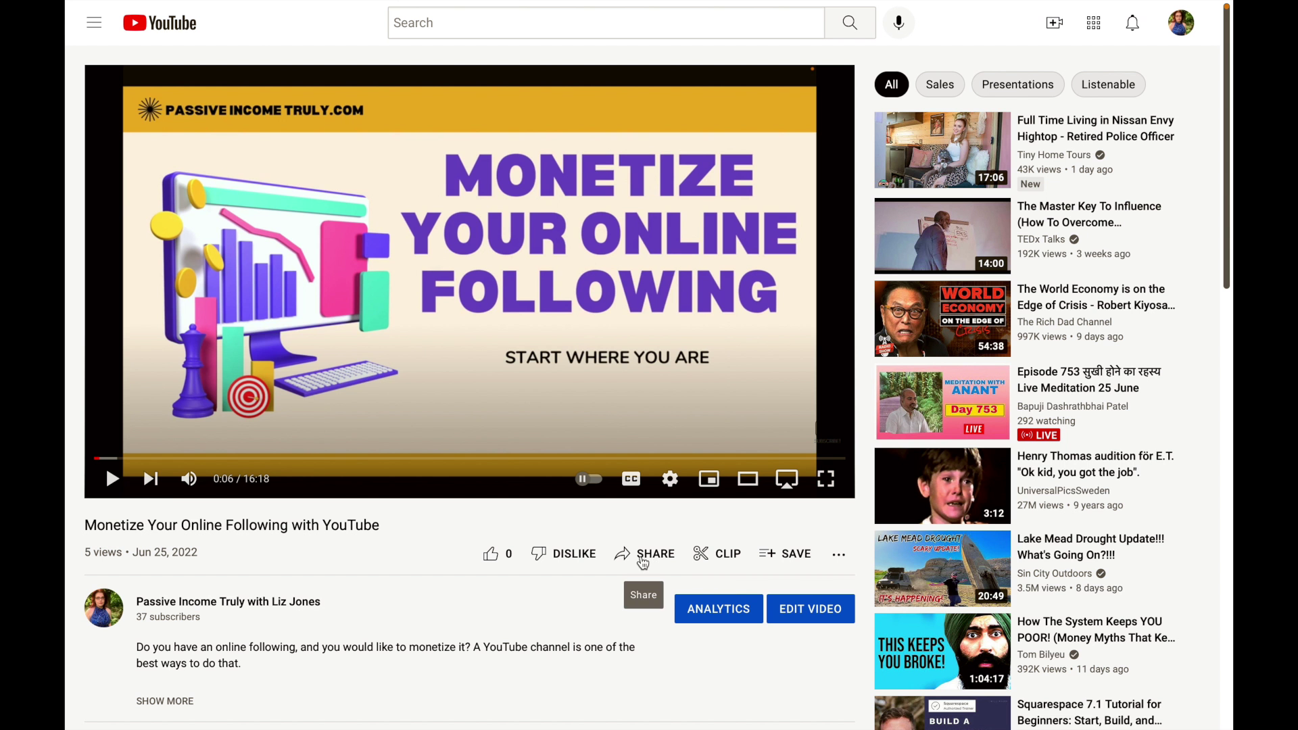
View and select the video's iframe embed code, then close the embed window
click(645, 556)
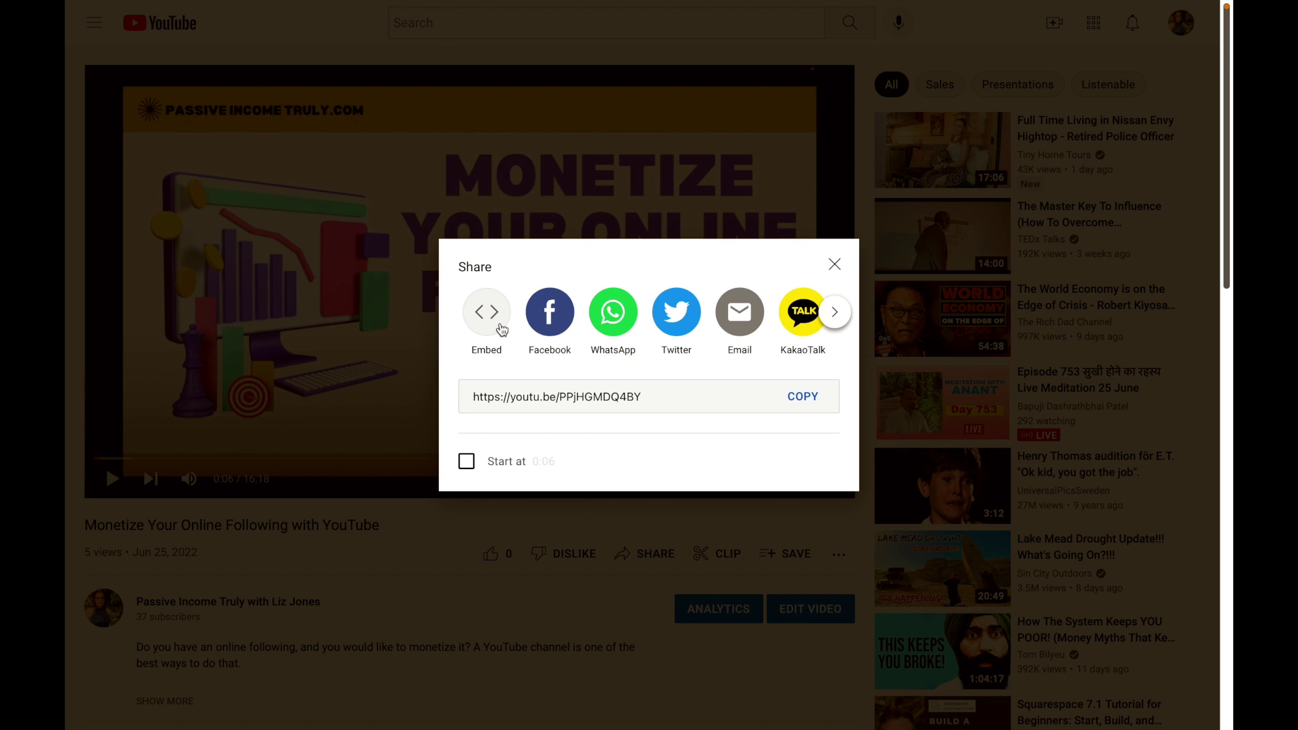
click(500, 329)
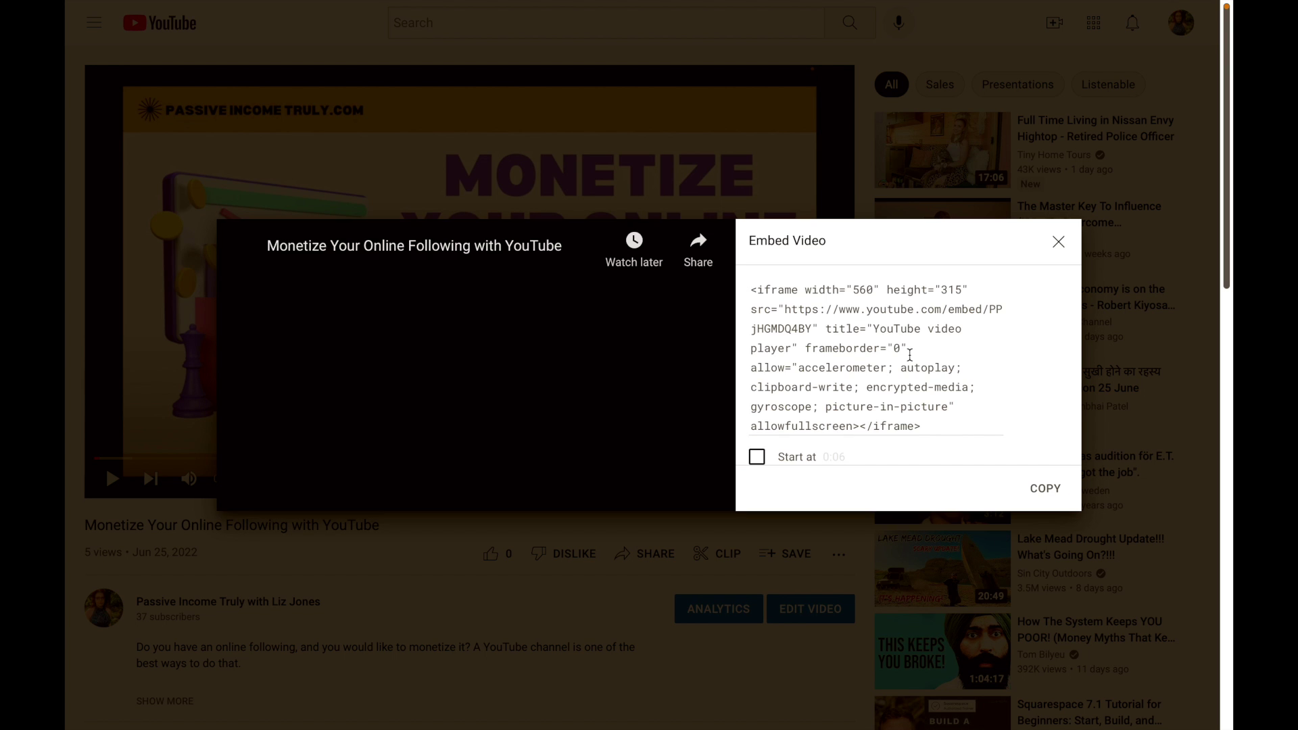
click(909, 355)
scroll(909, 355, down, 5)
scroll(909, 354, up, 5)
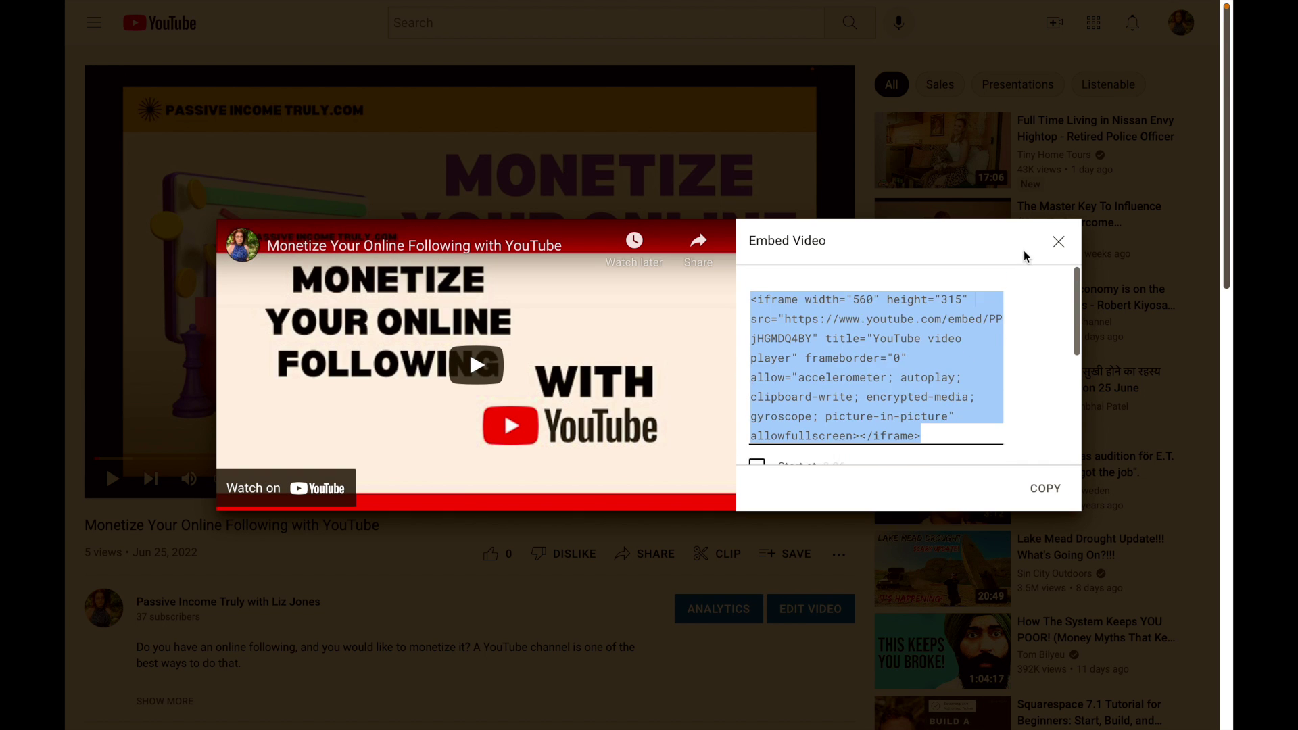
click(1059, 242)
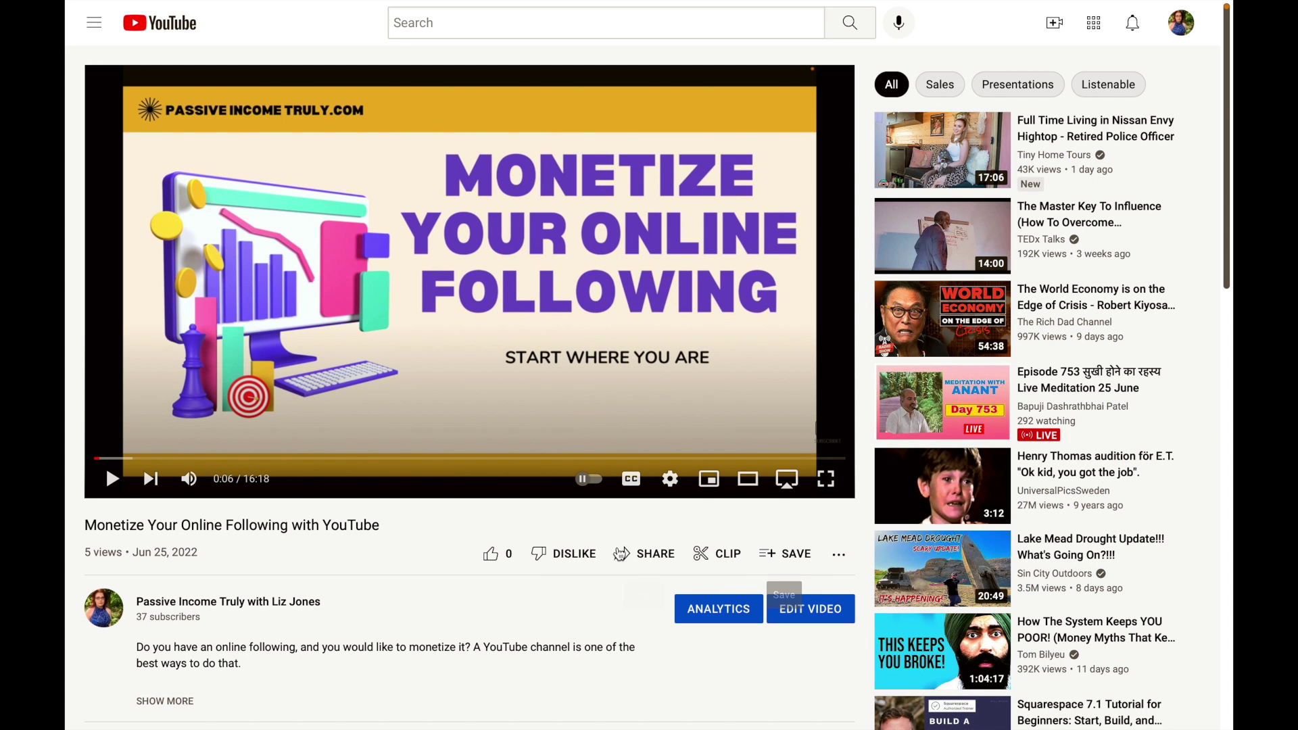
Copy the video's short youtu.be share link and return to the systeme.io post editor
click(648, 558)
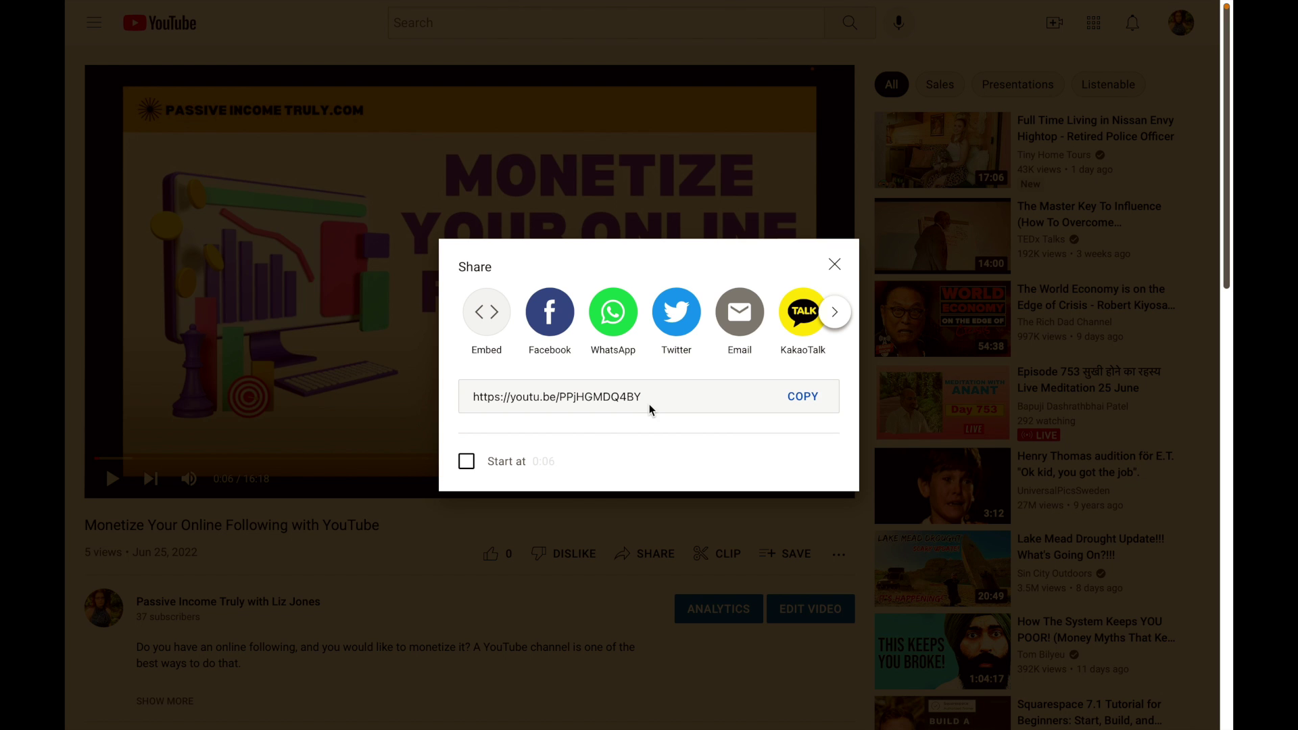
click(811, 403)
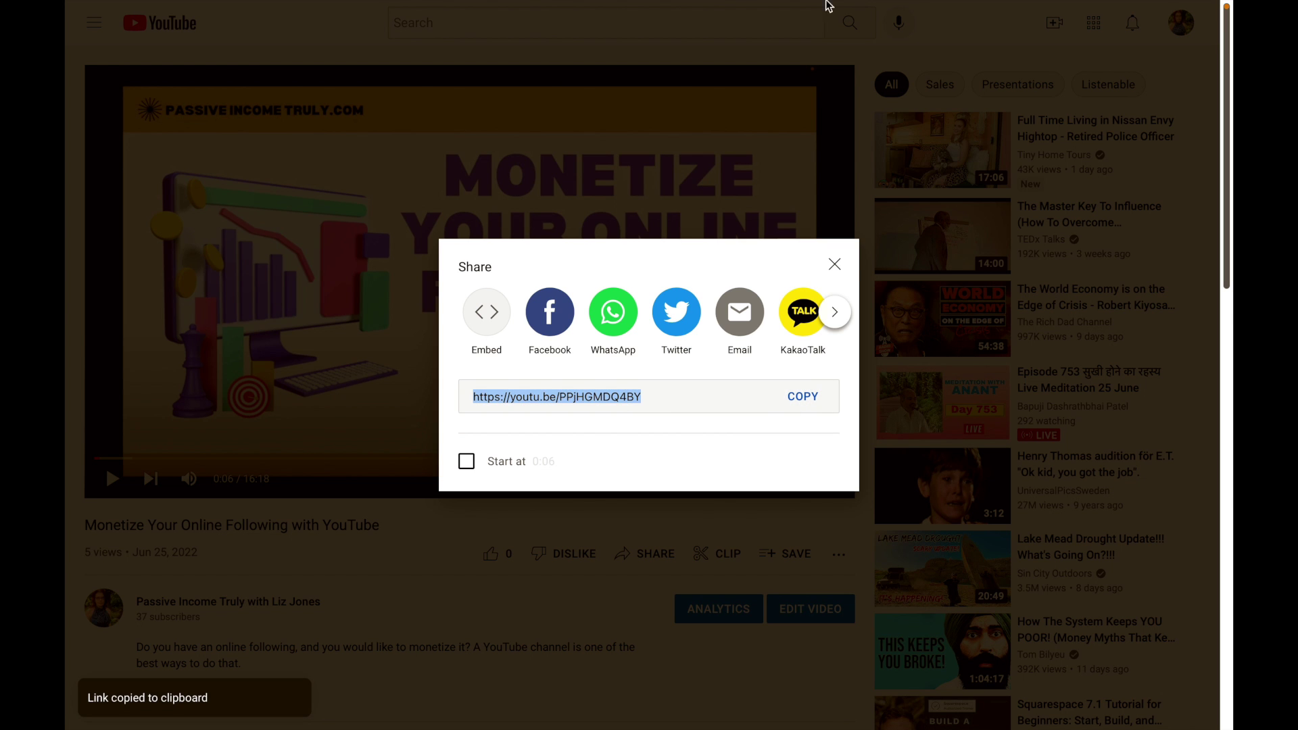
mouse_move(829, 7)
click(1177, 74)
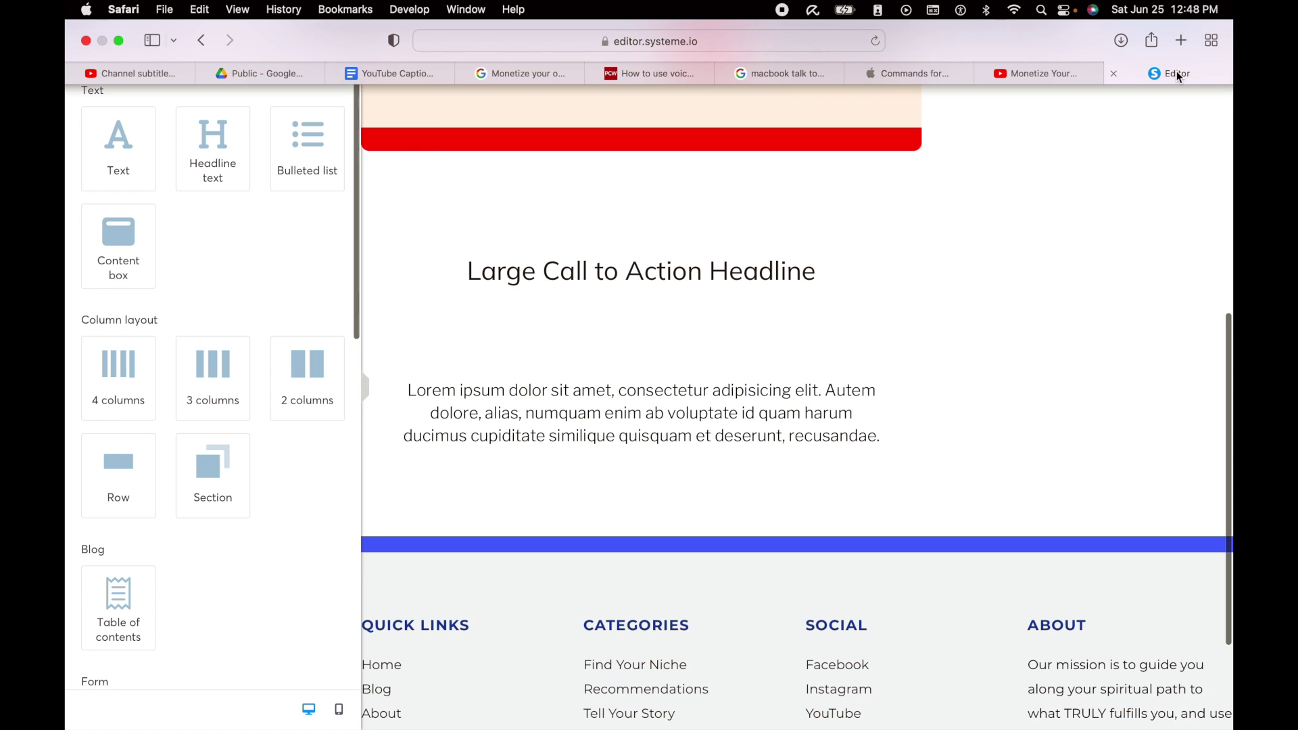
click(689, 295)
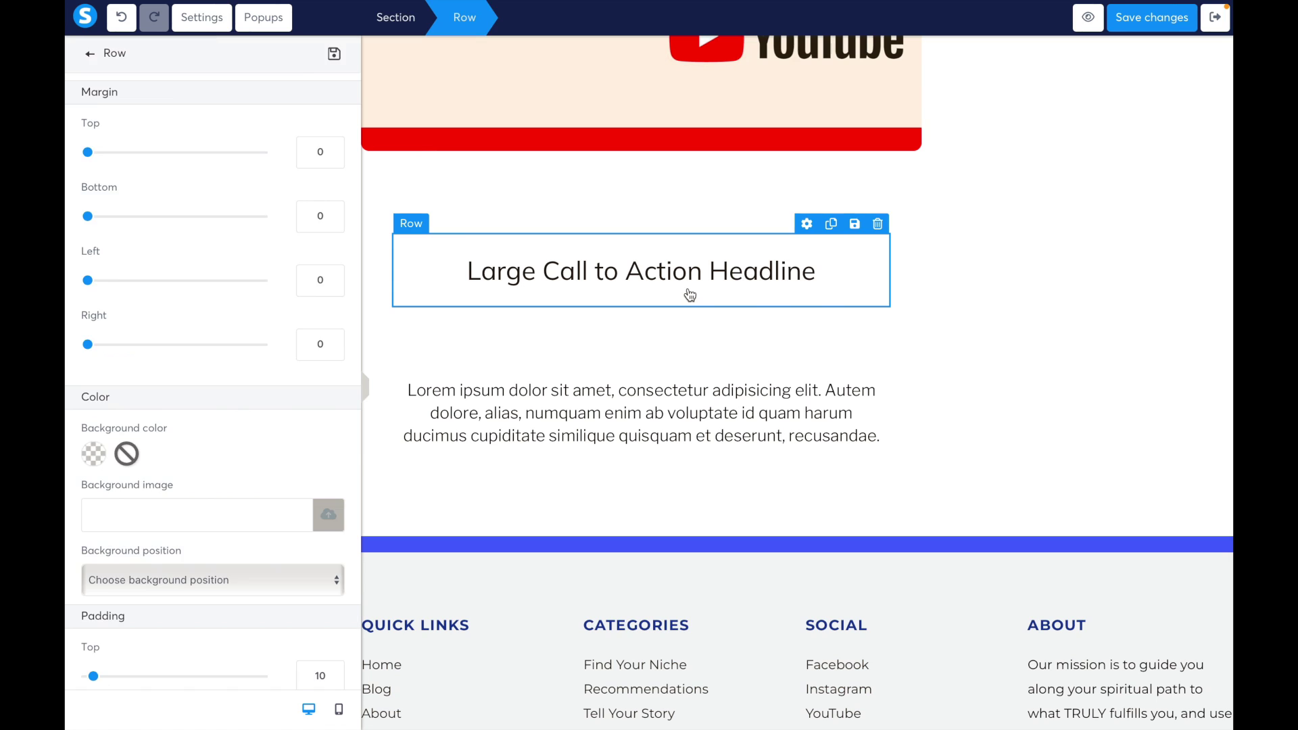
click(1041, 317)
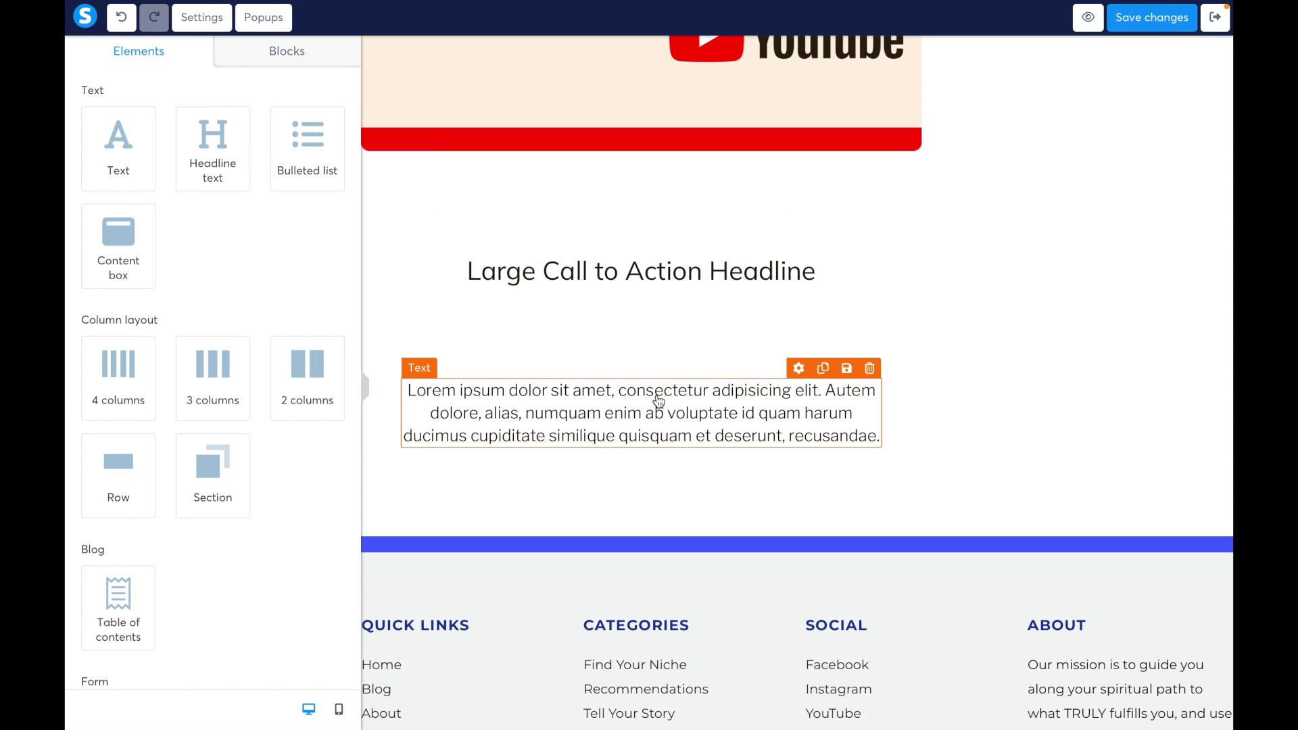
Add a Video block below the Lorem body text and open its settings
scroll(288, 377, down, 5)
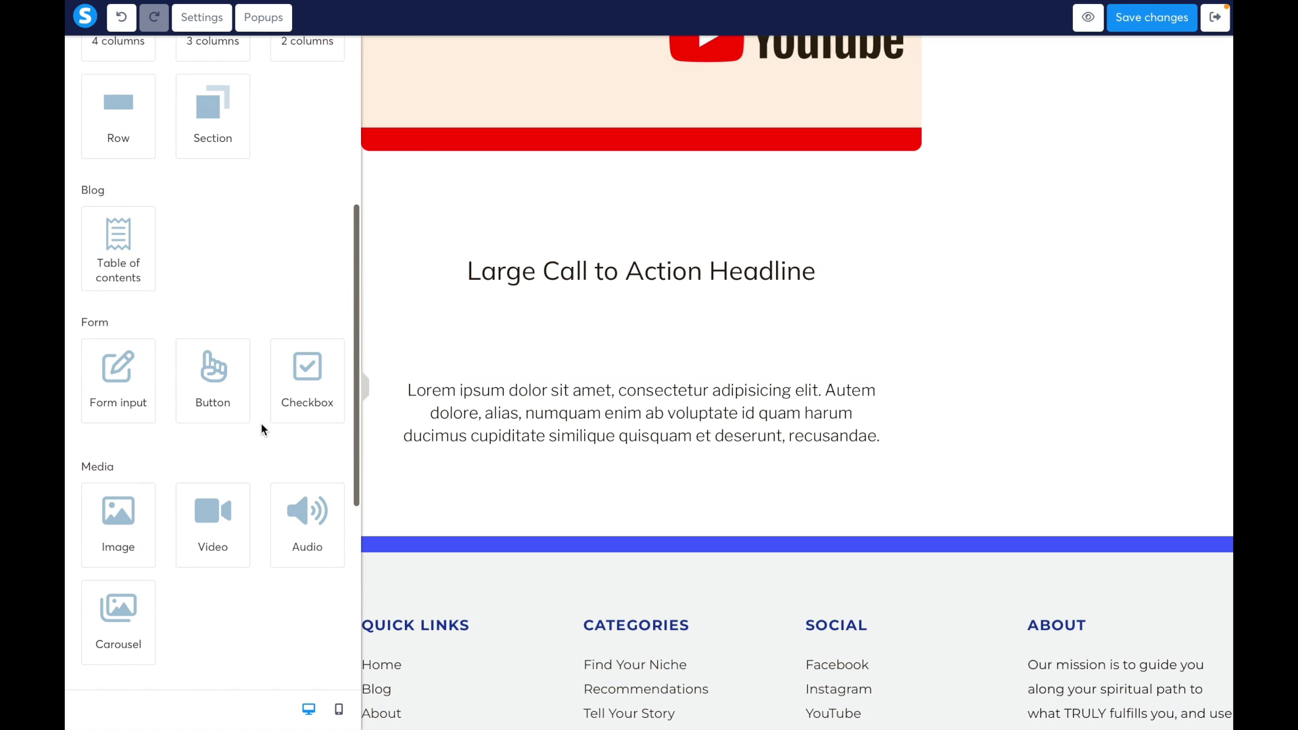
drag(230, 514, 585, 480)
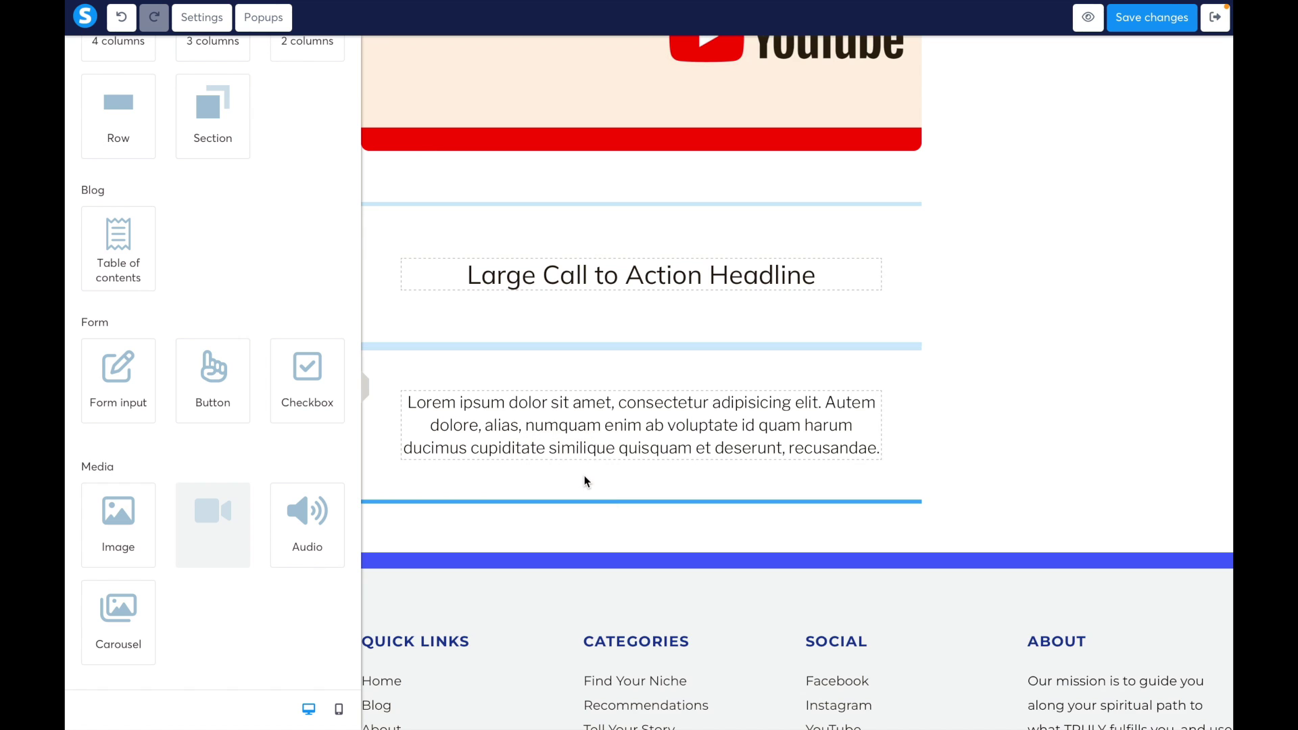
drag(584, 481, 584, 481)
scroll(721, 403, down, 4)
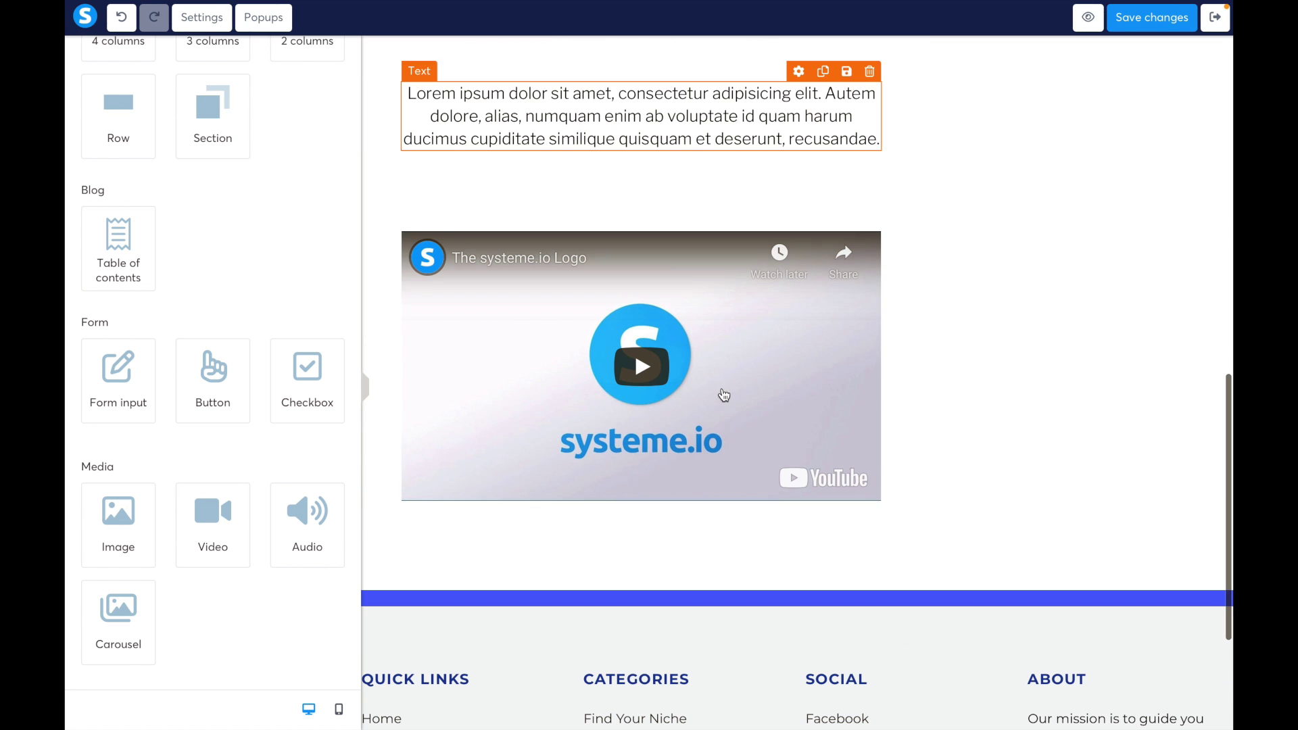
click(722, 347)
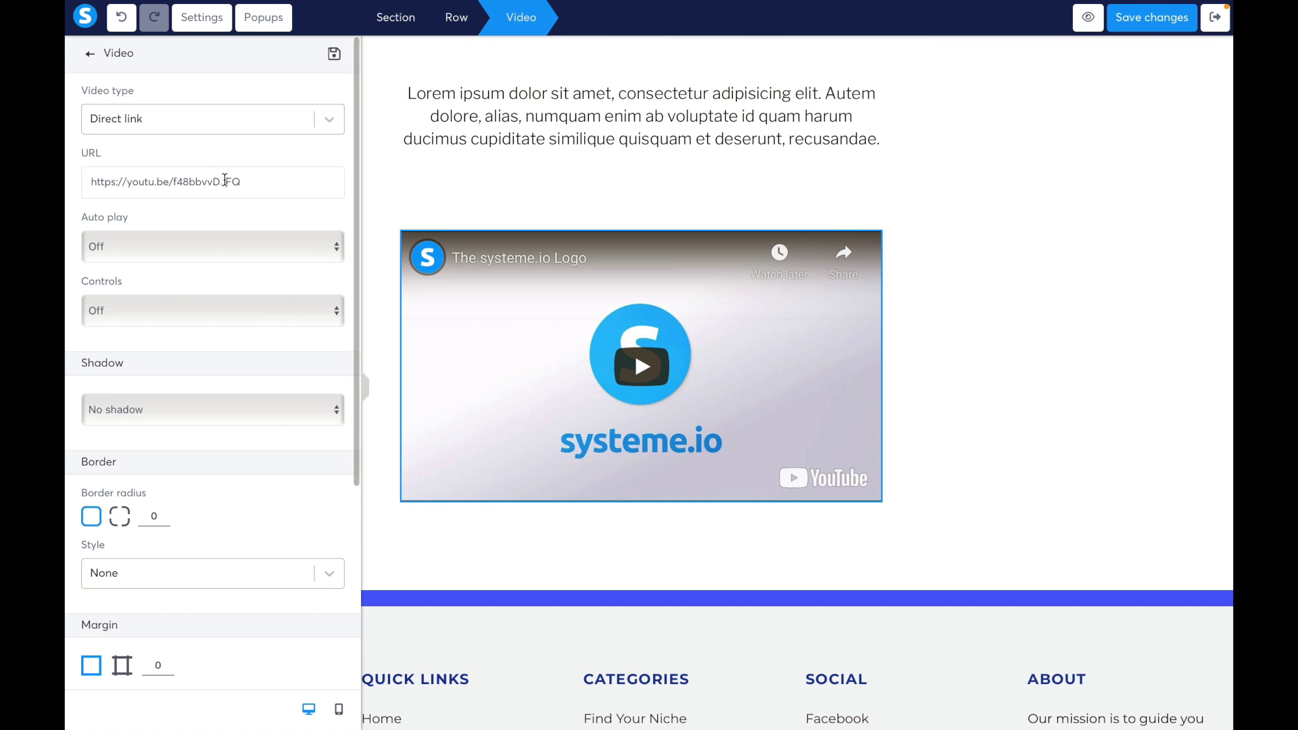
click(503, 330)
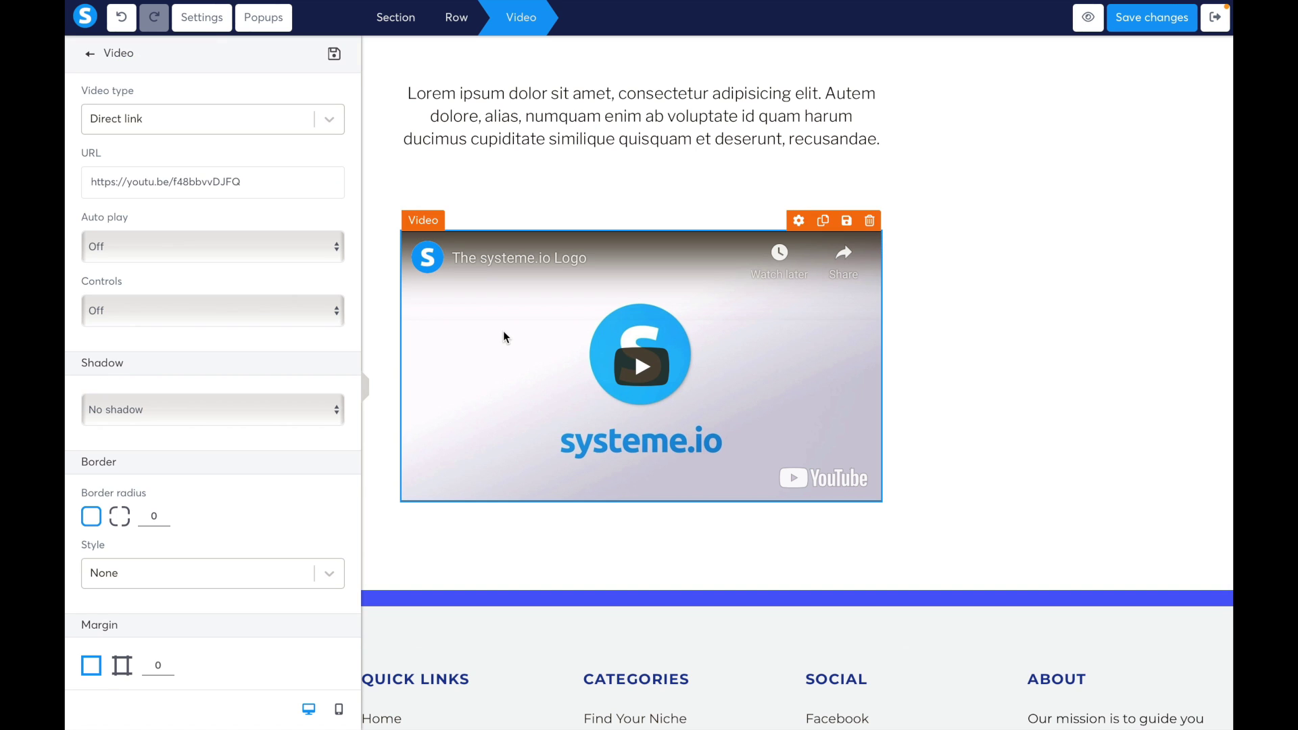
Replace the placeholder video link with the copied youtu.be URL and save the post
triple_click(279, 182)
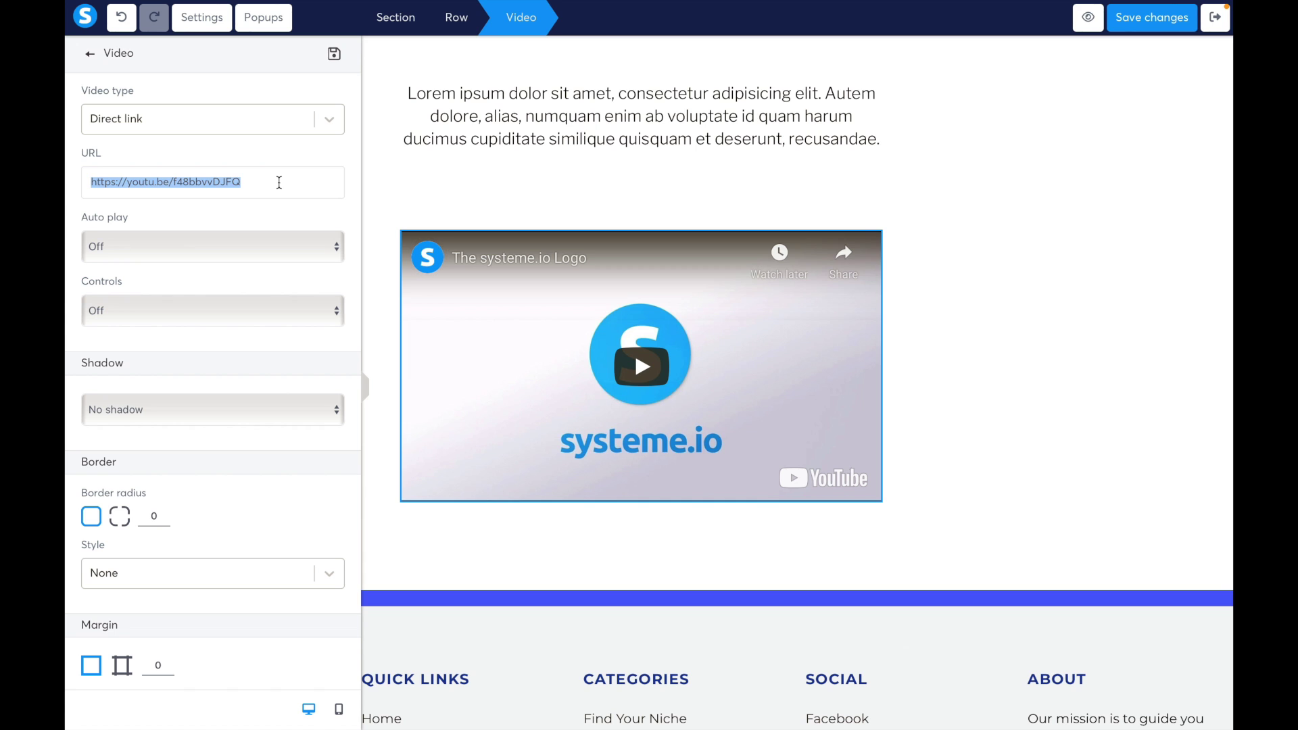
key(ctrl+v)
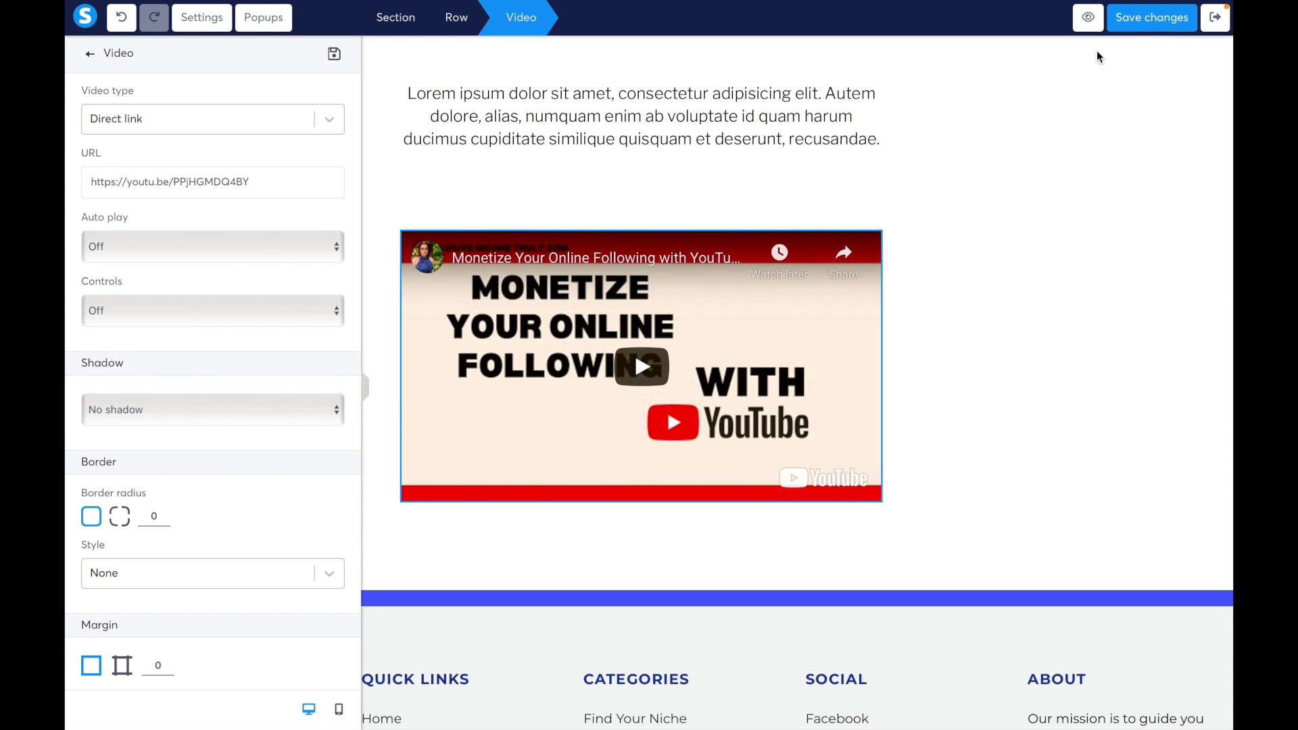
click(1138, 25)
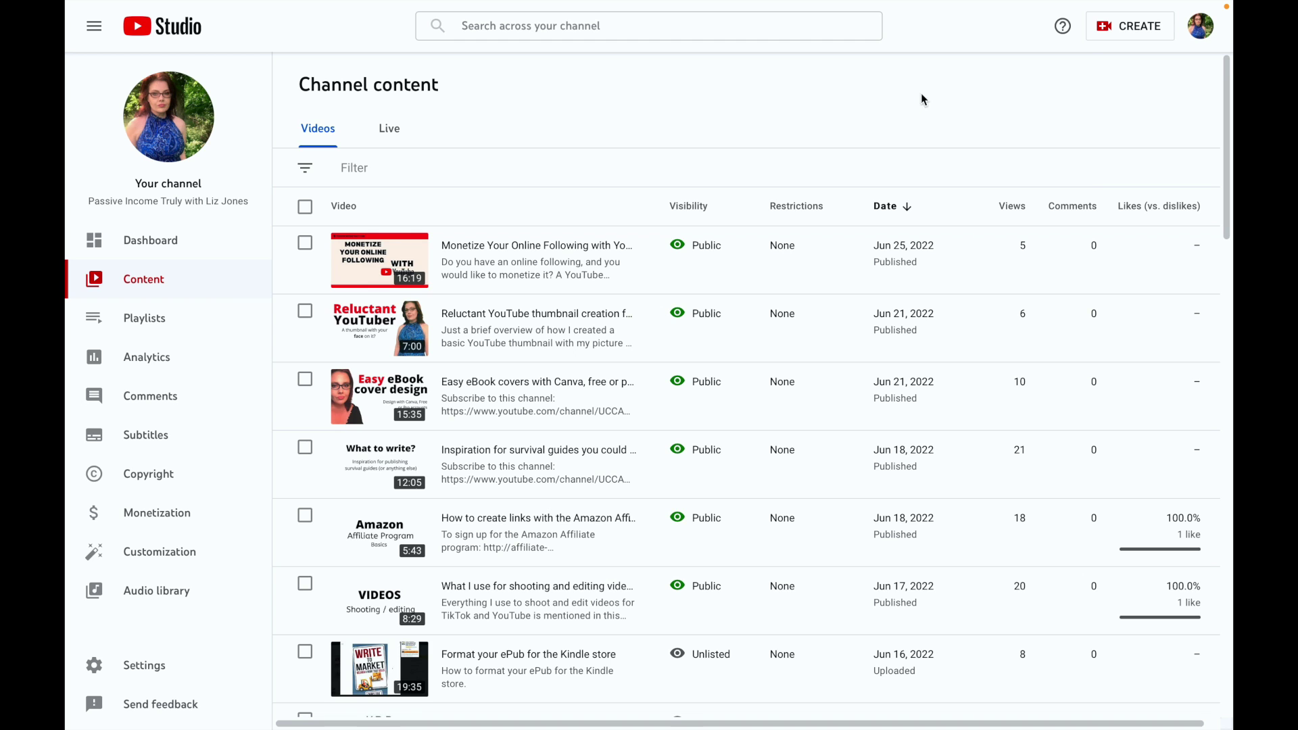
Open the Monetize video's details and confirm its description contains the blog post link
click(524, 248)
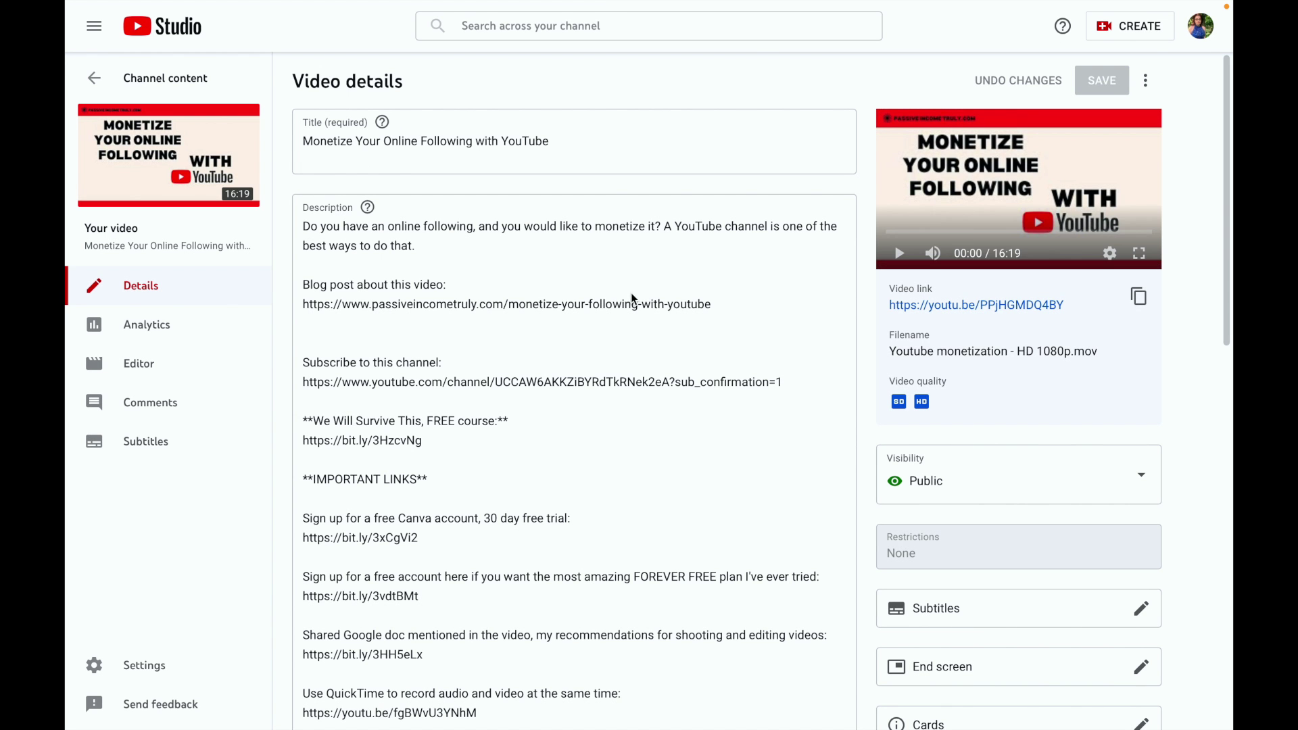
drag(586, 261, 771, 305)
click(771, 304)
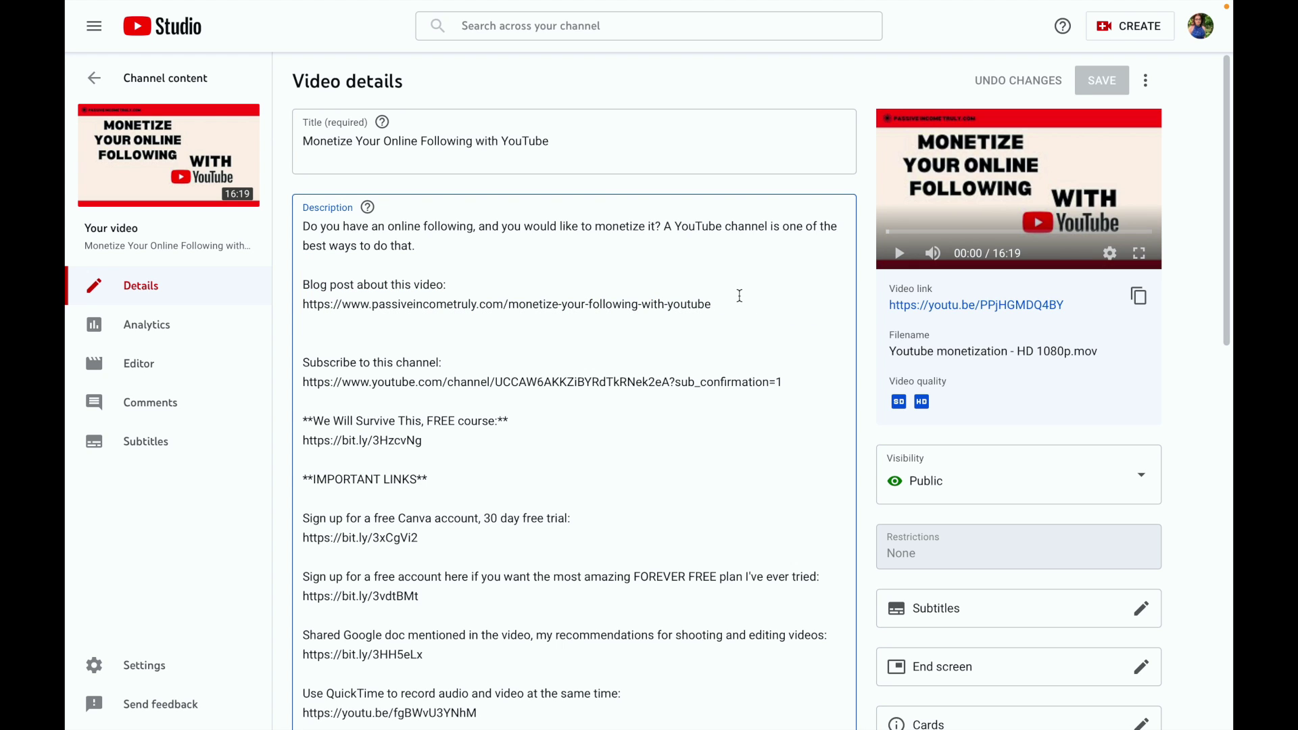
mouse_move(1117, 95)
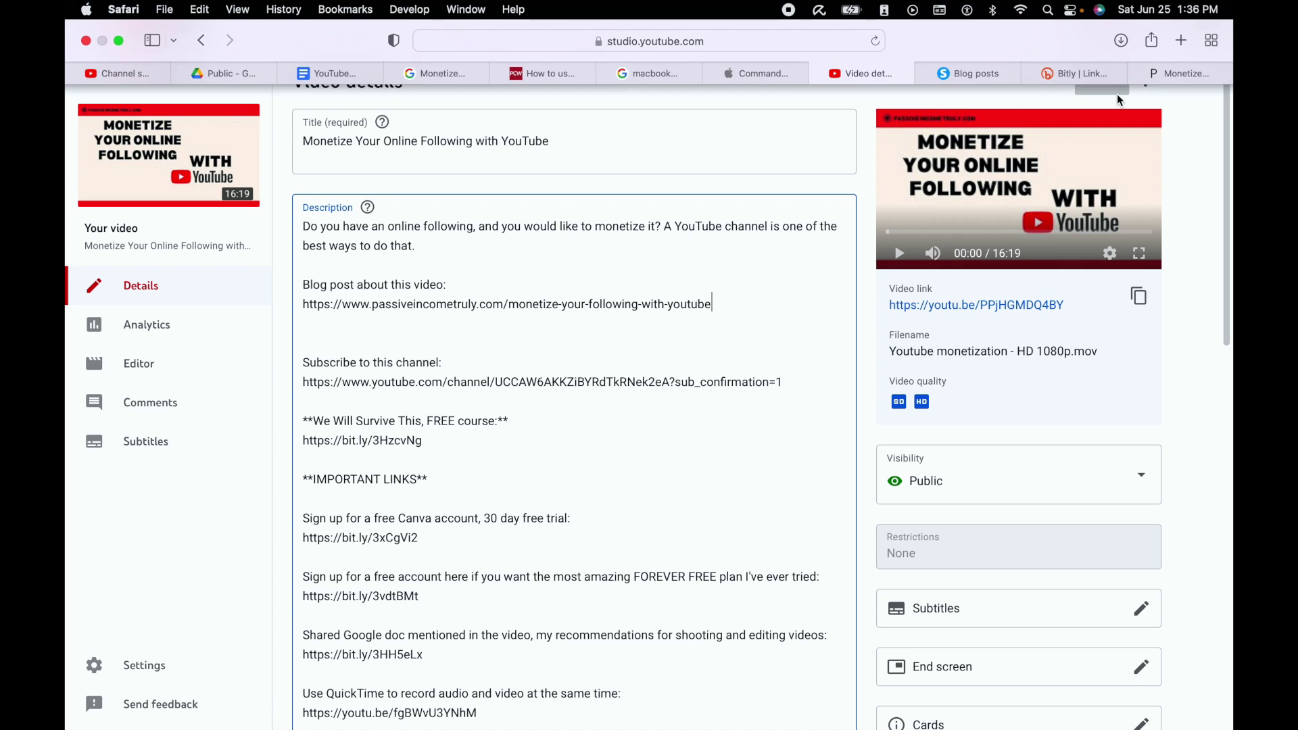
Review the published blog post's intro paragraphs, video link and embedded video
click(1189, 72)
scroll(710, 362, down, 6)
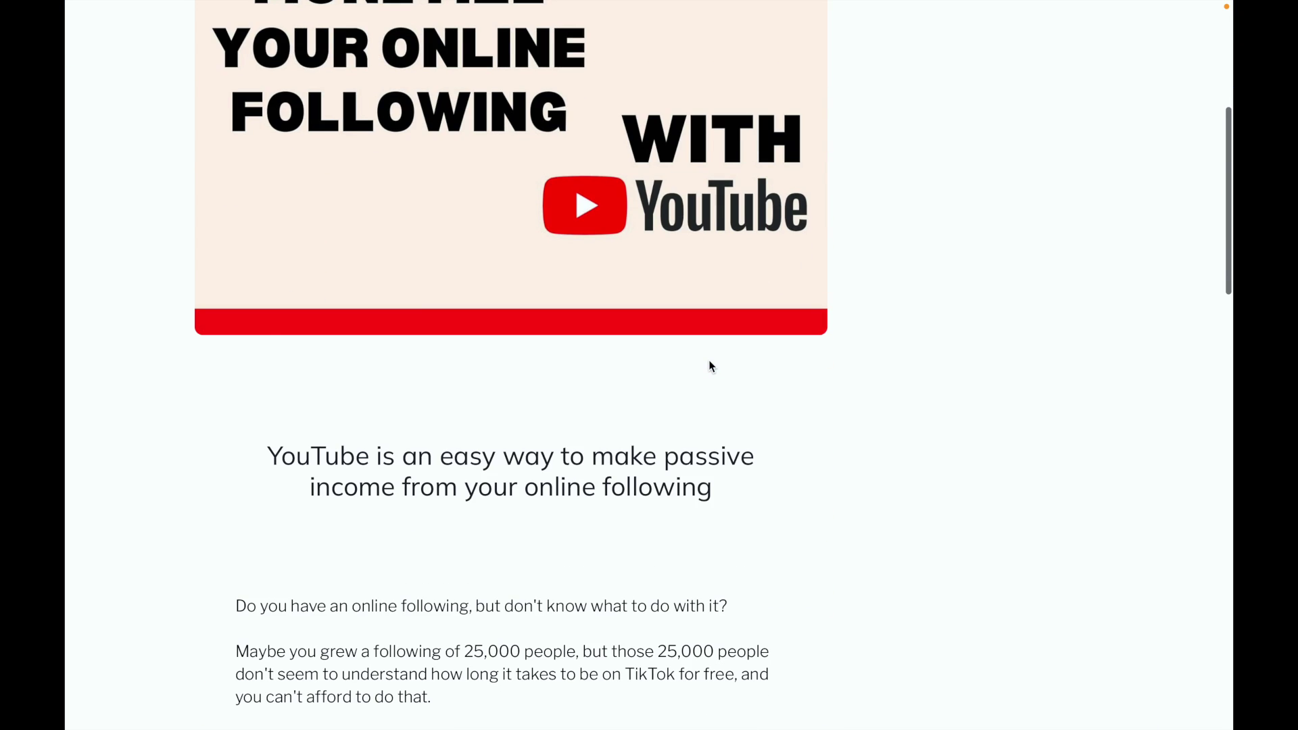
scroll(709, 364, down, 9)
scroll(710, 365, down, 8)
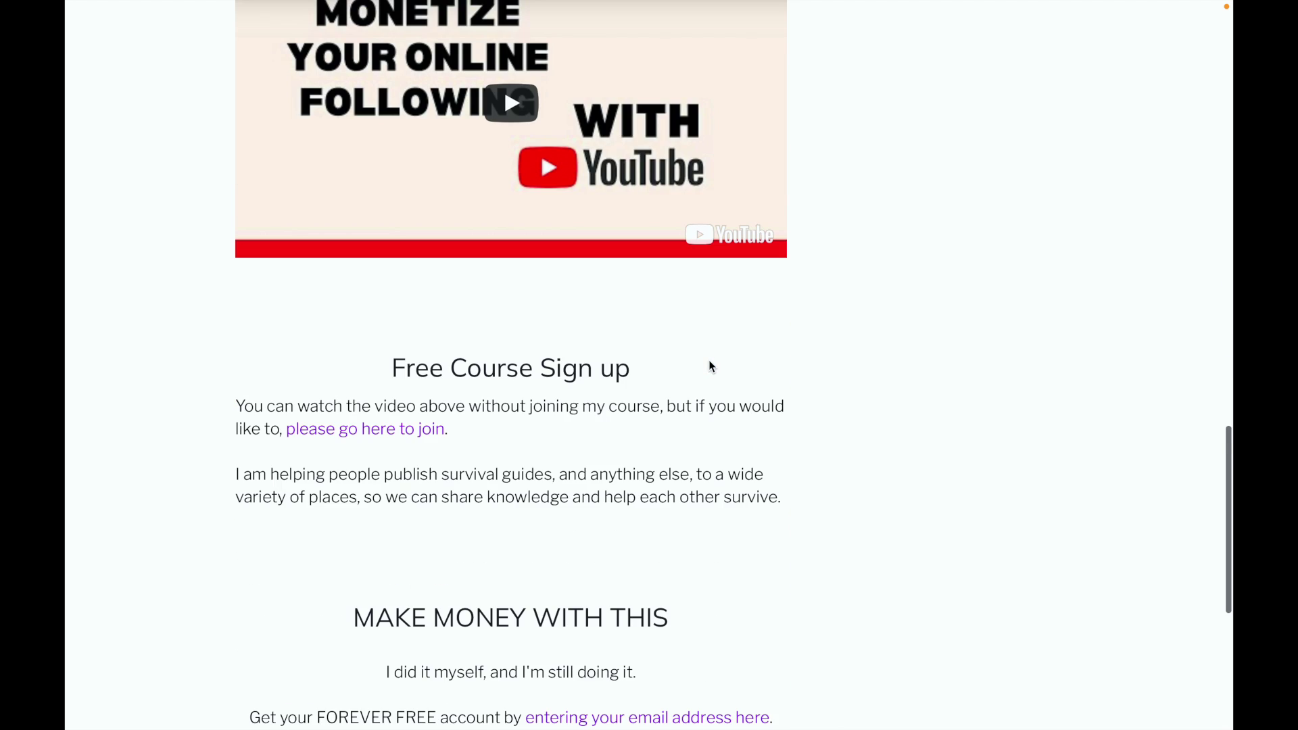
scroll(709, 365, down, 5)
scroll(710, 365, up, 4)
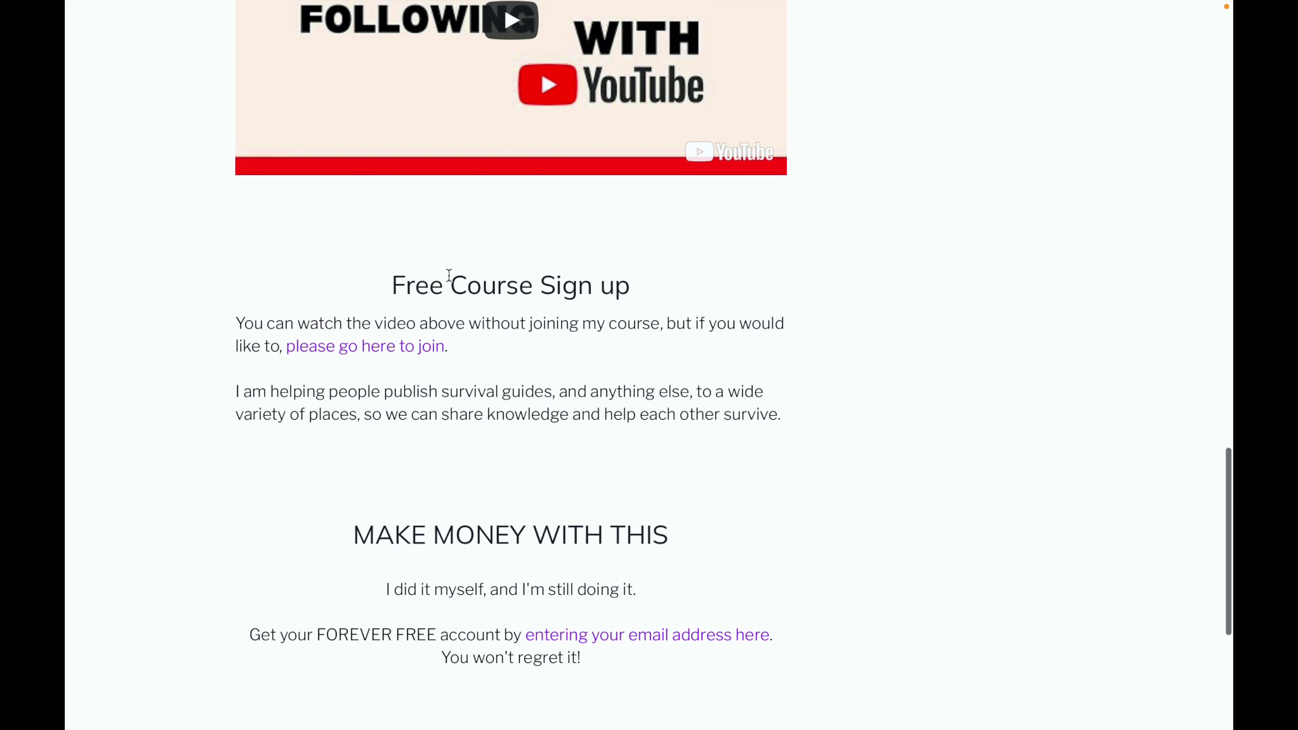
scroll(935, 279, up, 5)
scroll(936, 279, down, 9)
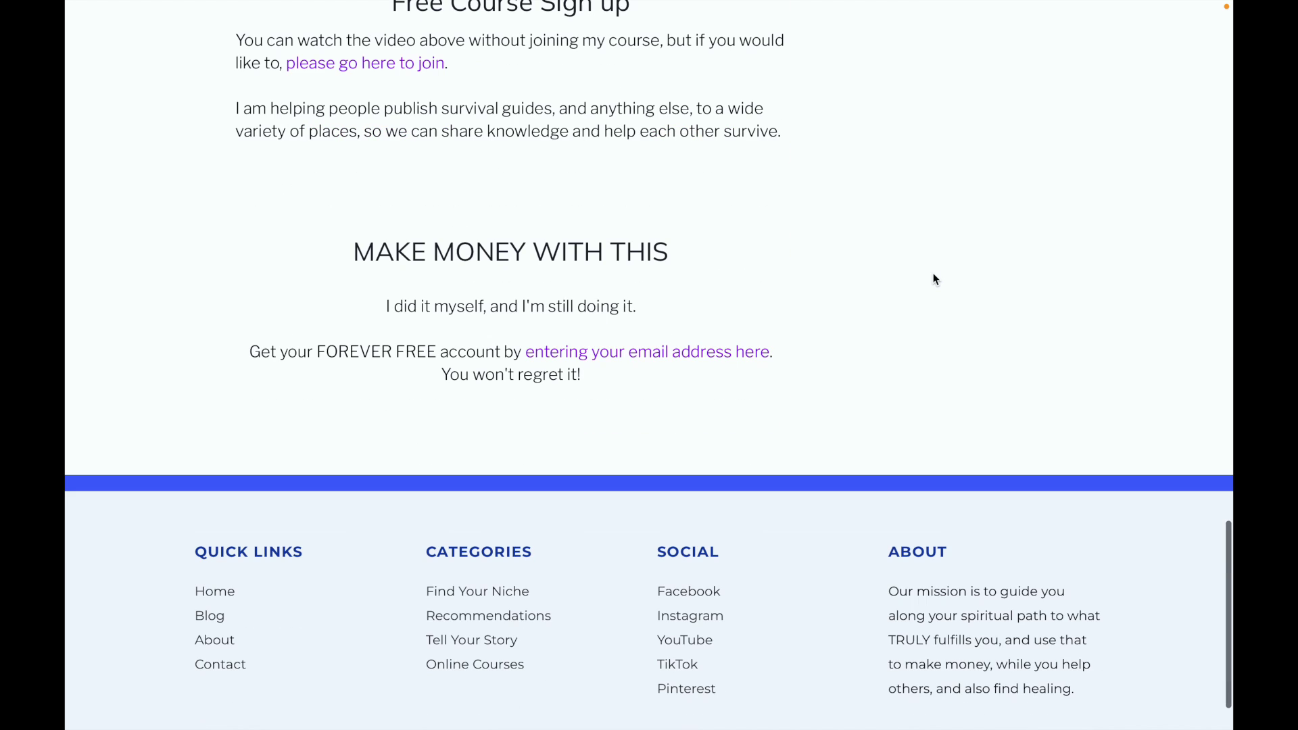
scroll(925, 173, up, 10)
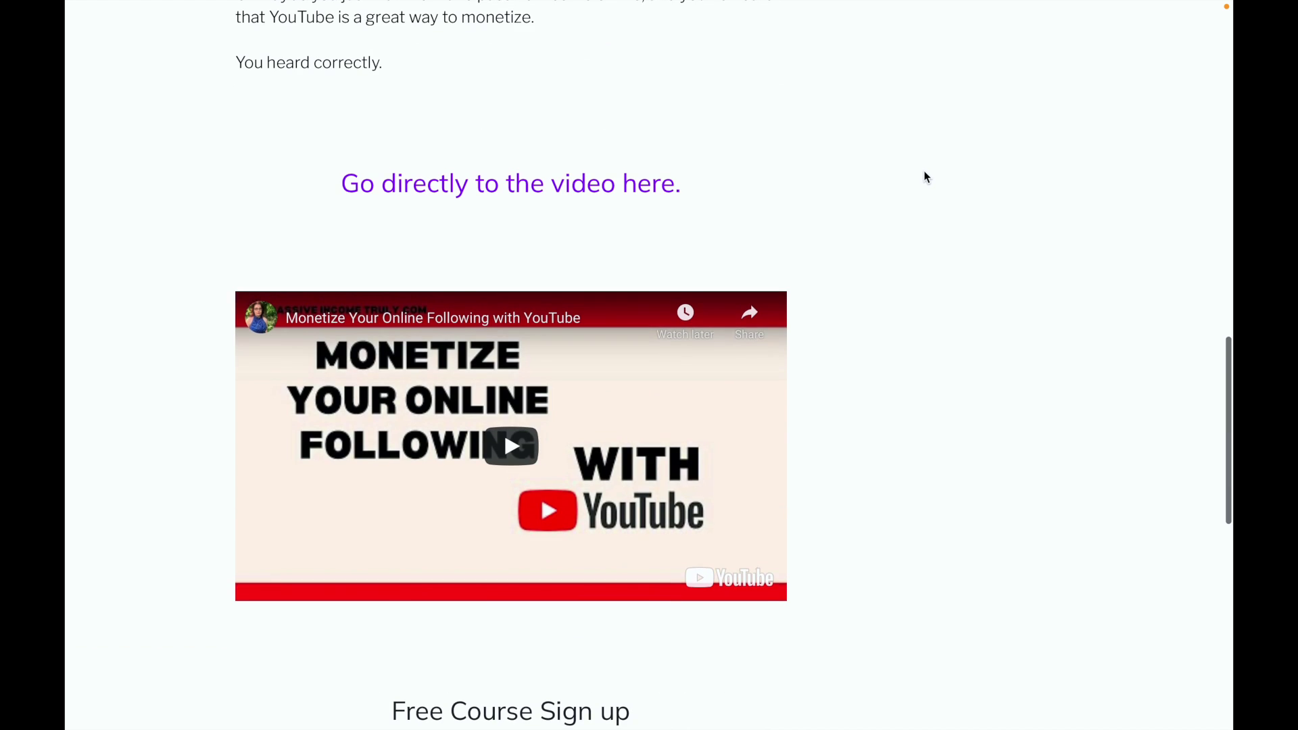
scroll(925, 173, up, 5)
scroll(924, 173, up, 6)
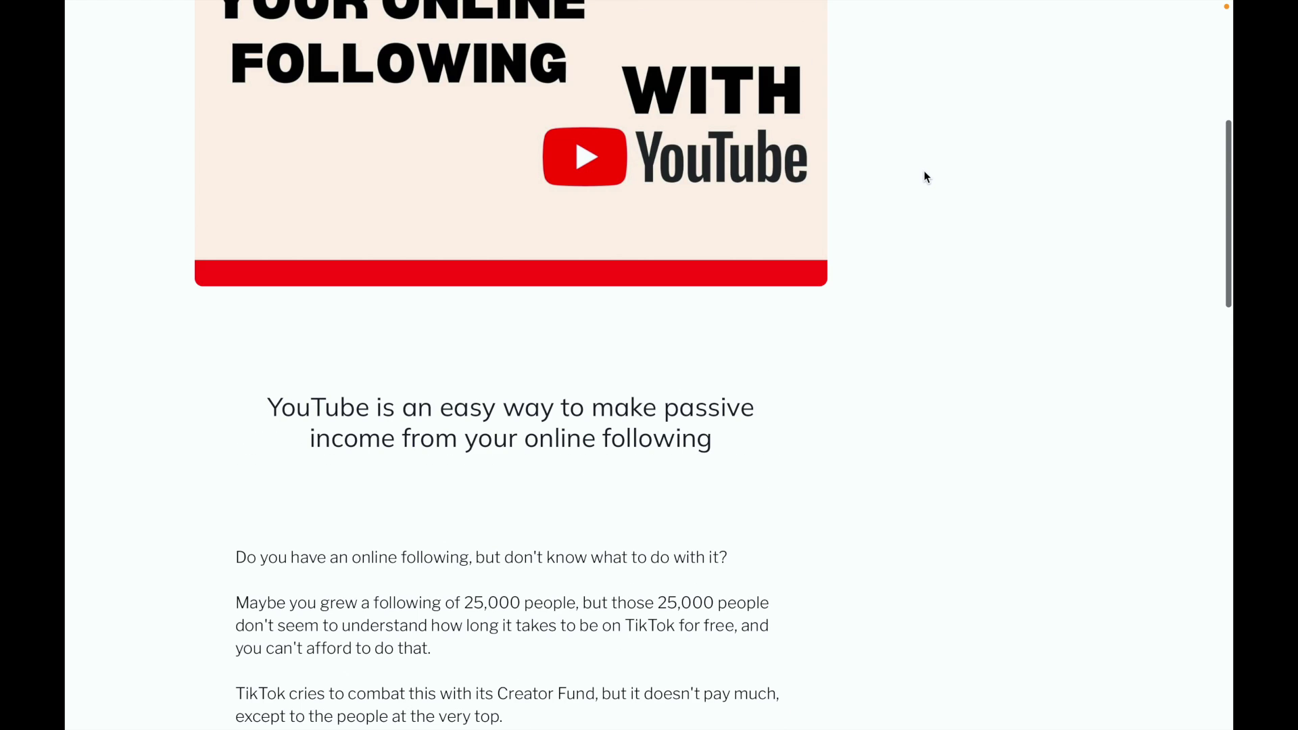
scroll(925, 173, up, 6)
scroll(925, 173, down, 15)
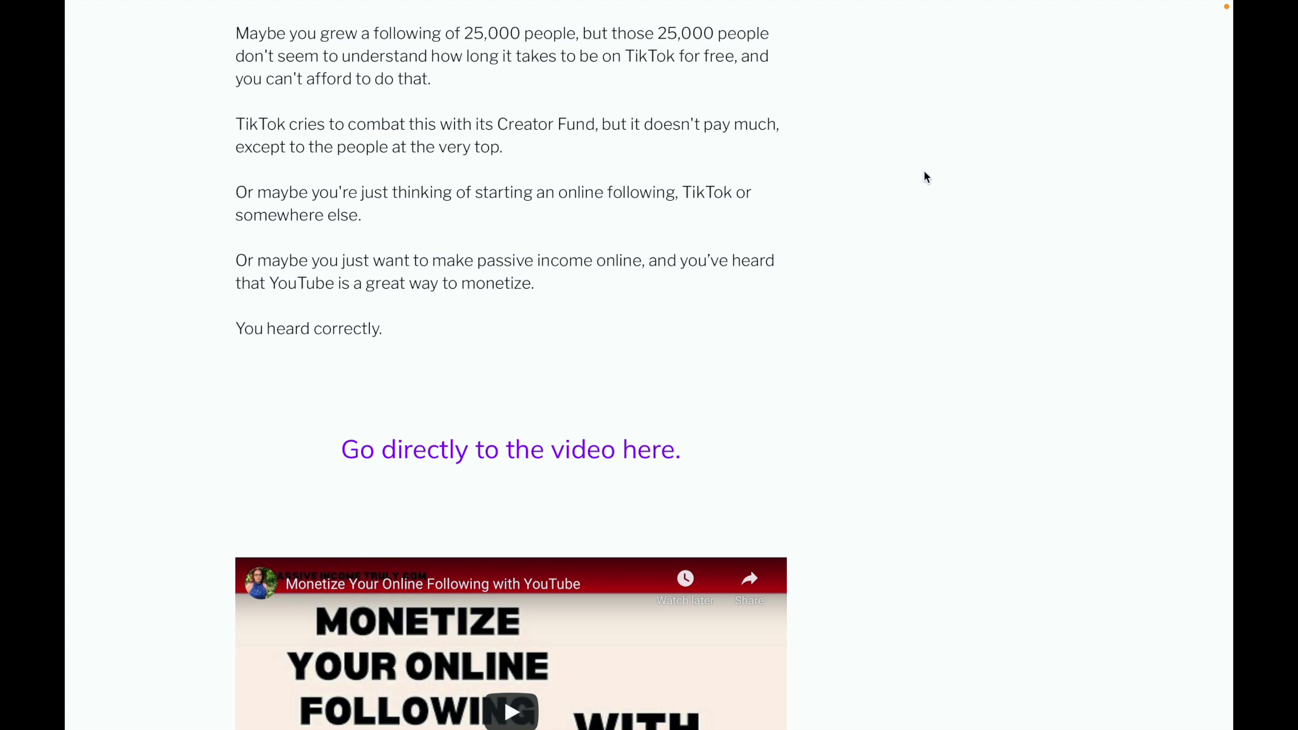
scroll(925, 175, up, 15)
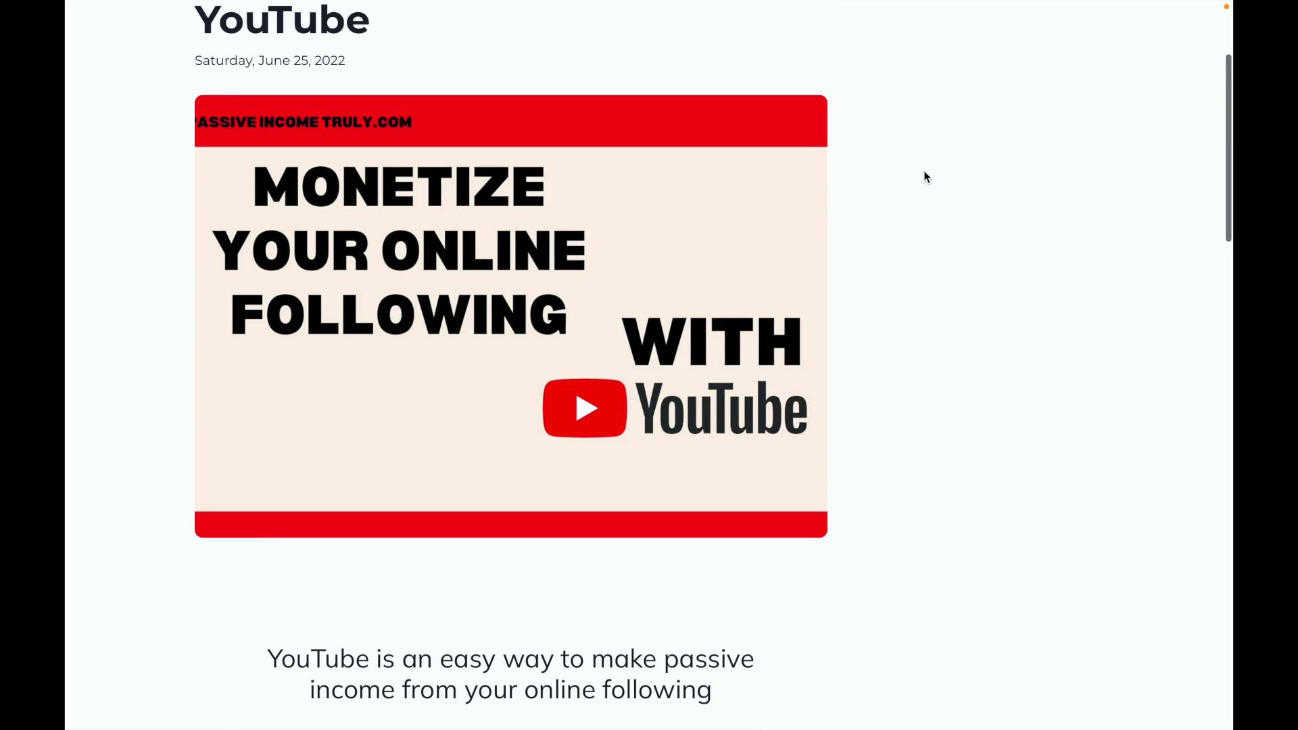
scroll(925, 174, up, 4)
Return to the 'Monetize your online following with youtube' draft and deselect its opening paragraphs
mouse_move(706, 7)
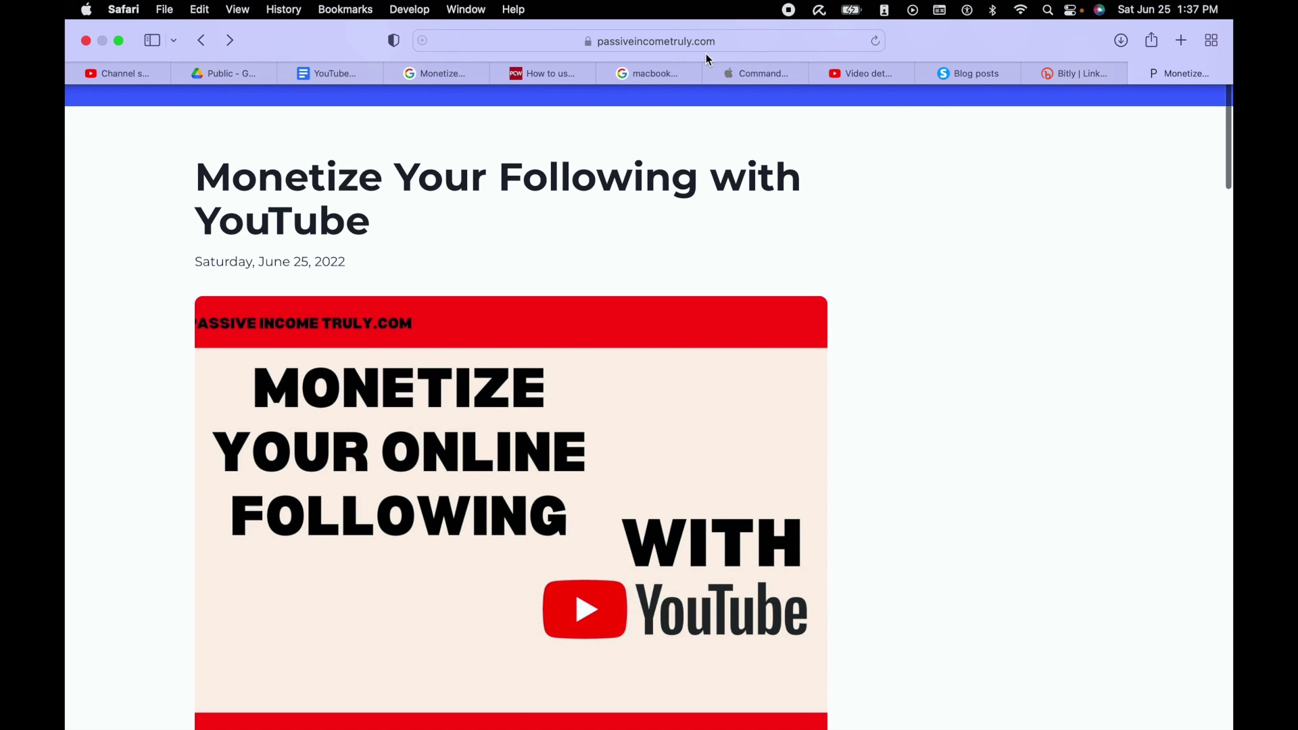
click(332, 73)
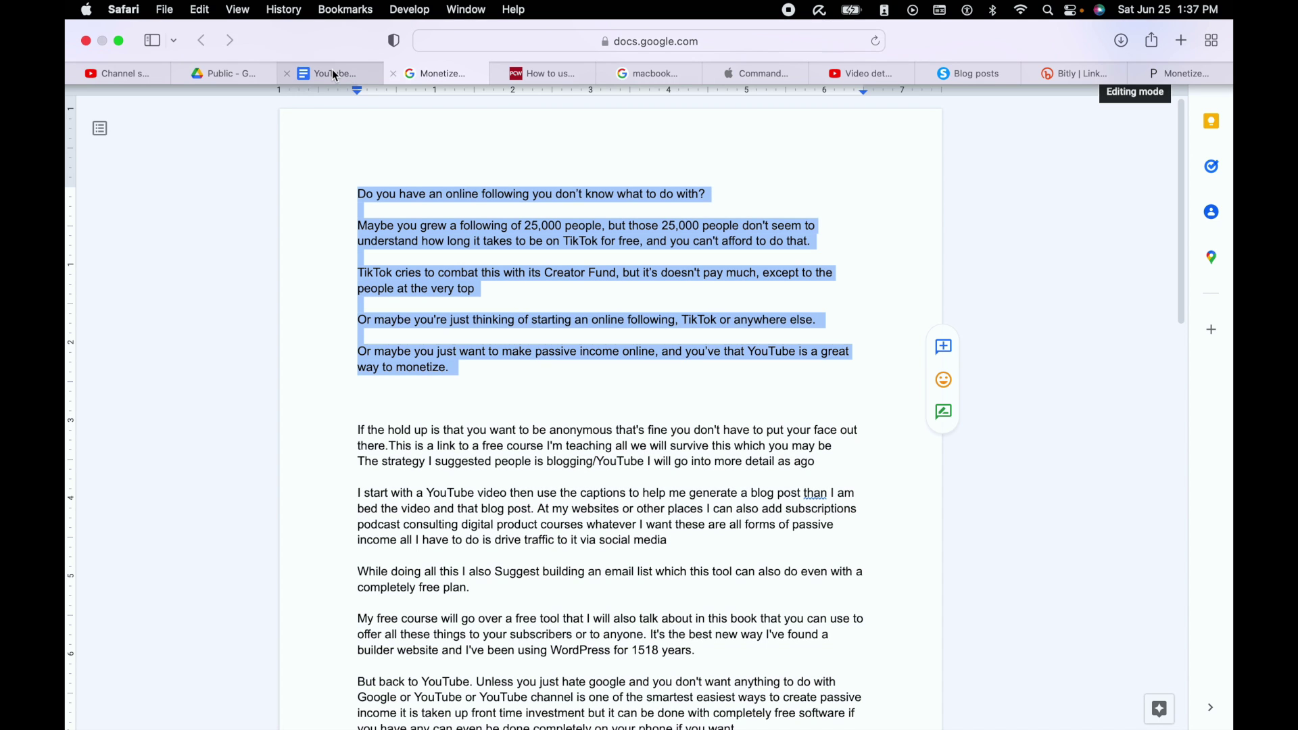
click(638, 558)
scroll(639, 557, down, 8)
scroll(639, 557, down, 6)
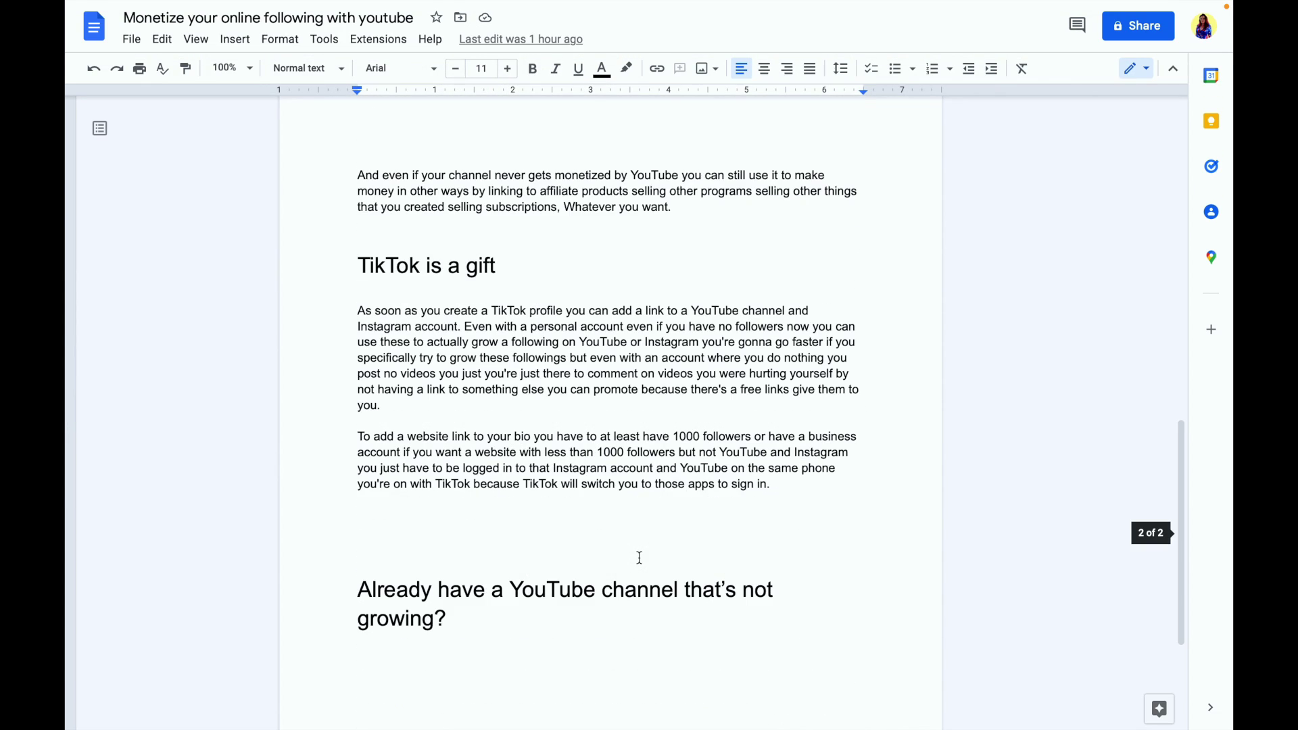
scroll(639, 558, up, 15)
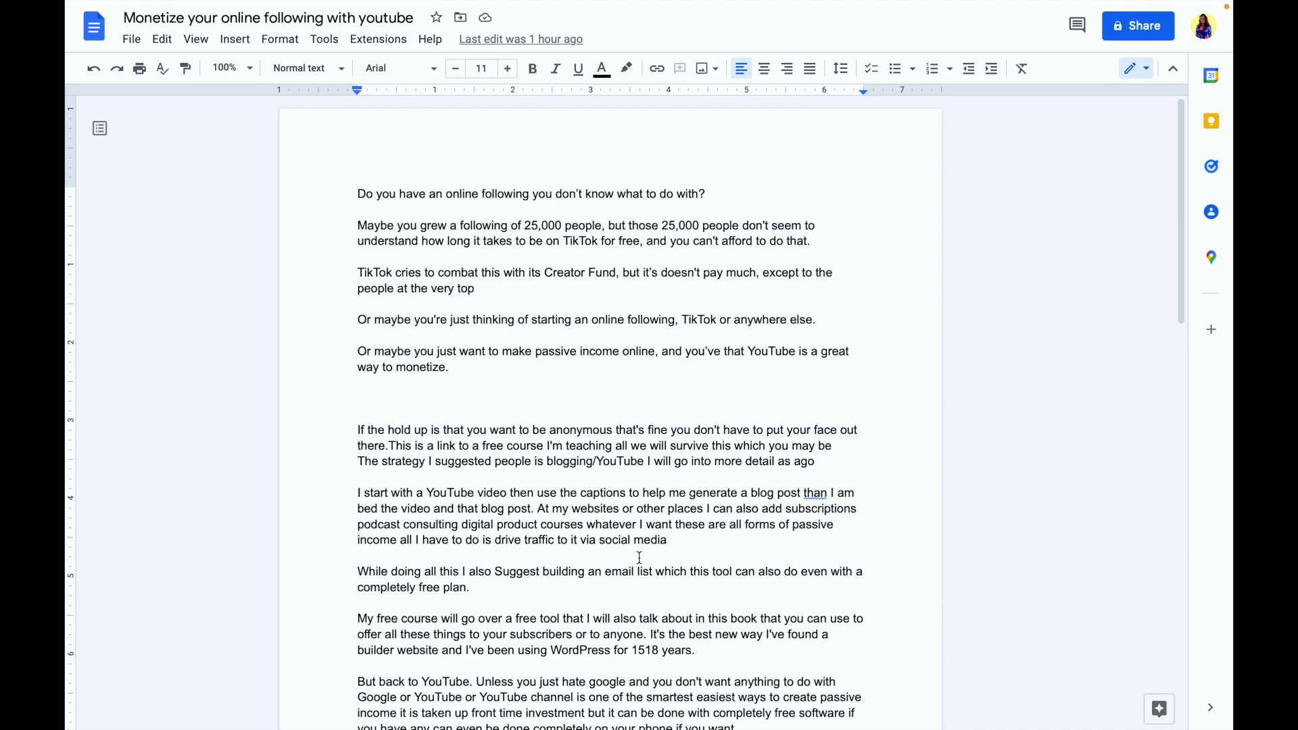
scroll(639, 558, down, 17)
Scroll the published post from the embedded video down to the Free Course Sign up section and back
scroll(639, 558, up, 6)
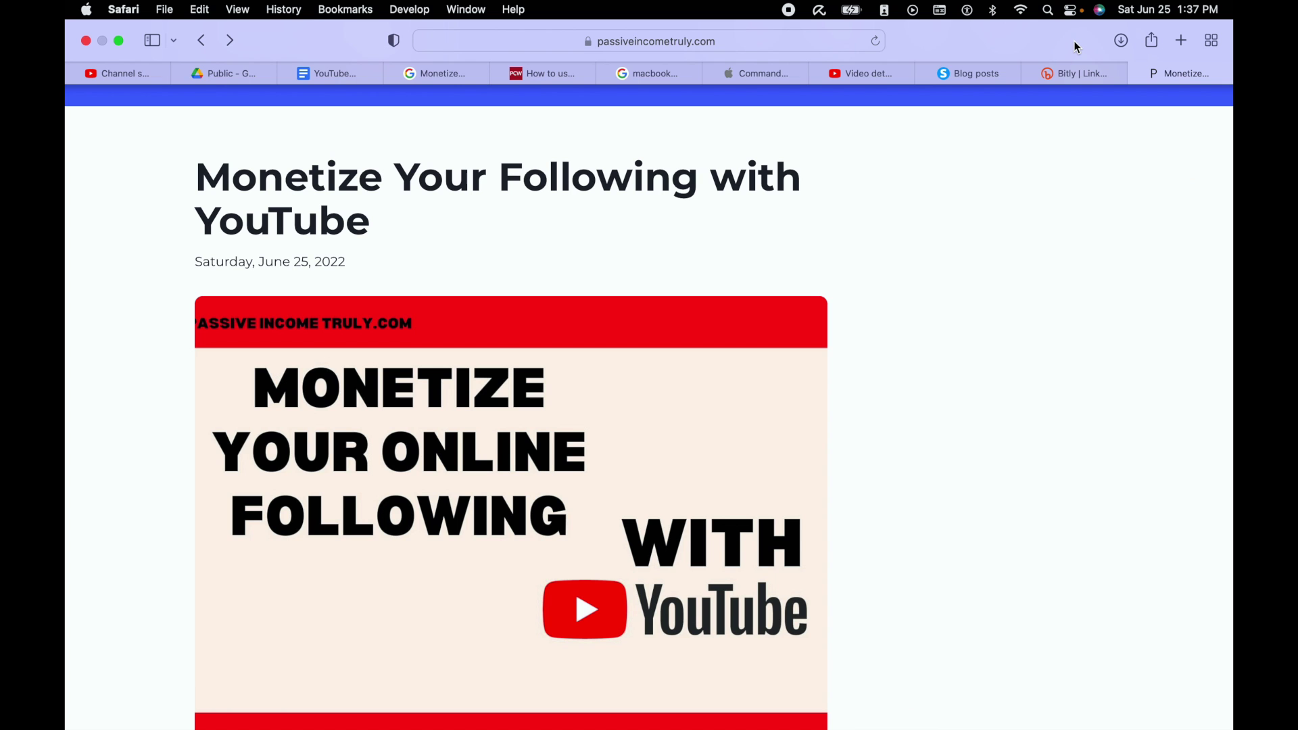
scroll(1095, 370, down, 14)
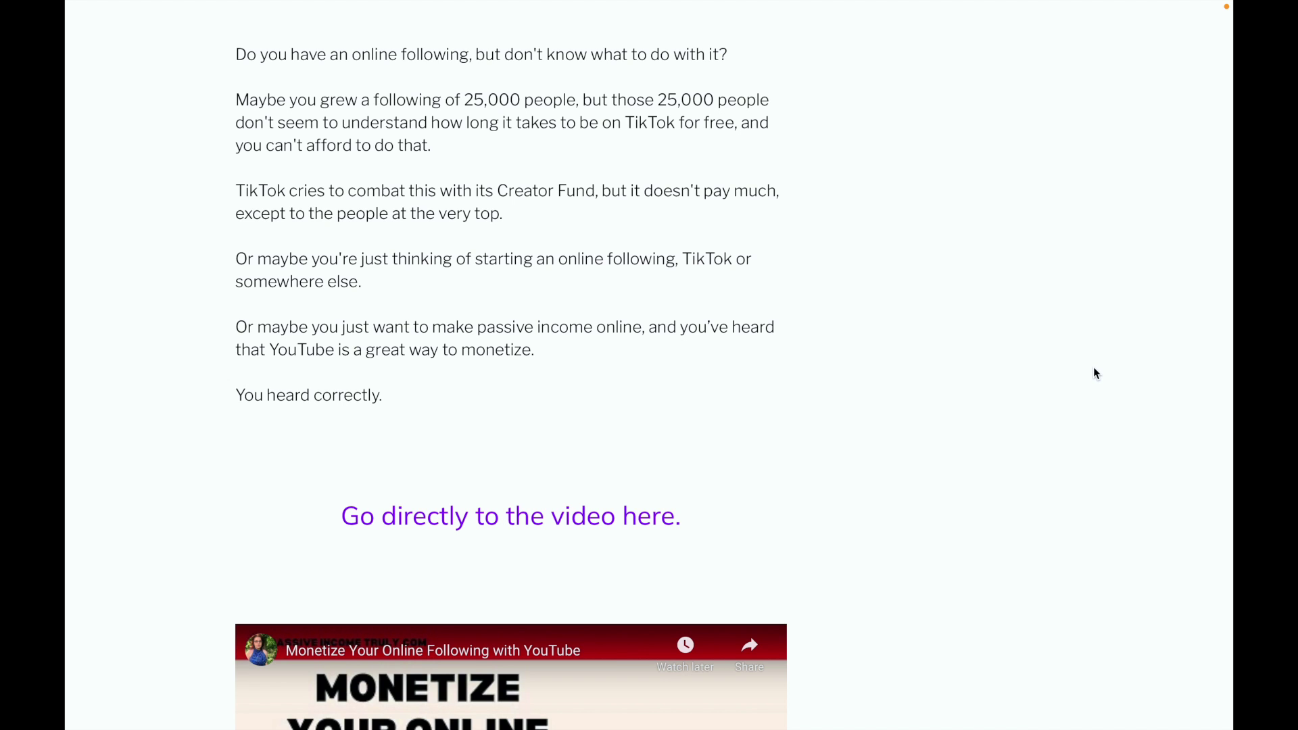
scroll(1094, 368, up, 8)
scroll(1093, 368, up, 3)
scroll(1093, 368, down, 7)
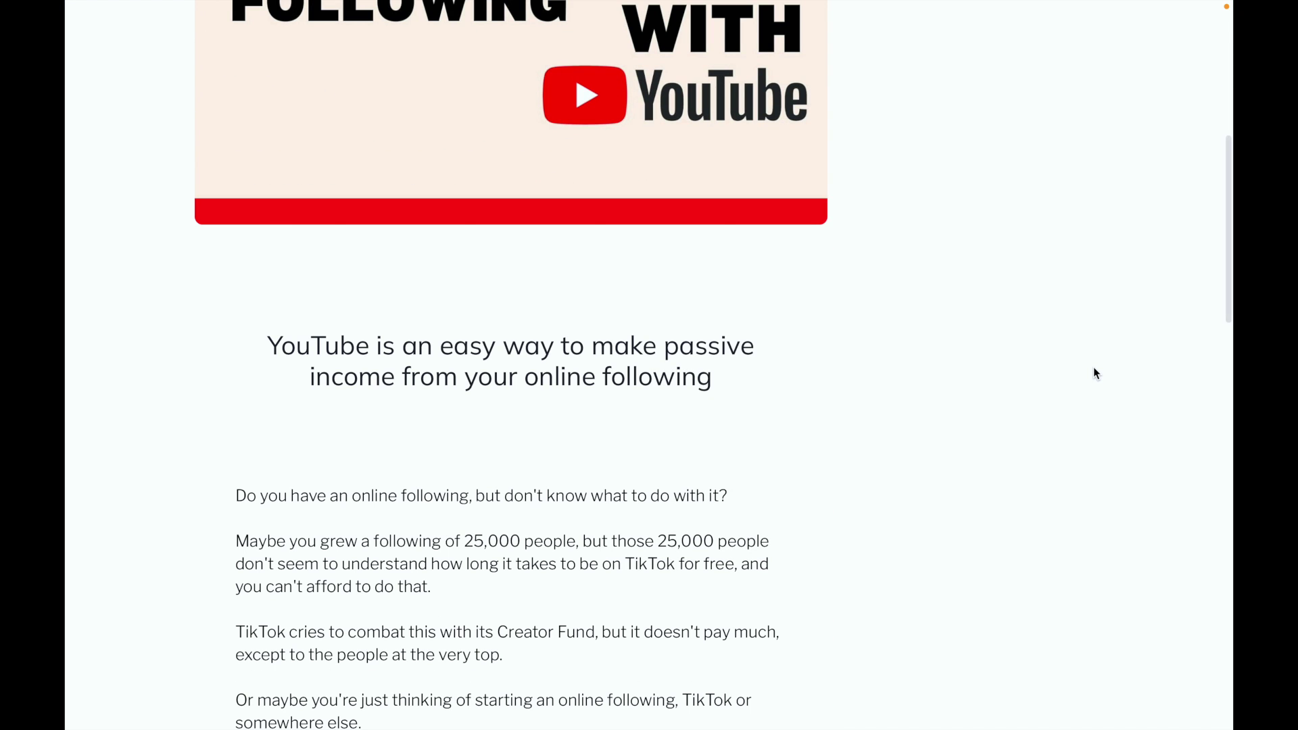
scroll(1093, 367, down, 10)
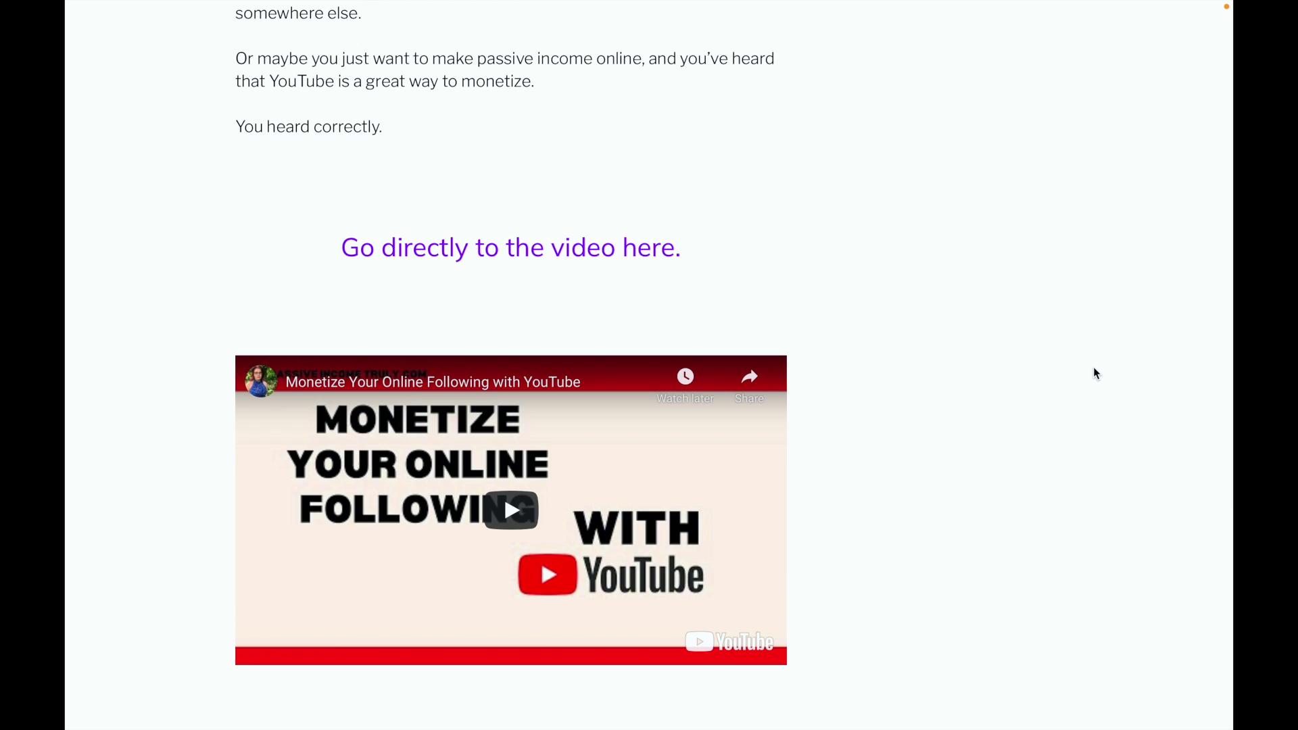
scroll(1093, 367, up, 7)
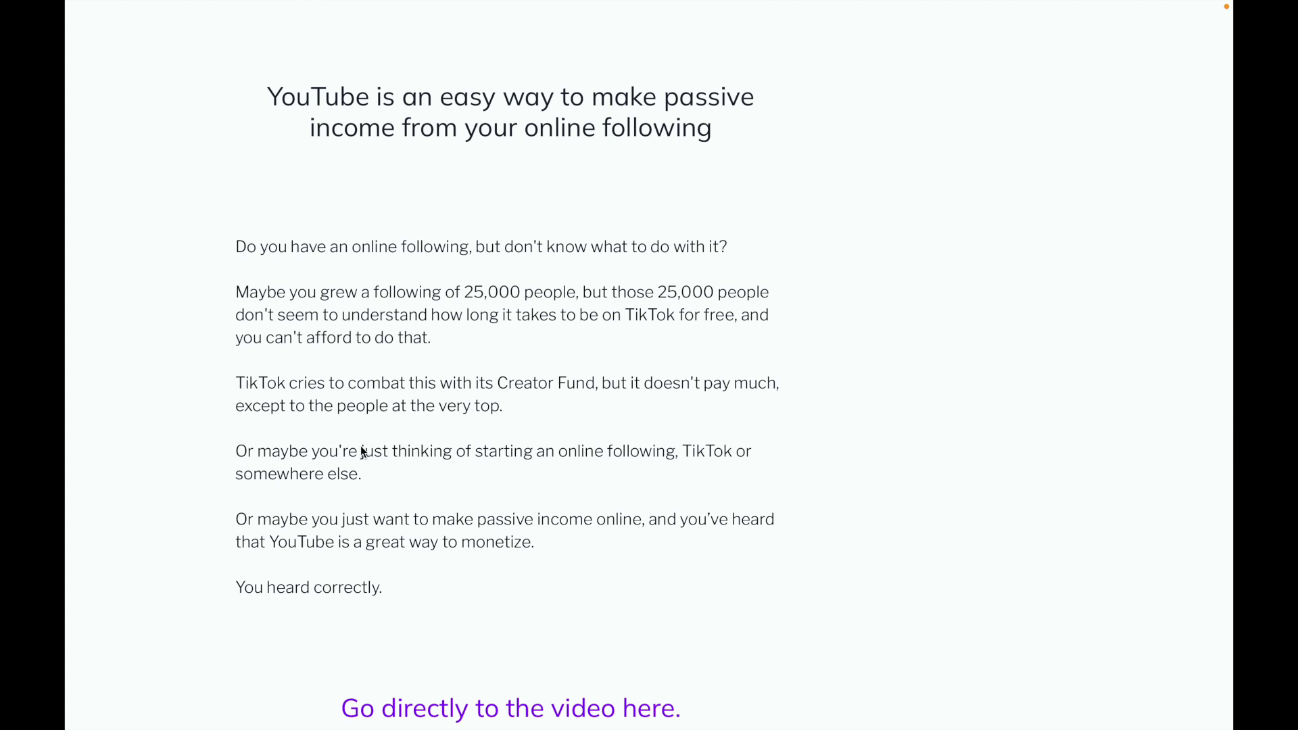
scroll(1050, 329, down, 5)
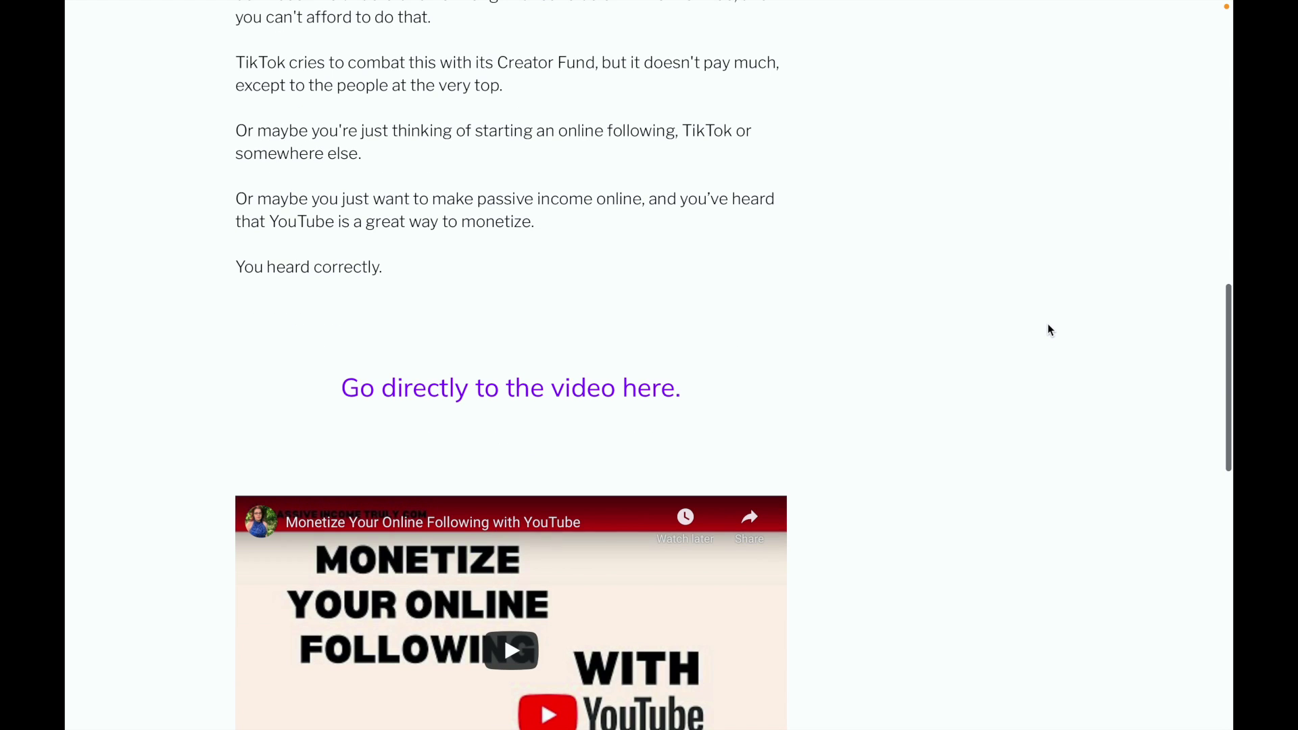
scroll(867, 313, down, 6)
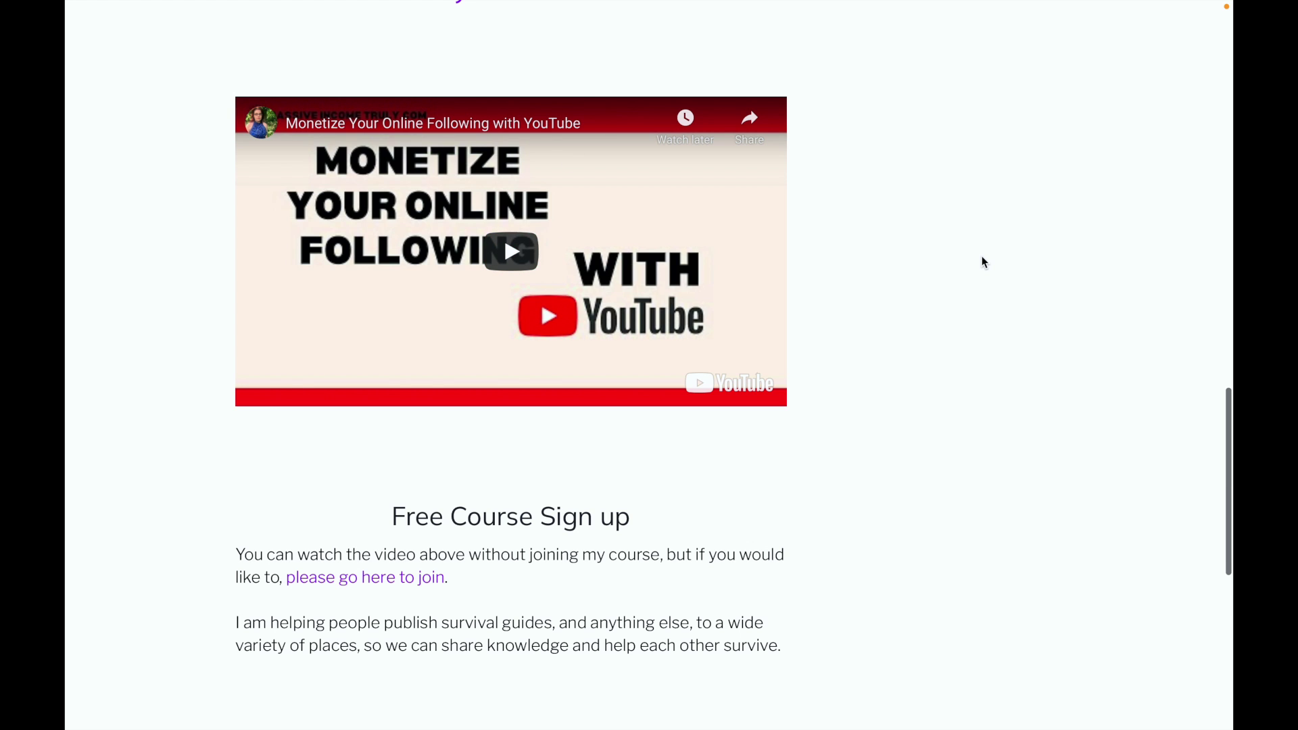
scroll(982, 261, down, 8)
scroll(984, 262, up, 13)
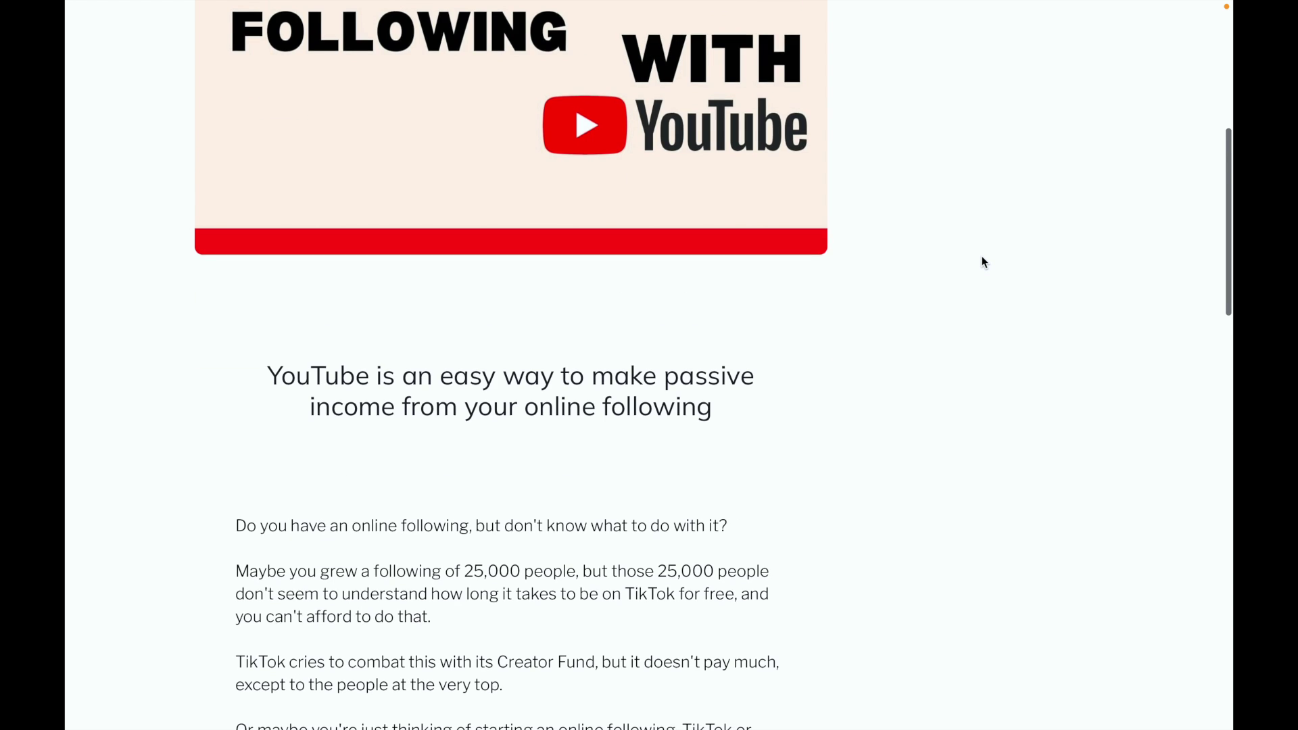
scroll(984, 262, up, 6)
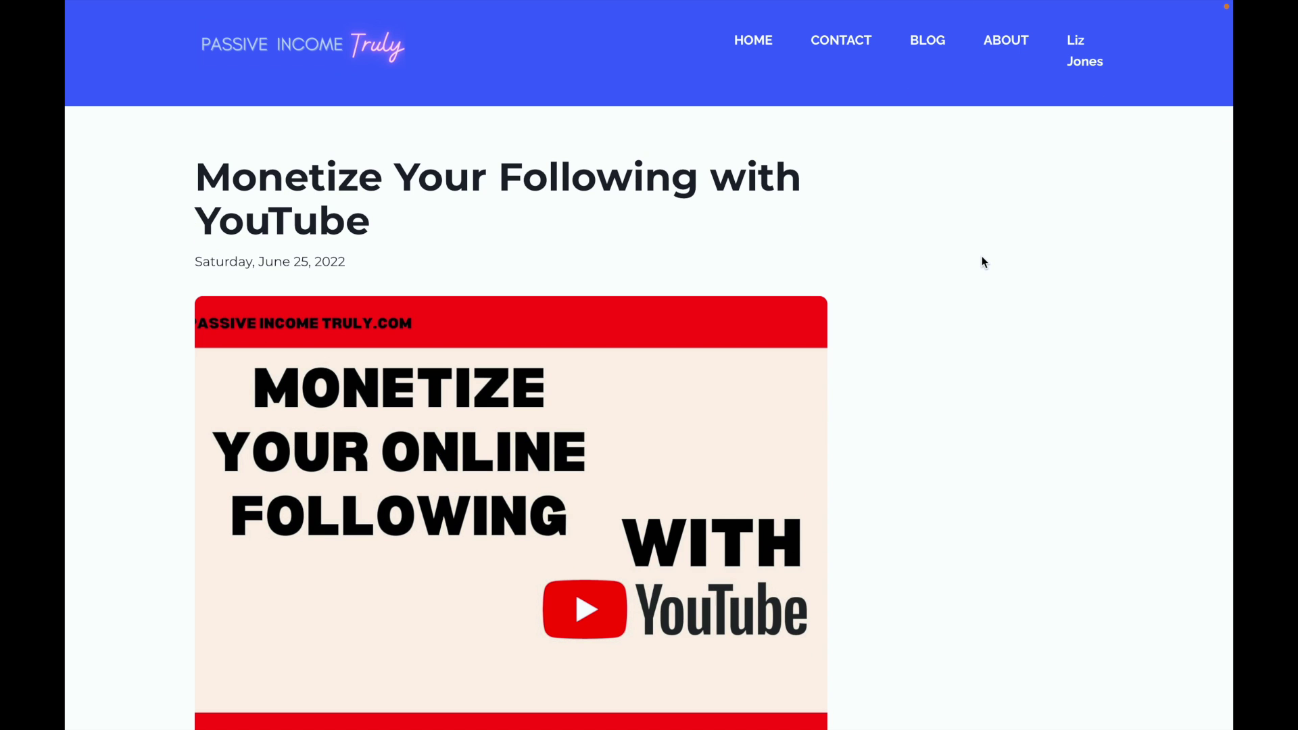